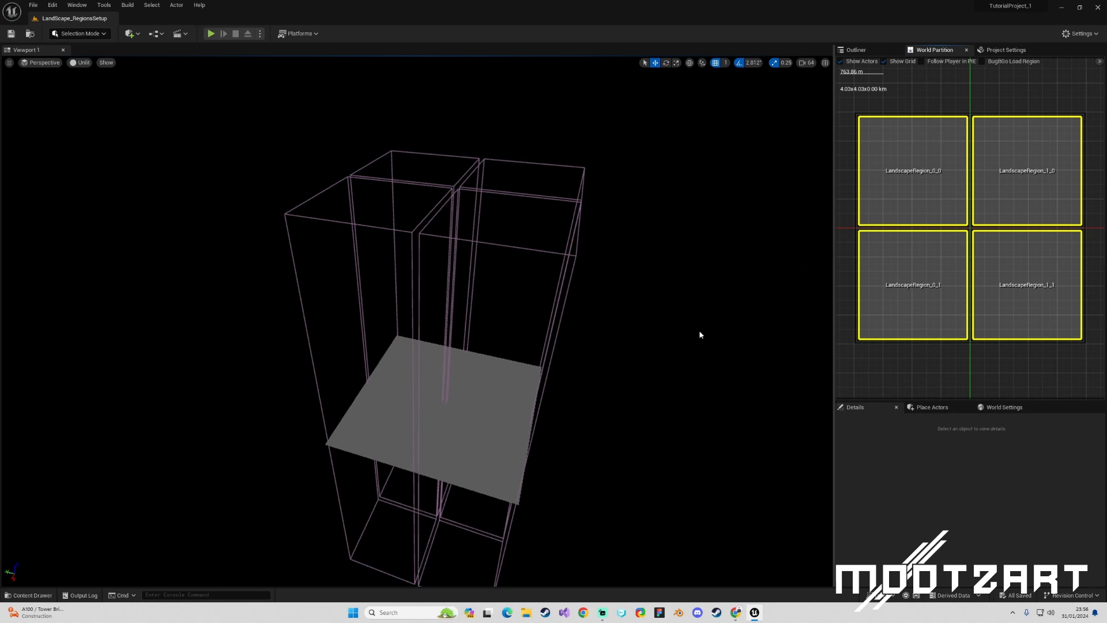
# Inspect the region volumes around the landscape by selecting LandscapeRegion_0_0, LandscapeRegion_1_1 and LandscapeRegion_1_0 one after another.
pyautogui.moveTo(656, 383)
pyautogui.mouseDown(button='right')
pyautogui.moveTo(630, 366)
pyautogui.moveTo(653, 399)
pyautogui.moveTo(611, 371)
pyautogui.moveTo(626, 404)
pyautogui.moveTo(608, 418)
pyautogui.moveTo(574, 413)
pyautogui.moveTo(669, 405)
pyautogui.moveTo(654, 385)
pyautogui.mouseUp(button='right')
pyautogui.press('d')
pyautogui.press('s')
pyautogui.press('a')
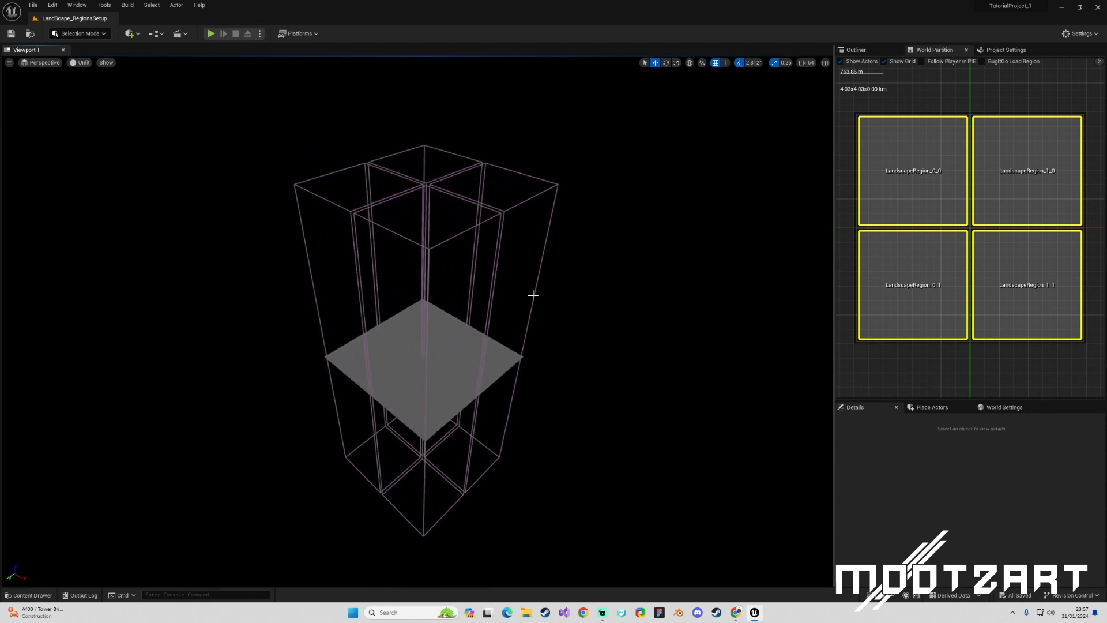
pyautogui.moveTo(558, 318); pyautogui.dragTo(502, 321, button='right')
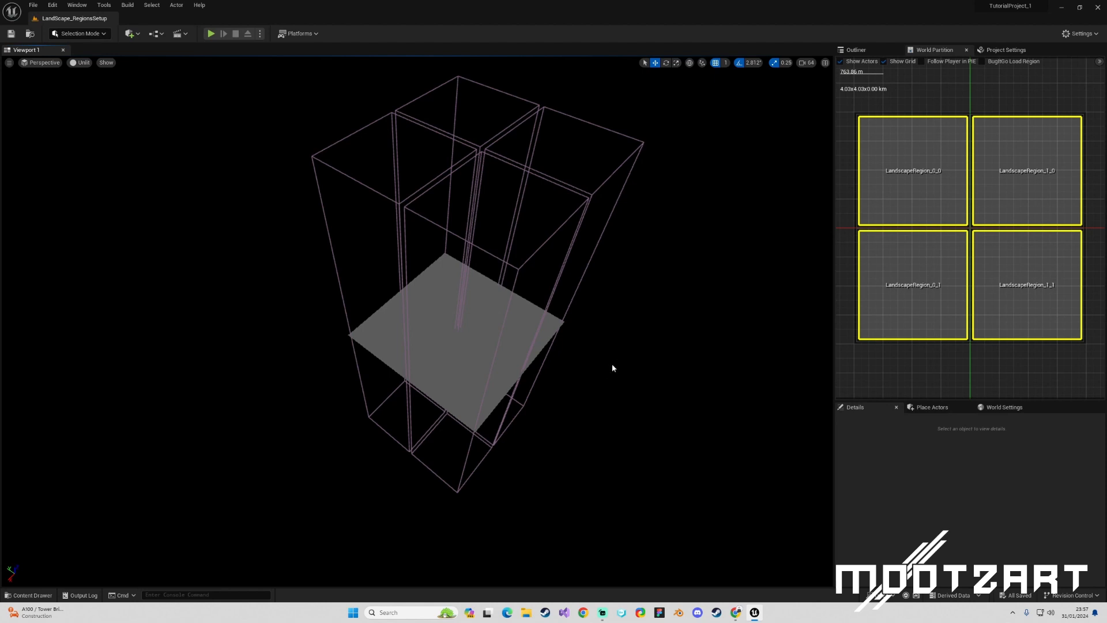
pyautogui.moveTo(613, 368); pyautogui.dragTo(546, 300, button='right')
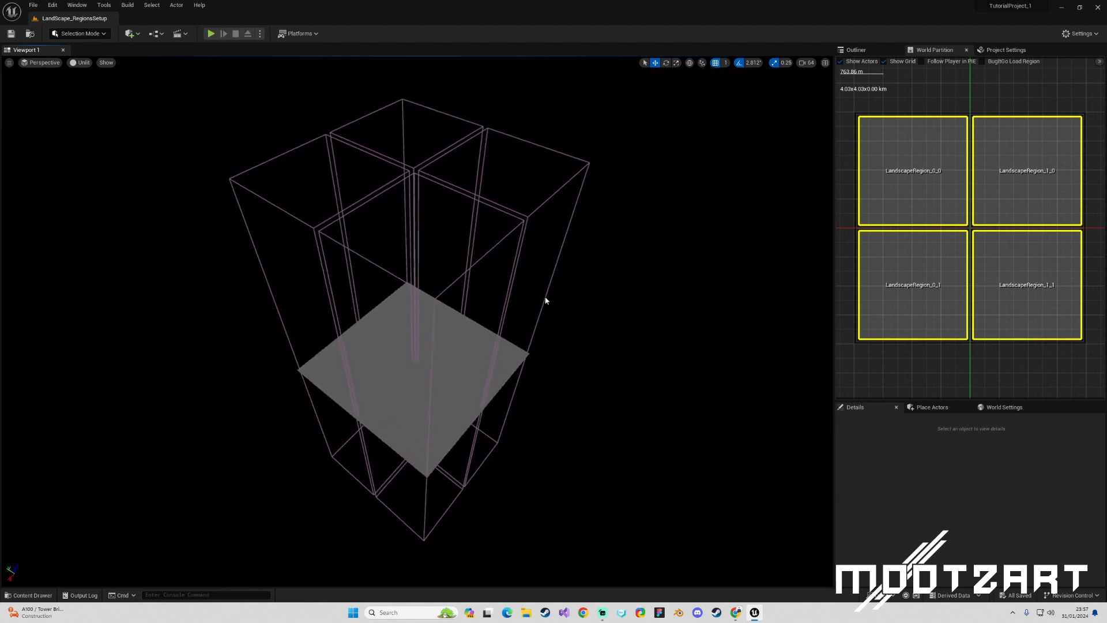
pyautogui.click(556, 192)
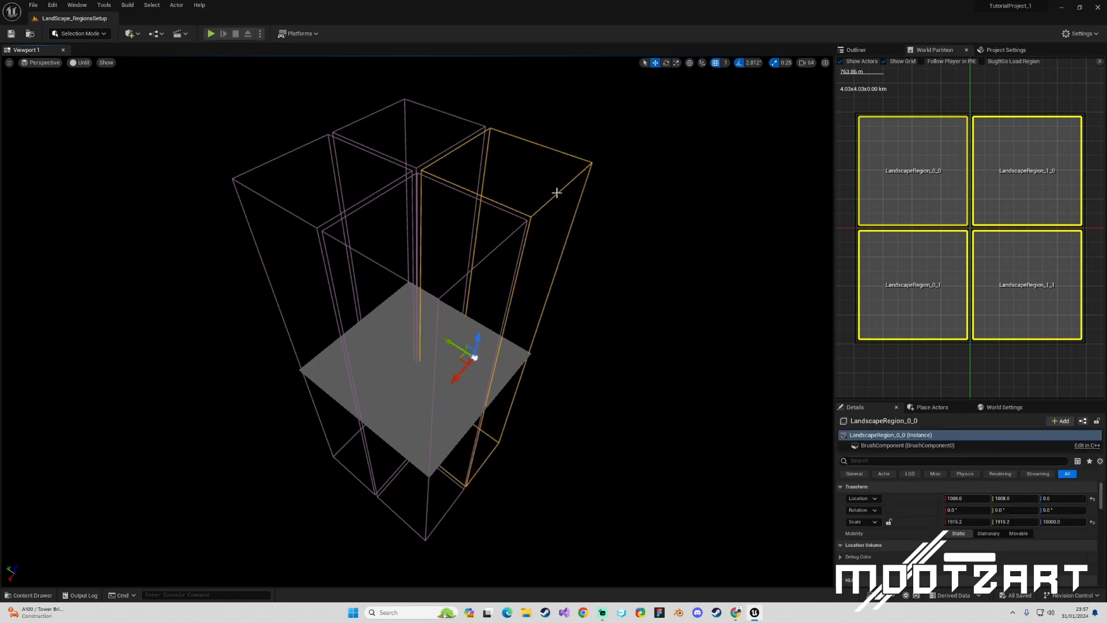
pyautogui.click(400, 178)
pyautogui.click(401, 179)
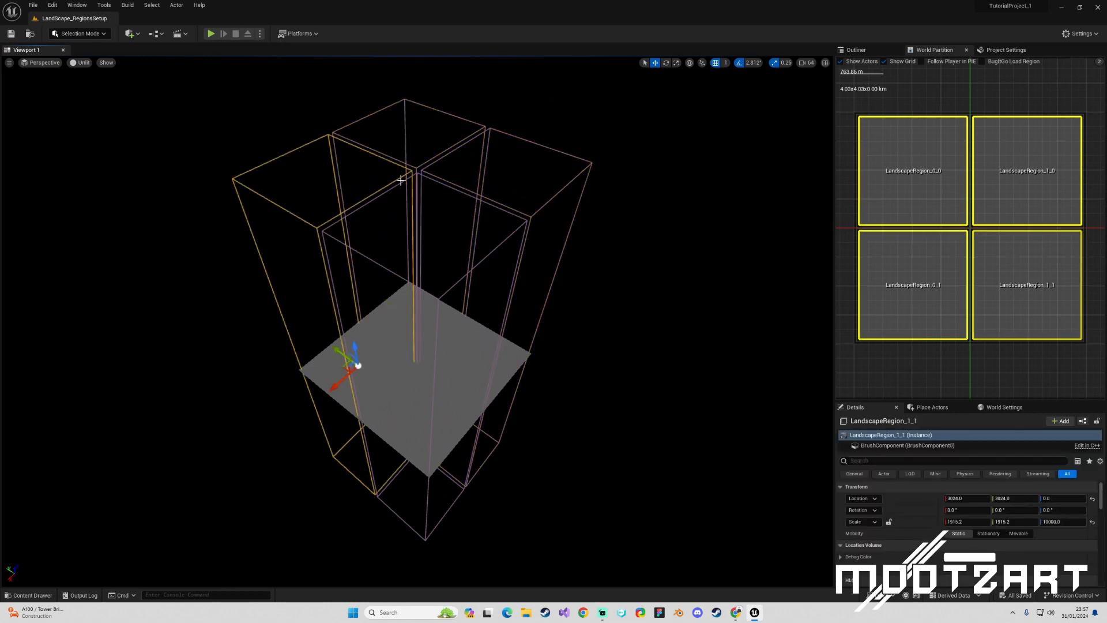
pyautogui.click(402, 179)
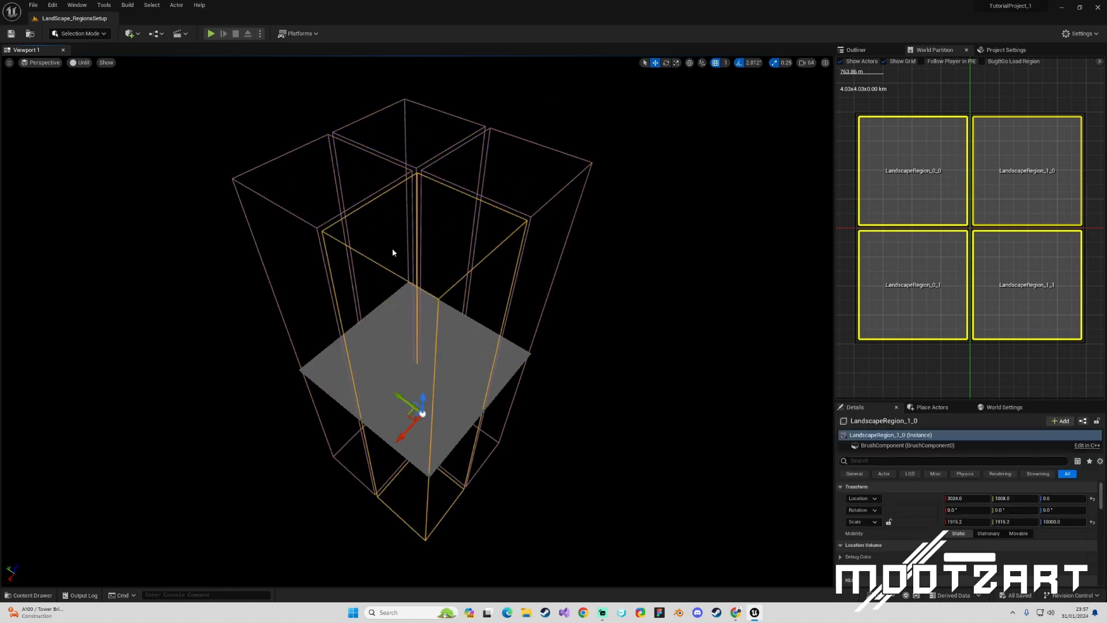
# Clear the region volume selection in the viewport and deselect all four regions in the World Partition map.
pyautogui.click(631, 342)
pyautogui.press('a')
pyautogui.moveTo(632, 343); pyautogui.dragTo(703, 337, button='right')
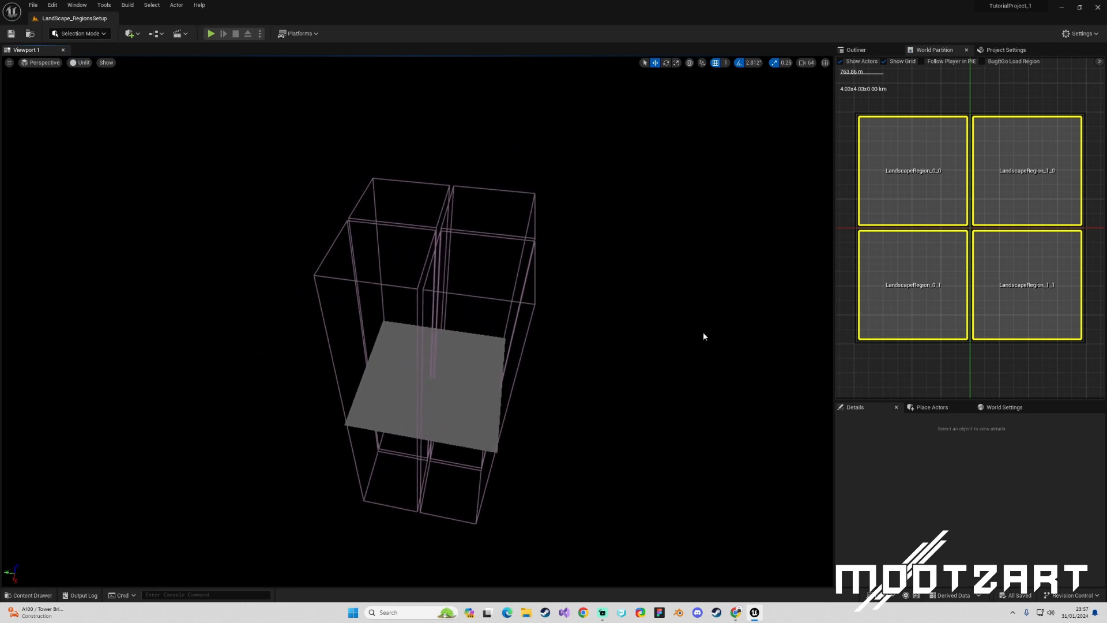
pyautogui.click(897, 101)
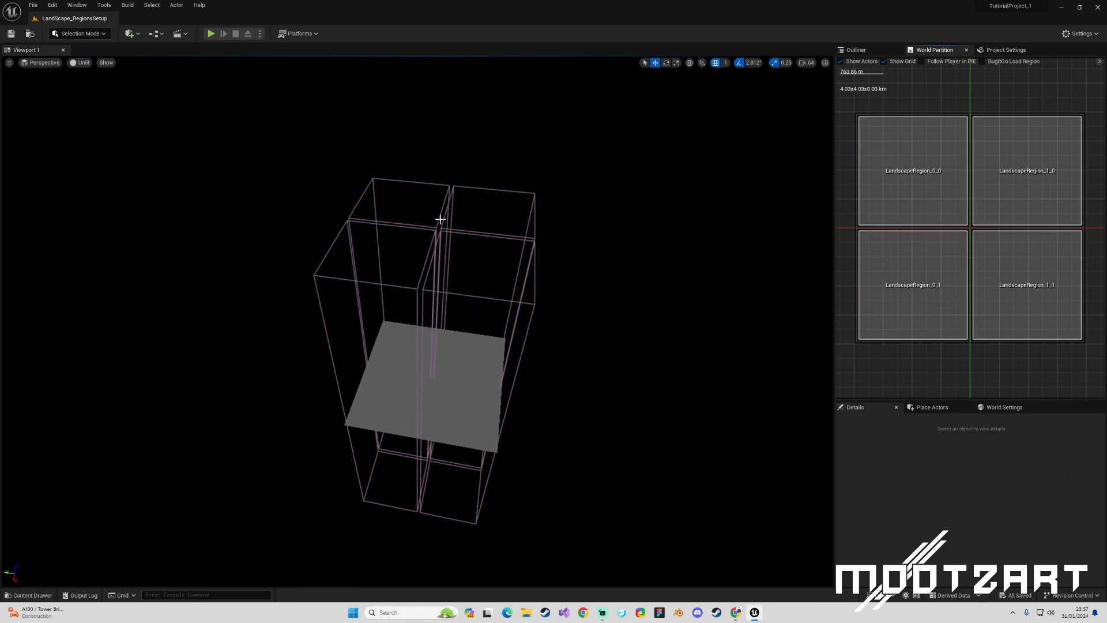
# Examine how the landscape is divided by selecting LandscapeRegion_0_1 and repeatedly selecting each of the four landscape streaming proxies beneath the volumes.
pyautogui.moveTo(440, 218); pyautogui.dragTo(440, 219, button='right')
pyautogui.click(452, 312)
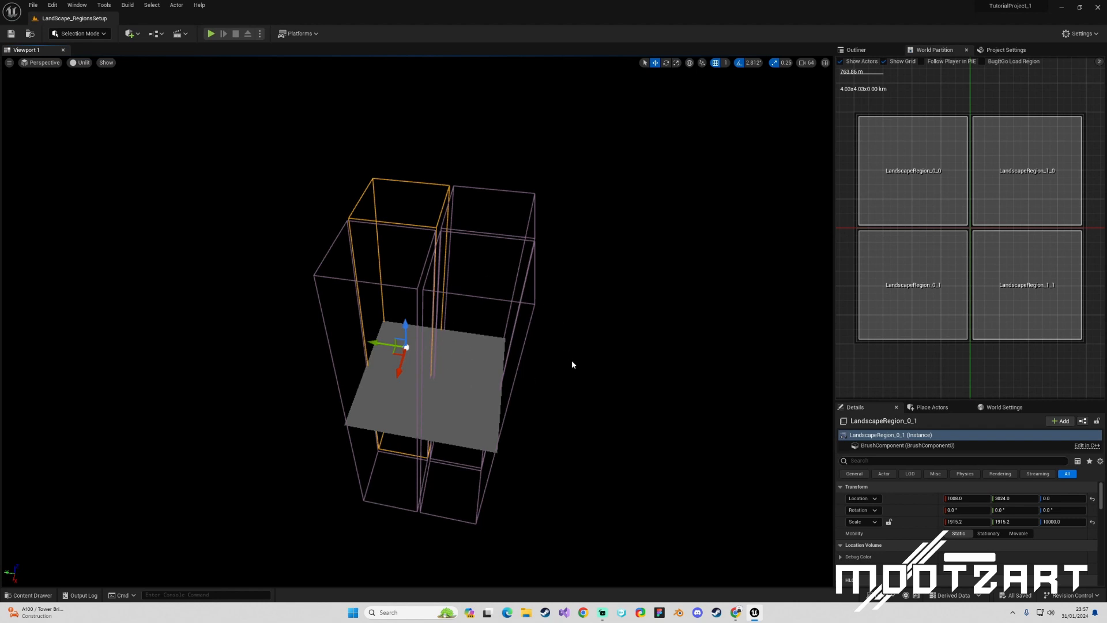
pyautogui.click(467, 353)
pyautogui.click(462, 409)
pyautogui.click(400, 400)
pyautogui.click(410, 351)
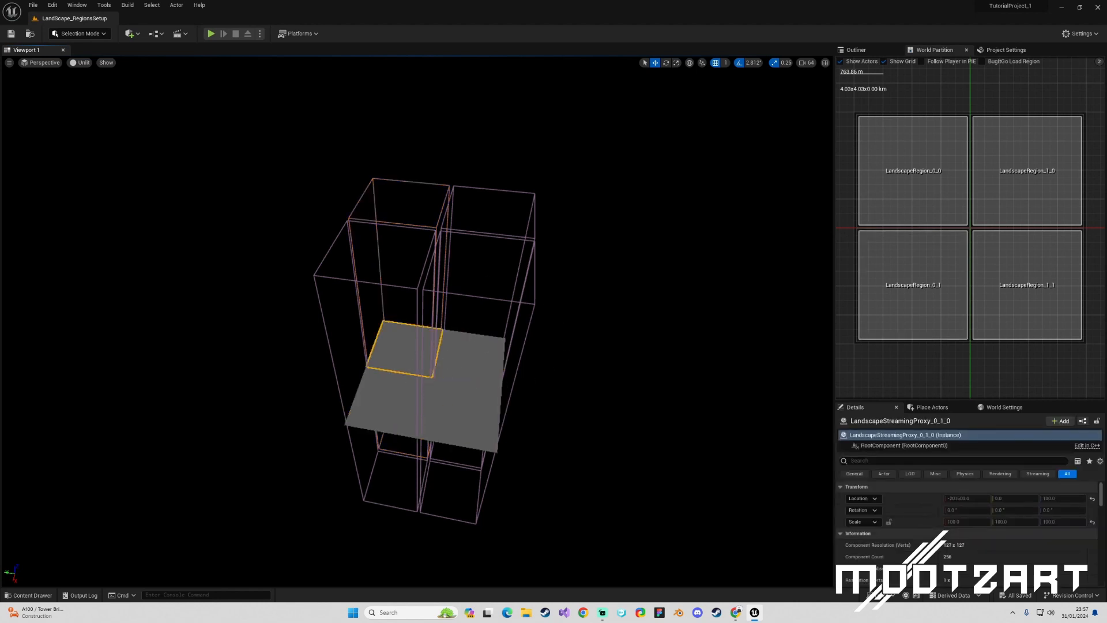
pyautogui.click(465, 357)
pyautogui.click(460, 409)
pyautogui.click(403, 400)
pyautogui.click(480, 420)
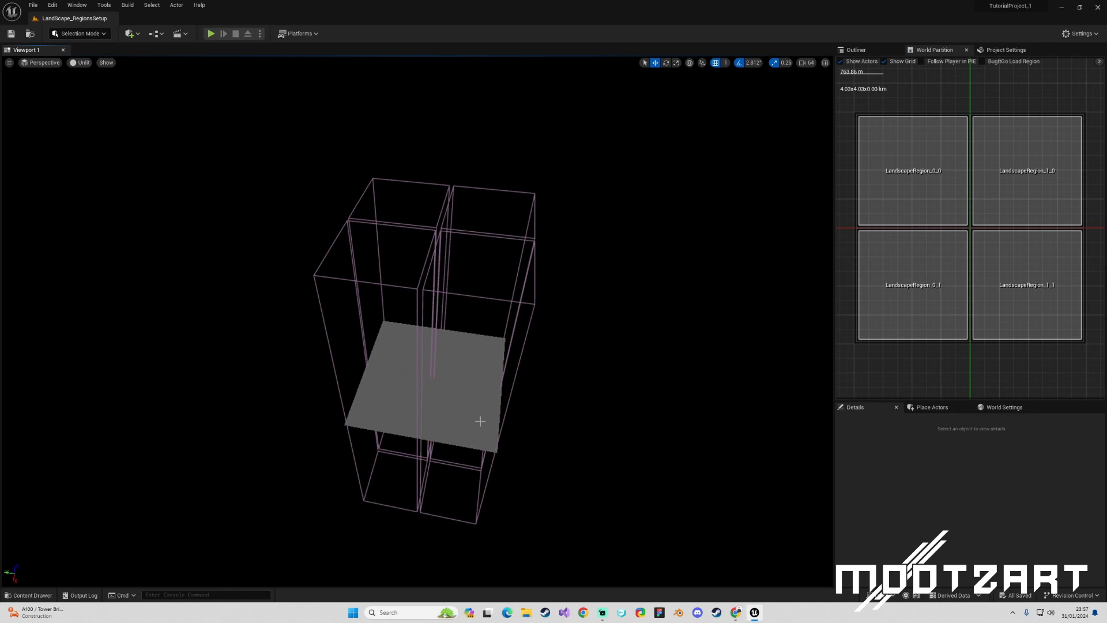
pyautogui.click(474, 370)
pyautogui.click(400, 365)
pyautogui.click(397, 397)
pyautogui.click(466, 404)
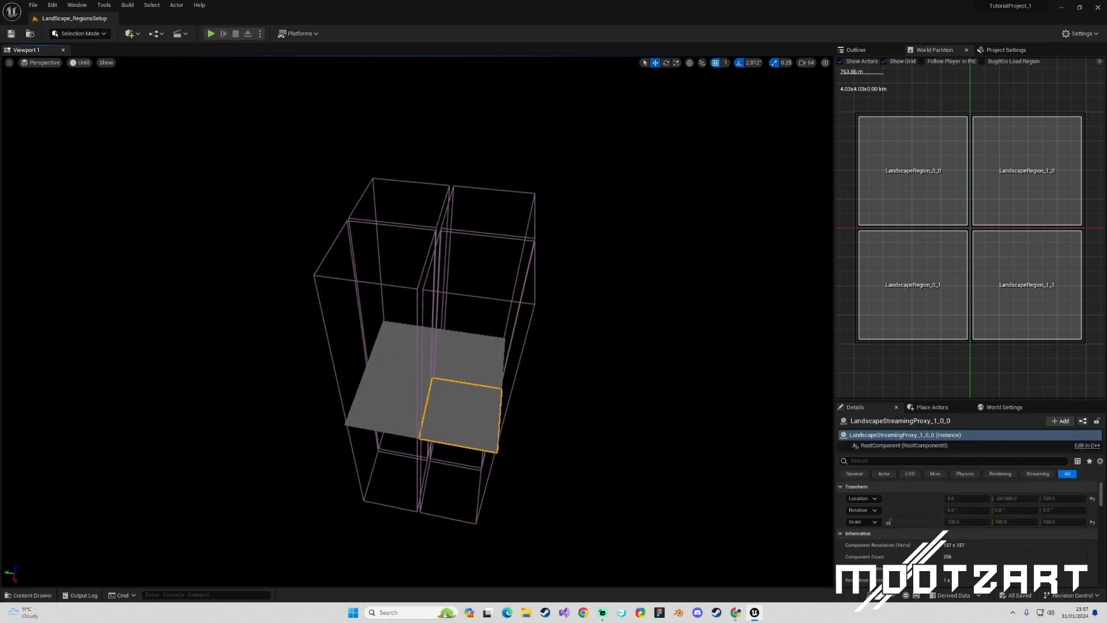
pyautogui.click(468, 363)
pyautogui.click(406, 362)
pyautogui.click(398, 397)
pyautogui.click(462, 399)
pyautogui.click(468, 364)
pyautogui.click(406, 362)
pyautogui.click(398, 397)
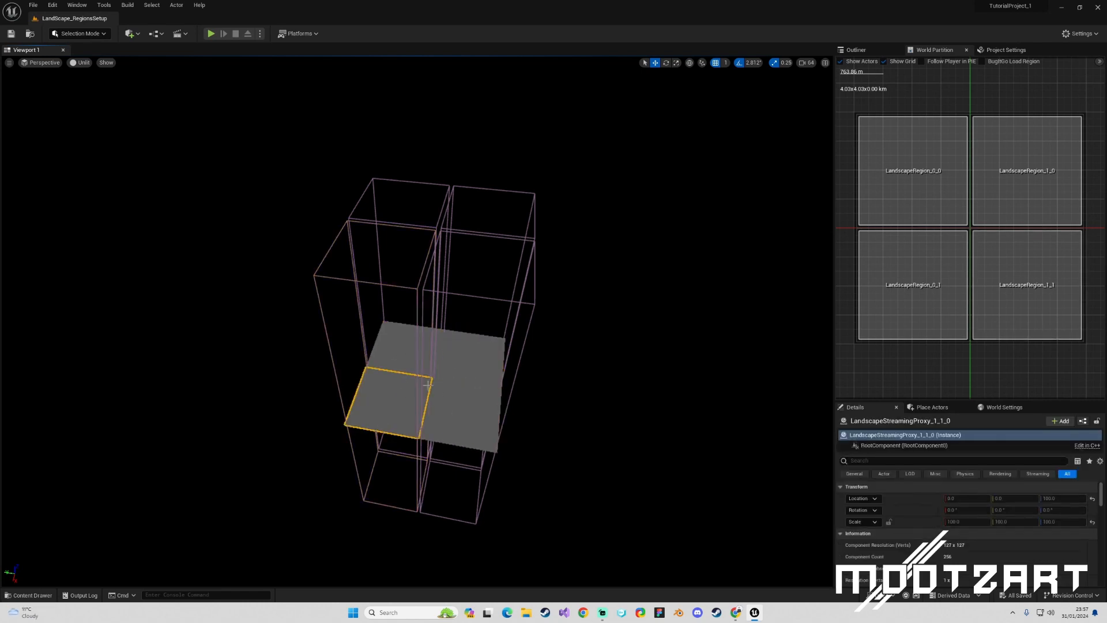
pyautogui.click(462, 399)
pyautogui.click(468, 363)
pyautogui.click(410, 361)
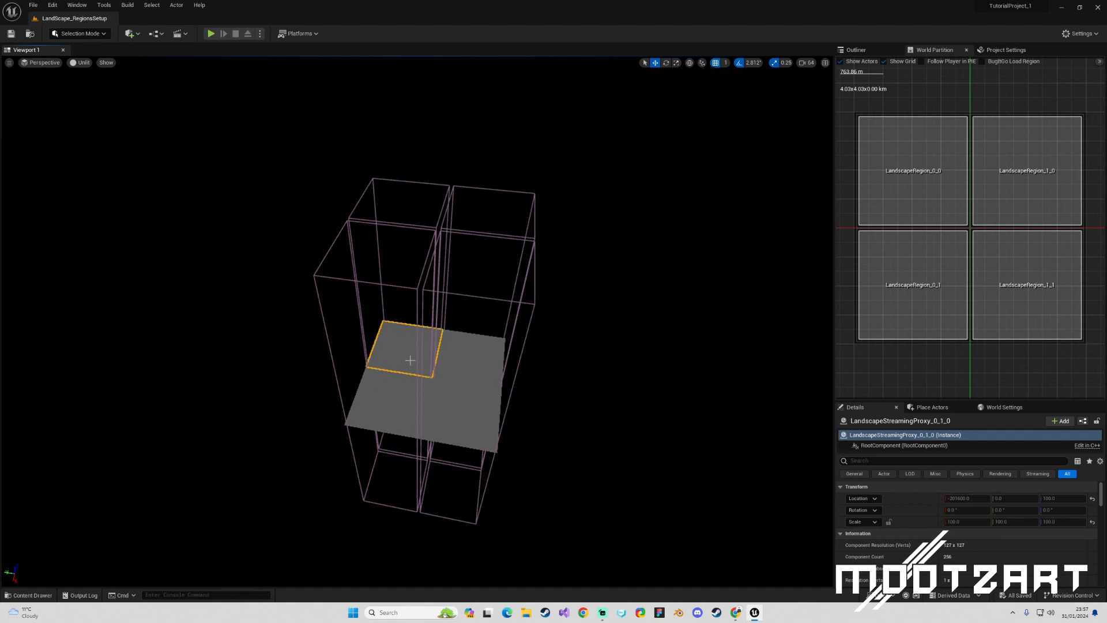
pyautogui.click(463, 392)
pyautogui.click(468, 362)
pyautogui.click(393, 388)
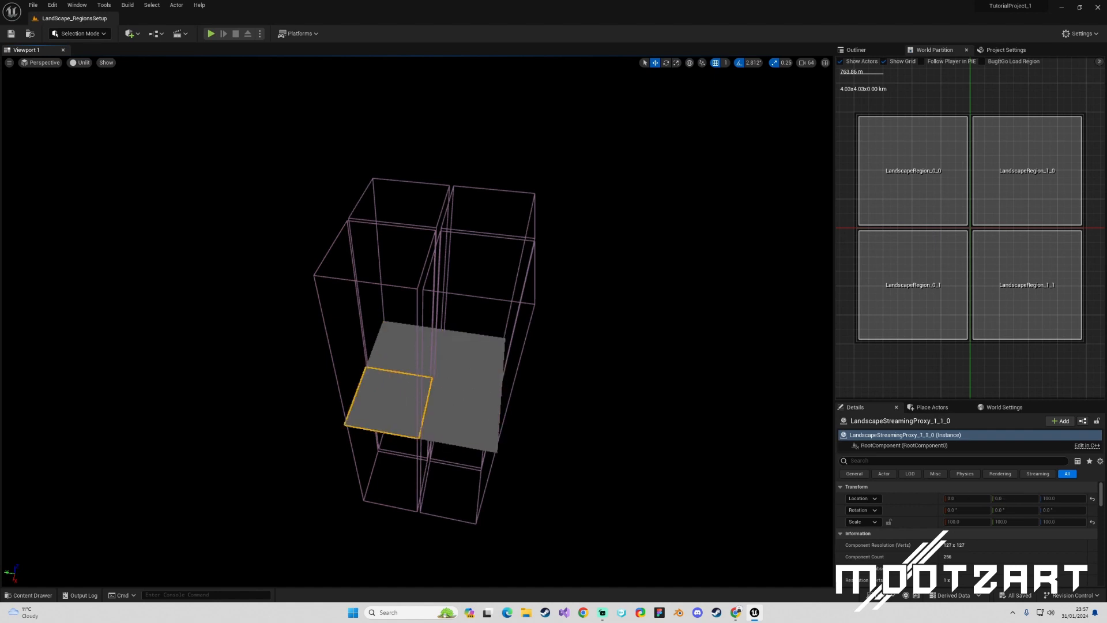
pyautogui.click(407, 354)
pyautogui.click(462, 397)
pyautogui.click(468, 362)
pyautogui.click(407, 354)
pyautogui.click(394, 392)
pyautogui.click(470, 406)
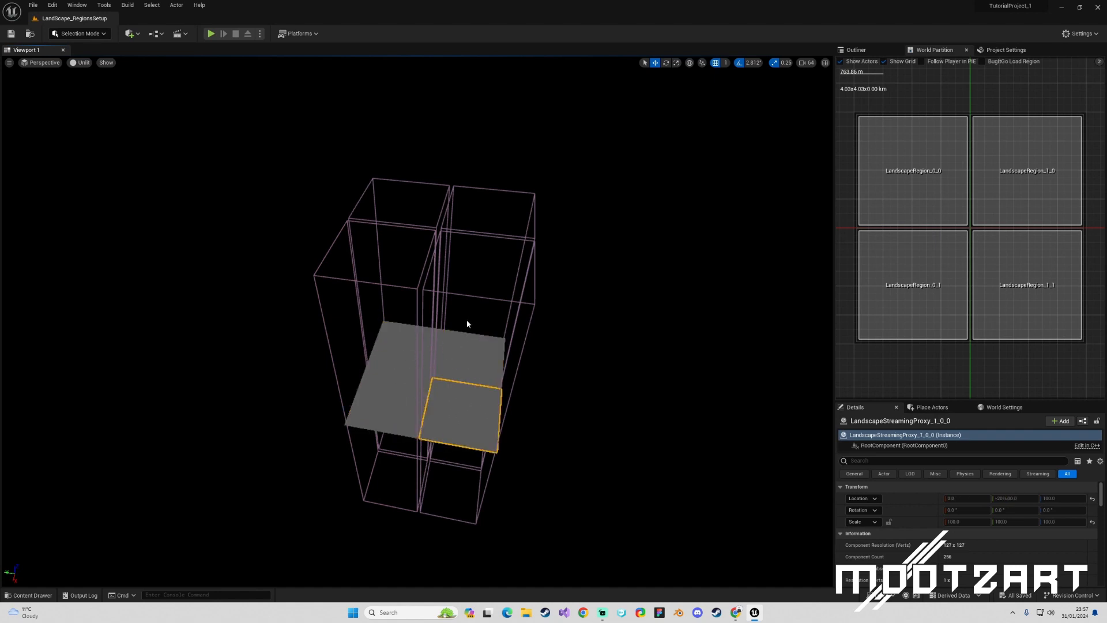
# Inspect the LandscapeRegion_0_0 volume and the region volume beside it, and clear the selection.
pyautogui.click(483, 239)
pyautogui.click(498, 190)
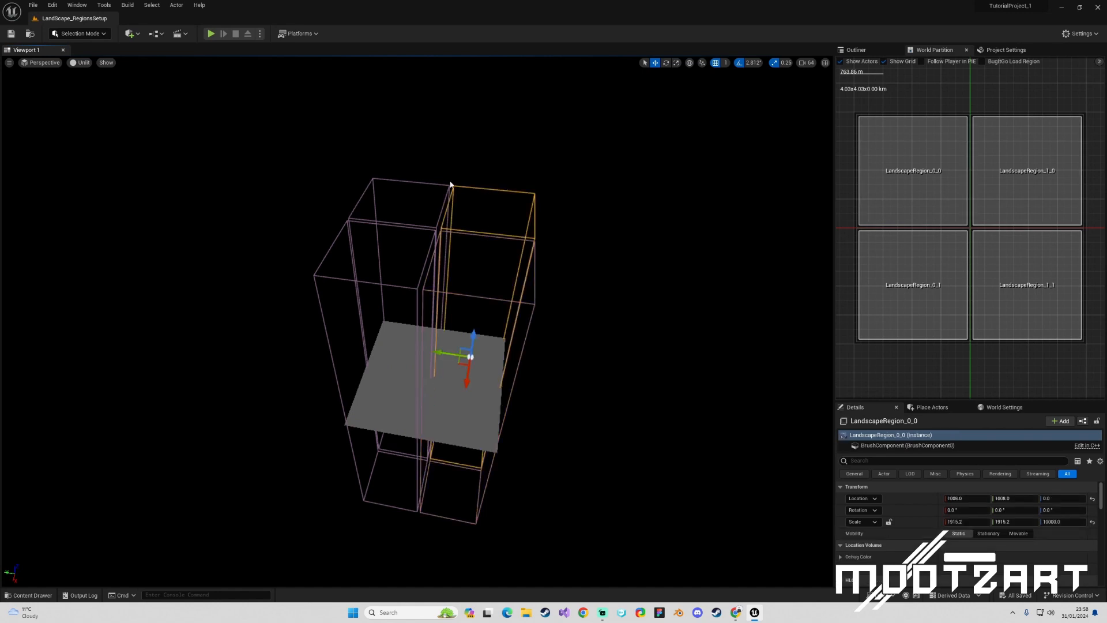
pyautogui.click(433, 180)
pyautogui.click(433, 182)
pyautogui.click(659, 188)
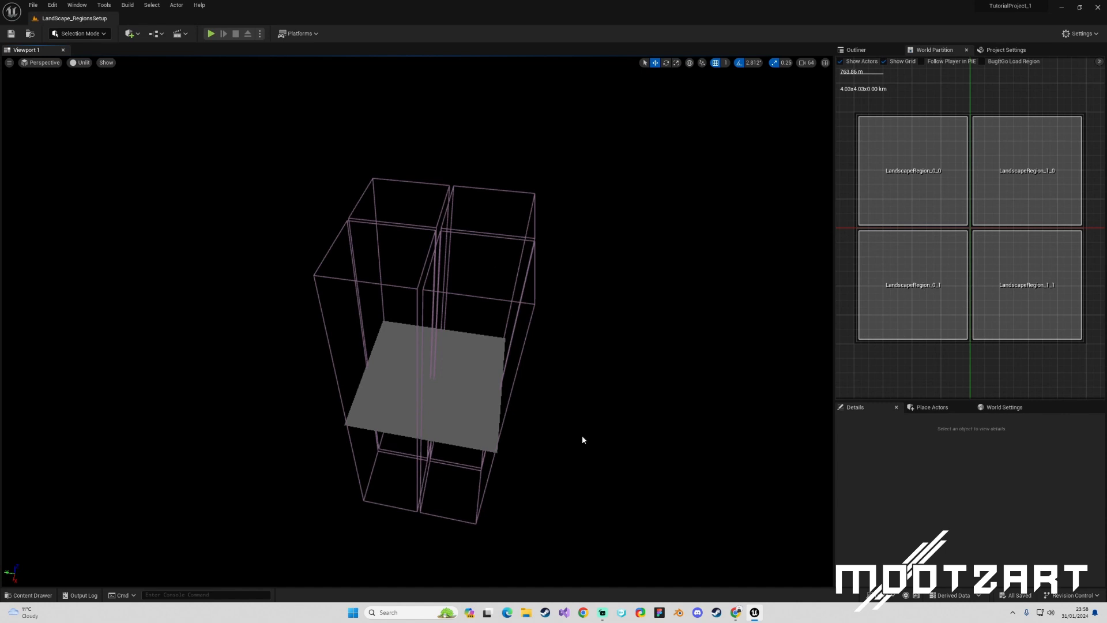
# Compare LandscapeStreamingProxy_1_1_0 with the LandscapeRegion_1_1 volume enclosing it, and clear the selection.
pyautogui.click(376, 407)
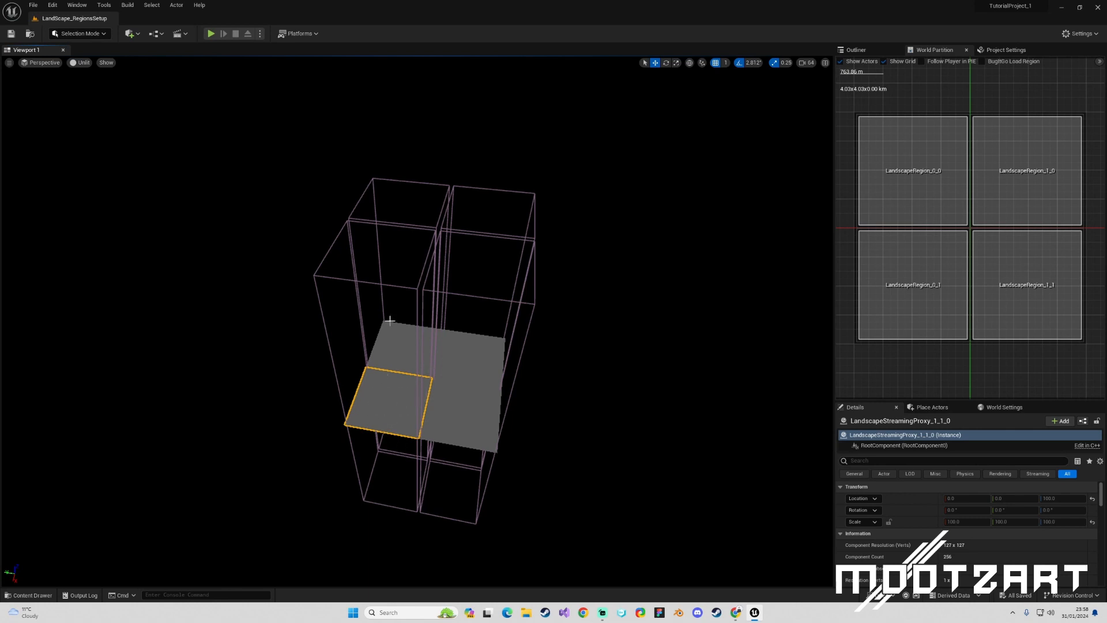
pyautogui.click(388, 285)
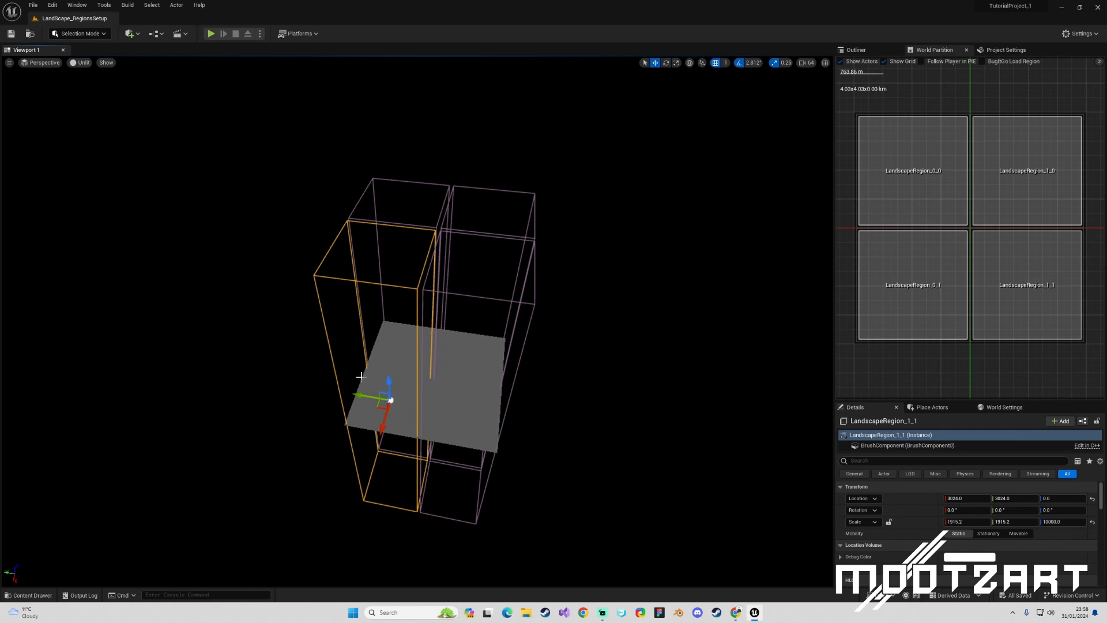
pyautogui.click(341, 403)
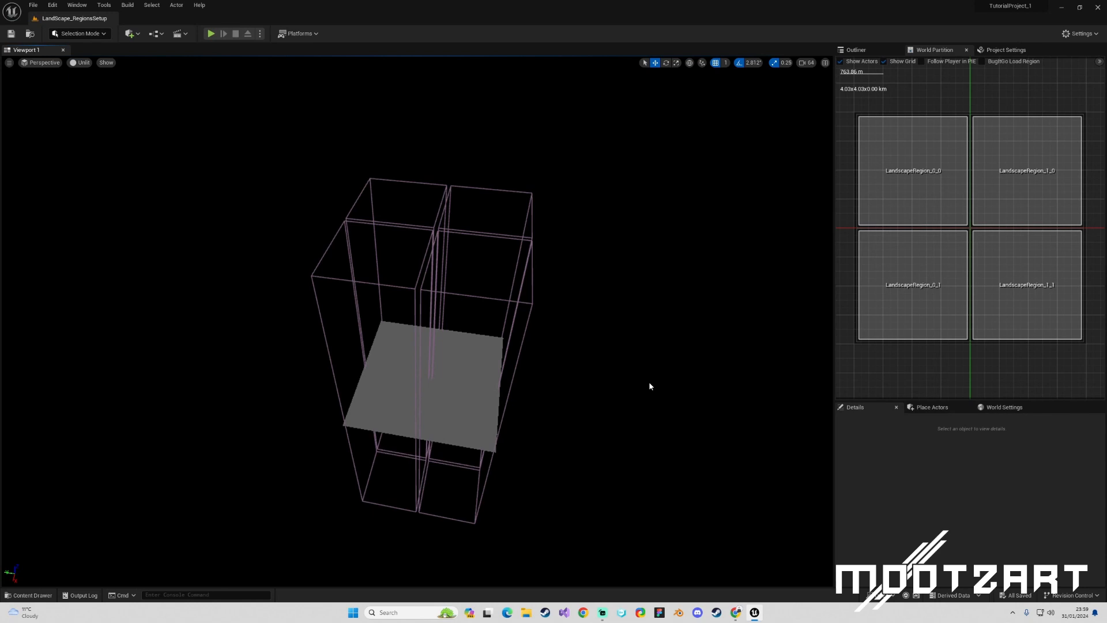
# Inspect the region volumes from the opposite side, selecting LandscapeRegion_0_1, LandscapeRegion_1_1 and LandscapeRegion_0_0, and clear the selection.
pyautogui.moveTo(648, 382)
pyautogui.mouseDown(button='right')
pyautogui.moveTo(571, 392)
pyautogui.moveTo(649, 379)
pyautogui.mouseUp(button='right')
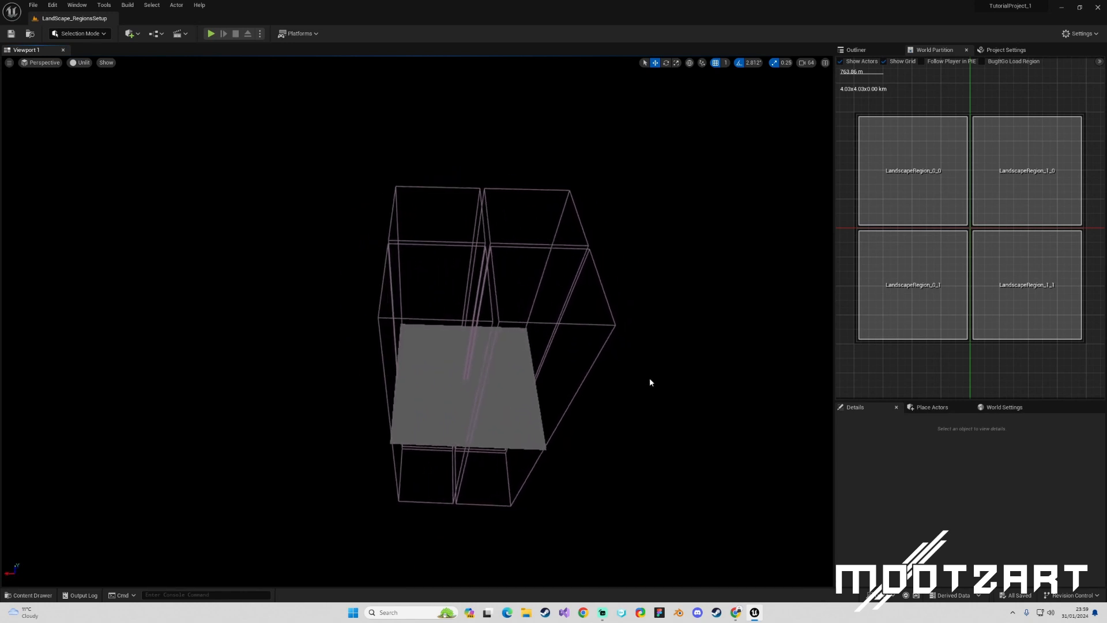
pyautogui.click(602, 279)
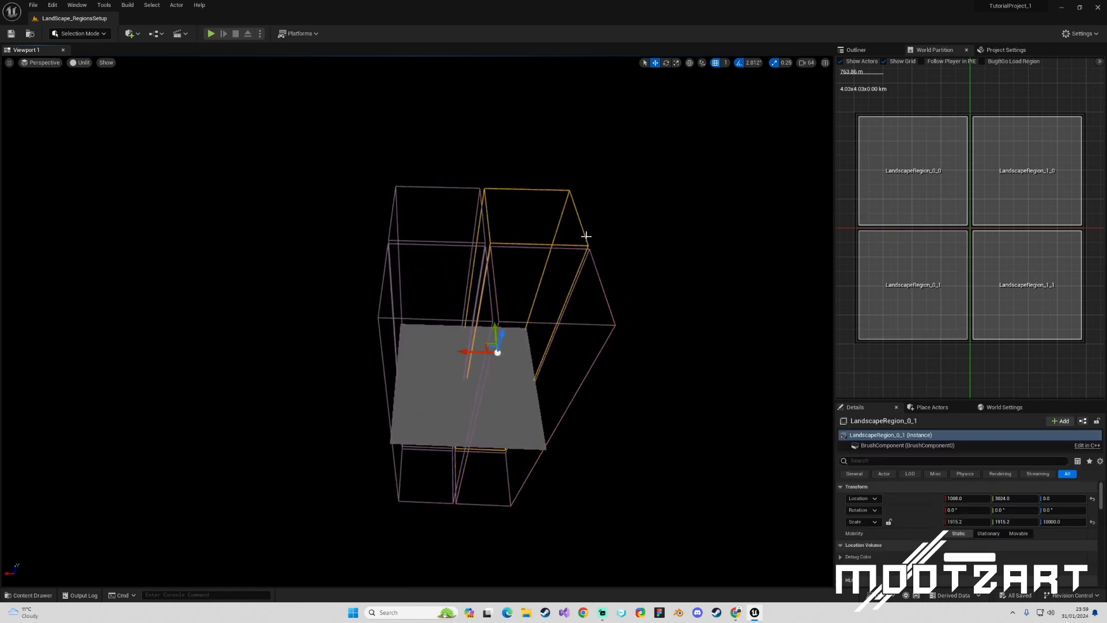
pyautogui.click(464, 187)
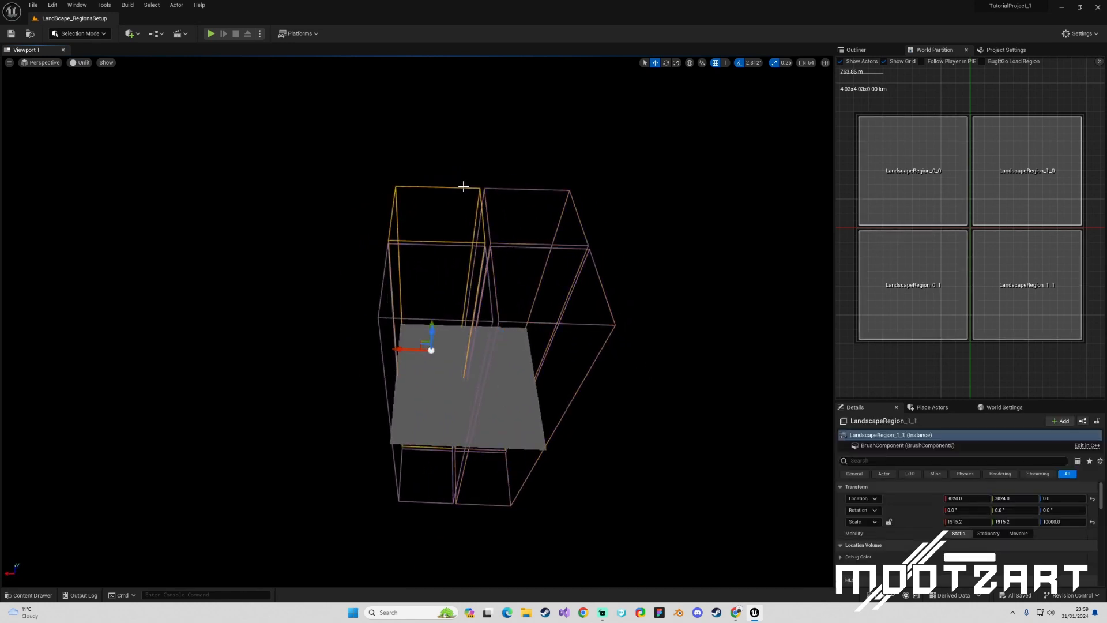
pyautogui.click(387, 252)
pyautogui.click(522, 247)
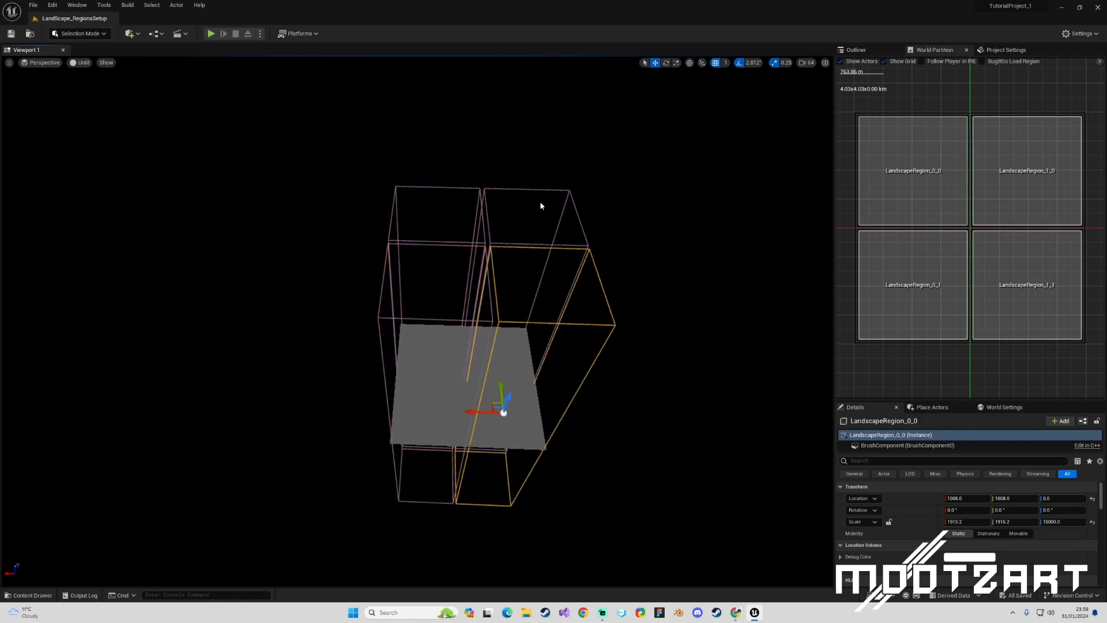
pyautogui.click(579, 219)
pyautogui.press('a')
pyautogui.moveTo(636, 261); pyautogui.dragTo(716, 261, button='right')
pyautogui.click(632, 264)
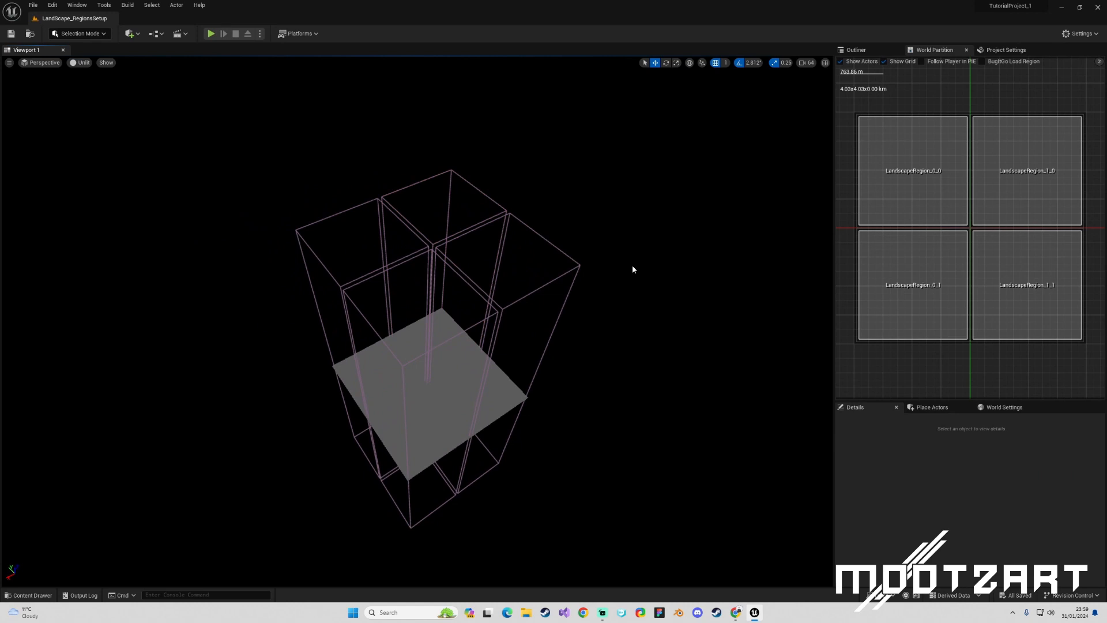
# Compare the LandscapeRegion_0_0 volume with the landscape streaming proxies by selecting them in turn, and clear the selection.
pyautogui.moveTo(684, 404); pyautogui.dragTo(745, 404, button='right')
pyautogui.press('a')
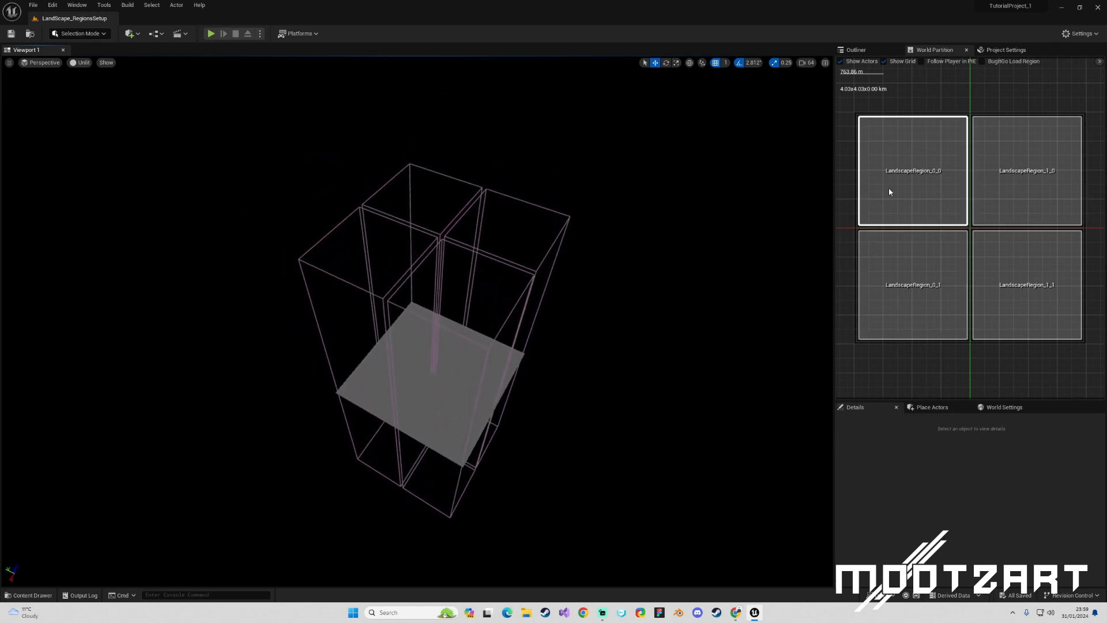
pyautogui.click(561, 226)
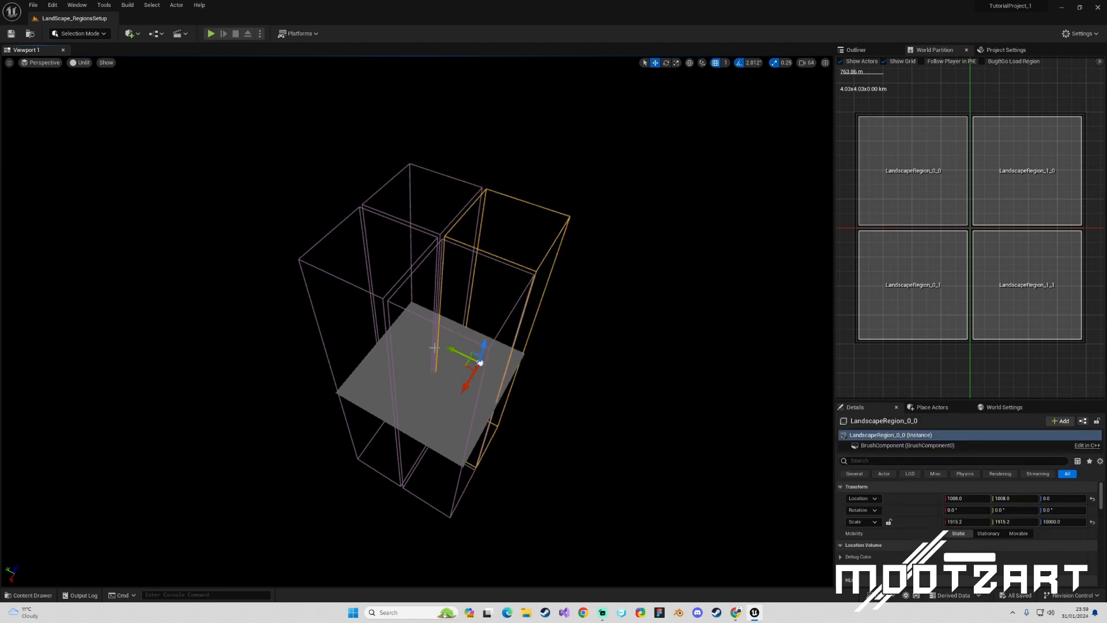
pyautogui.click(491, 369)
pyautogui.click(442, 402)
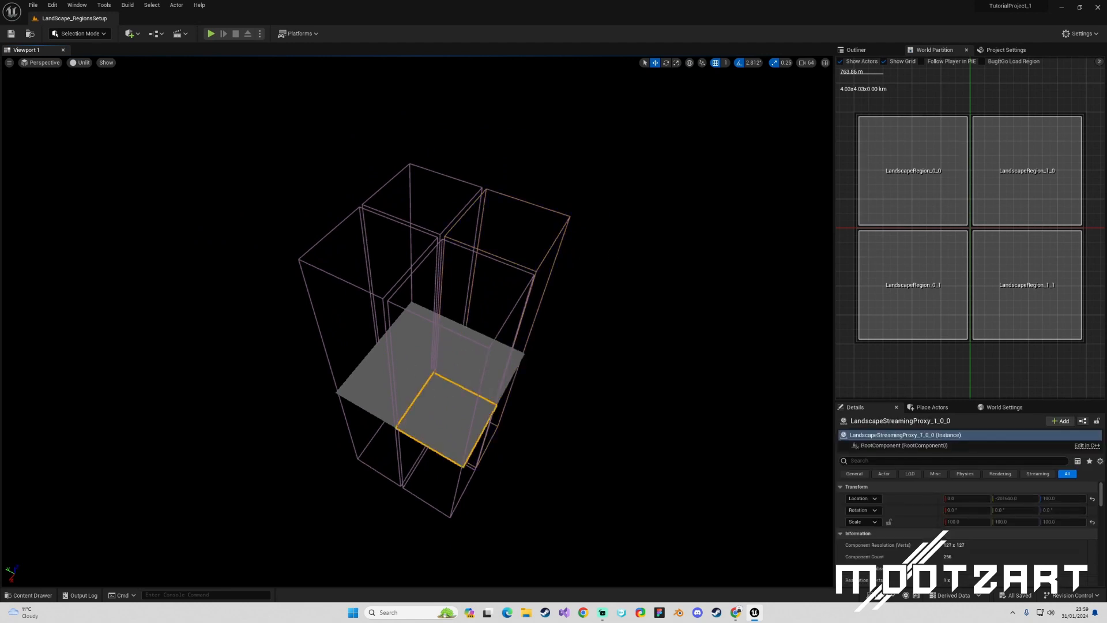
pyautogui.click(406, 390)
pyautogui.click(442, 348)
pyautogui.click(467, 369)
pyautogui.click(449, 396)
pyautogui.click(421, 340)
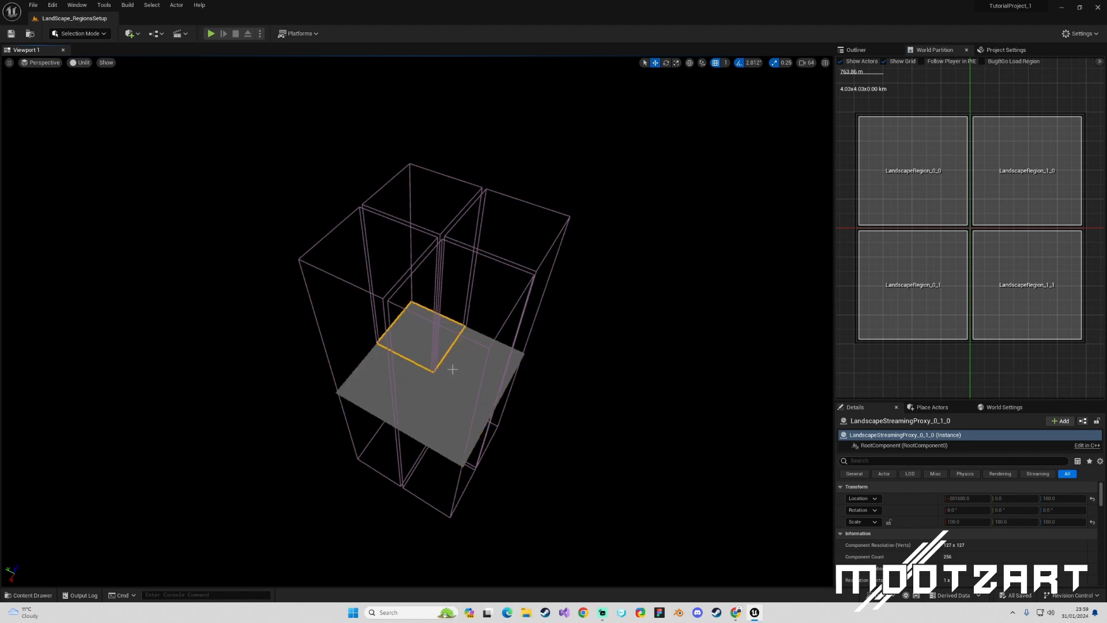
pyautogui.click(443, 409)
pyautogui.click(635, 361)
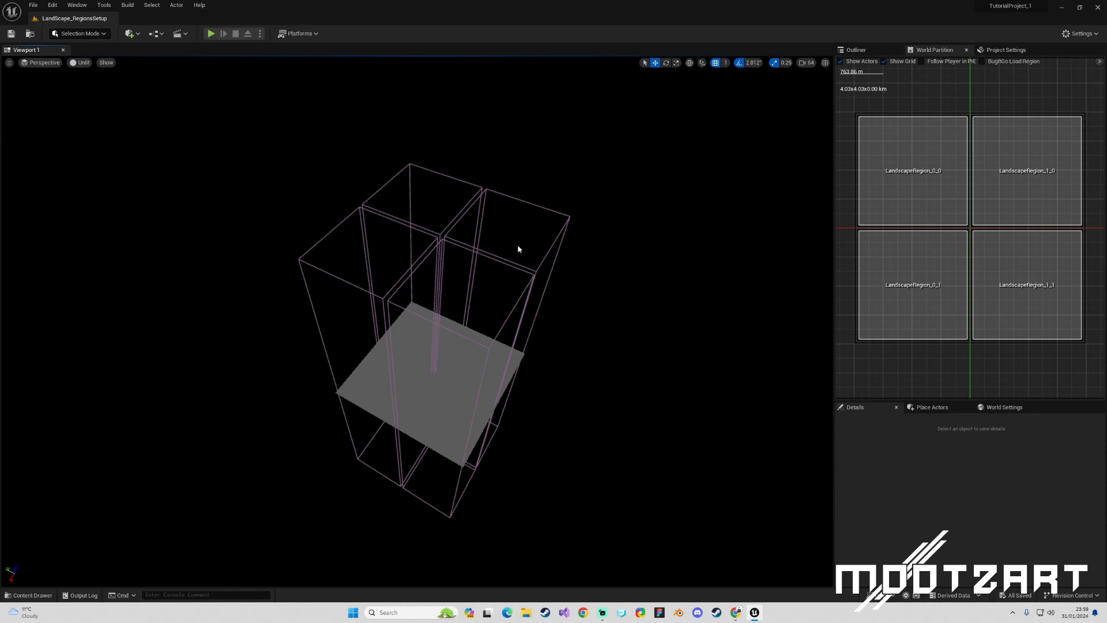
# Check which Level creation options are offered for the LandscapeRegion_0_0 volume without applying any.
pyautogui.click(547, 247)
pyautogui.rightClick(549, 248)
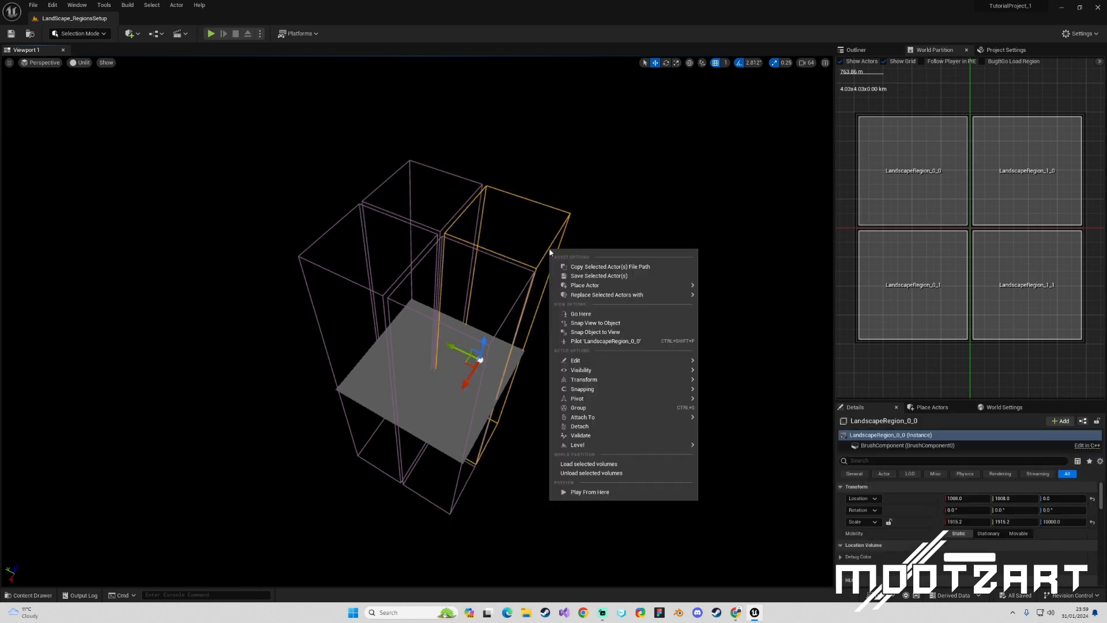
pyautogui.moveTo(572, 446)
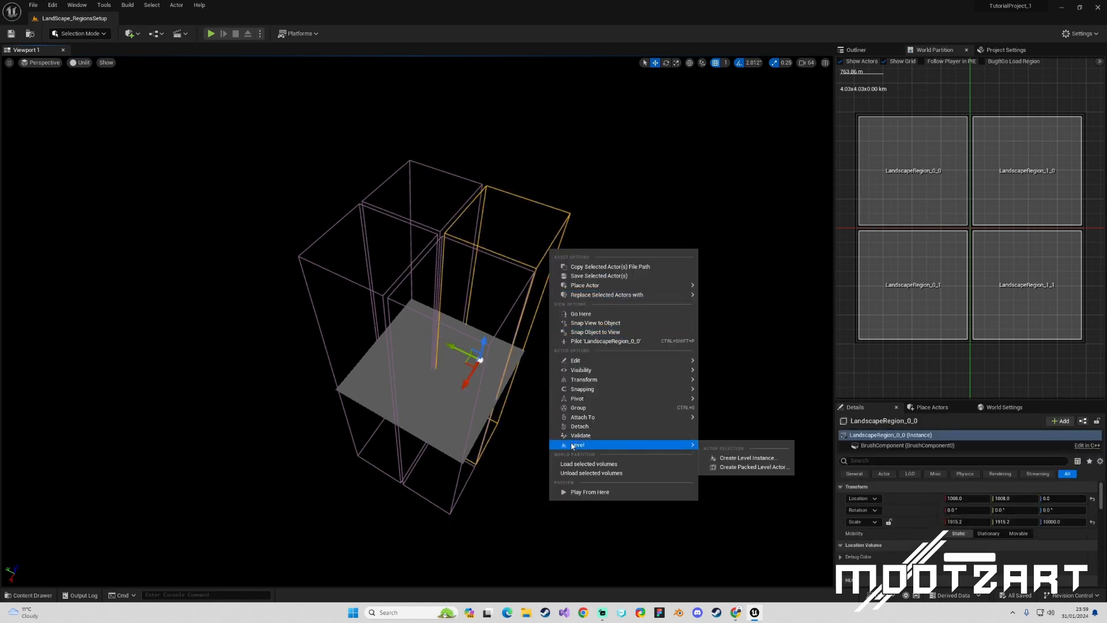
pyautogui.click(516, 219)
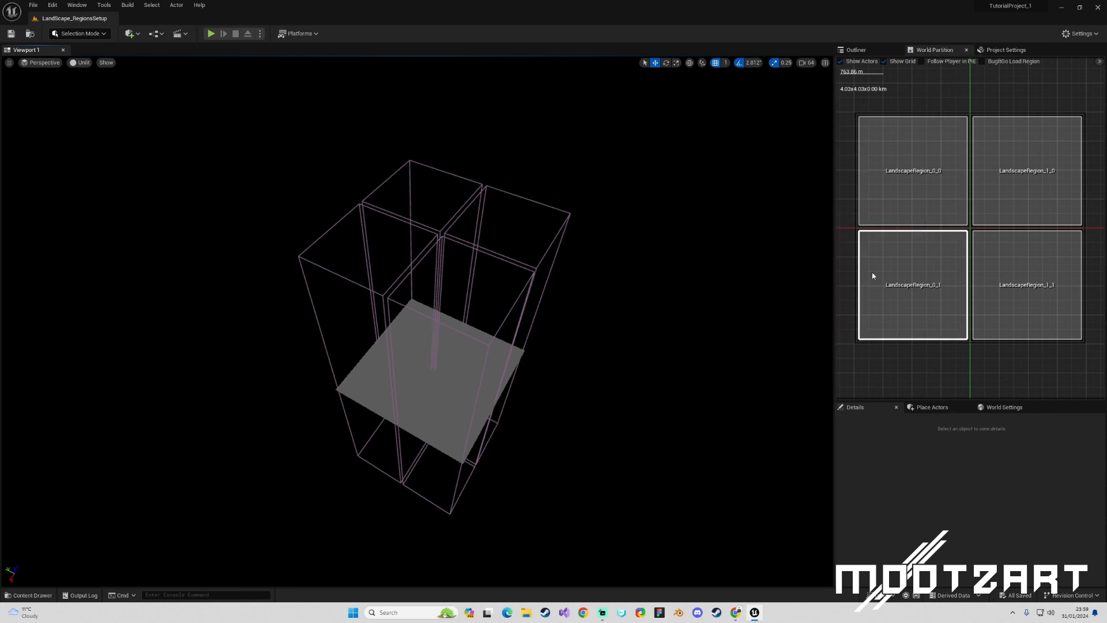
# Check where the World Partition Editor can be enabled, leave it unchanged, and return to the region map.
pyautogui.click(82, 6)
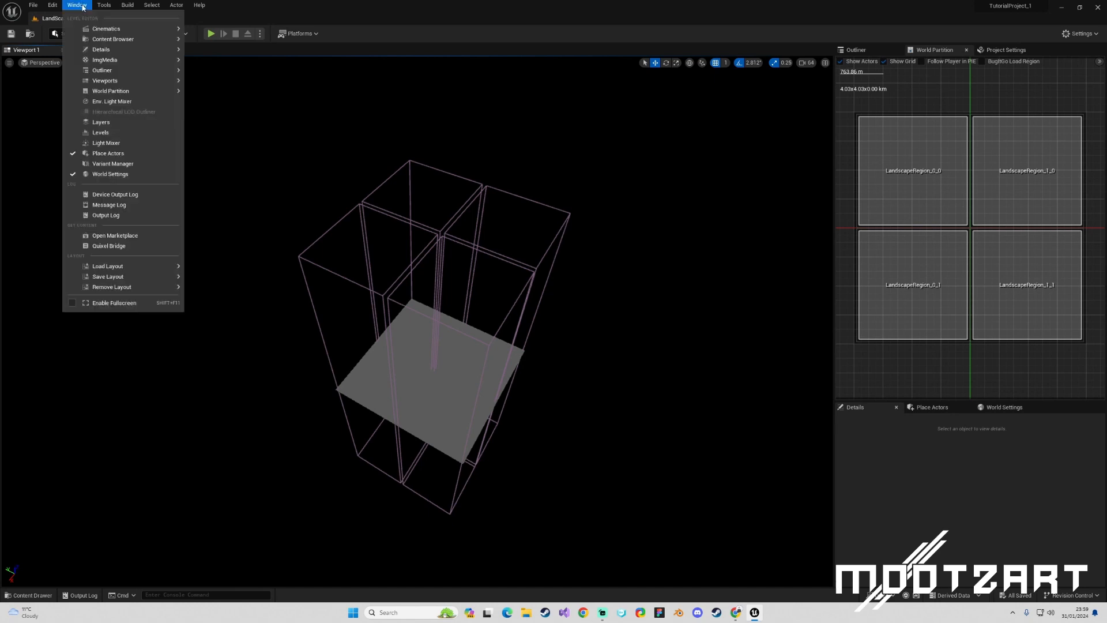
pyautogui.moveTo(110, 91)
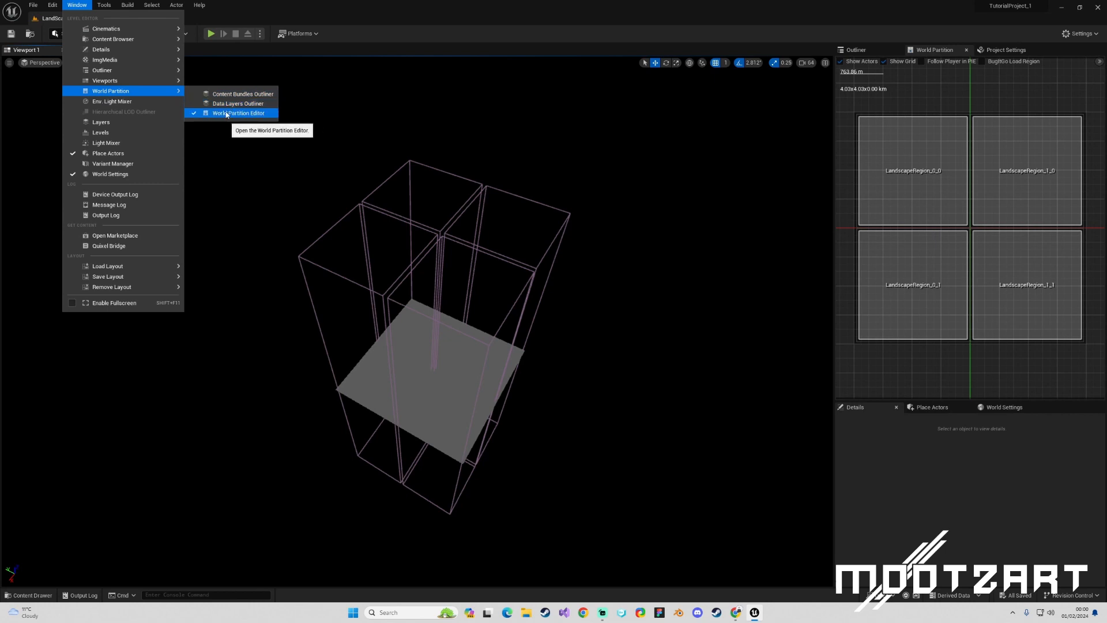
pyautogui.click(367, 117)
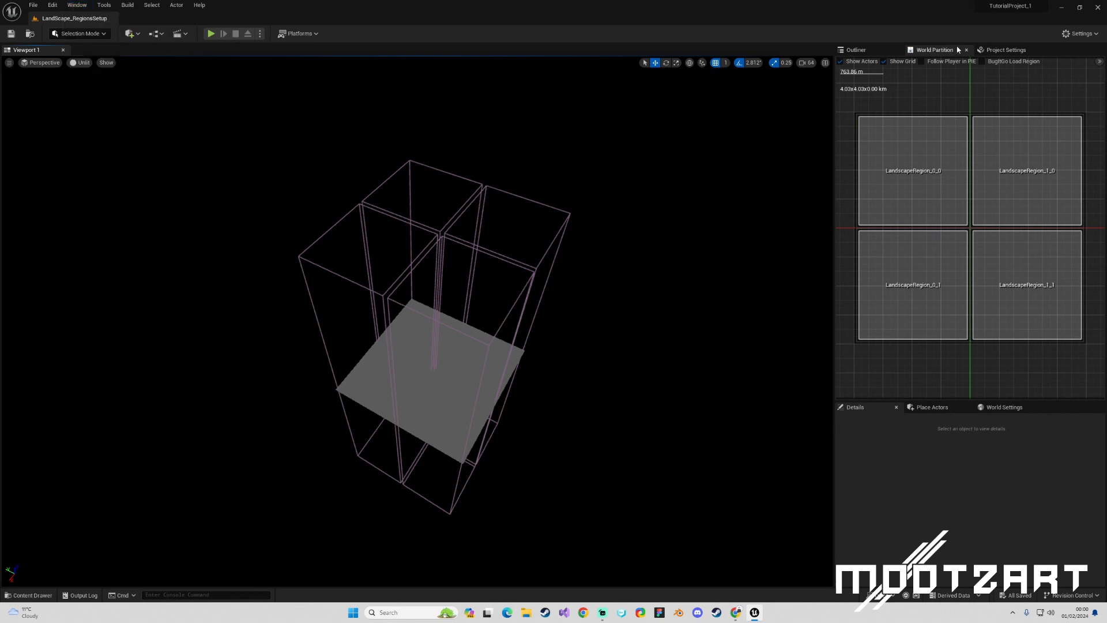
pyautogui.moveTo(936, 54); pyautogui.dragTo(896, 132)
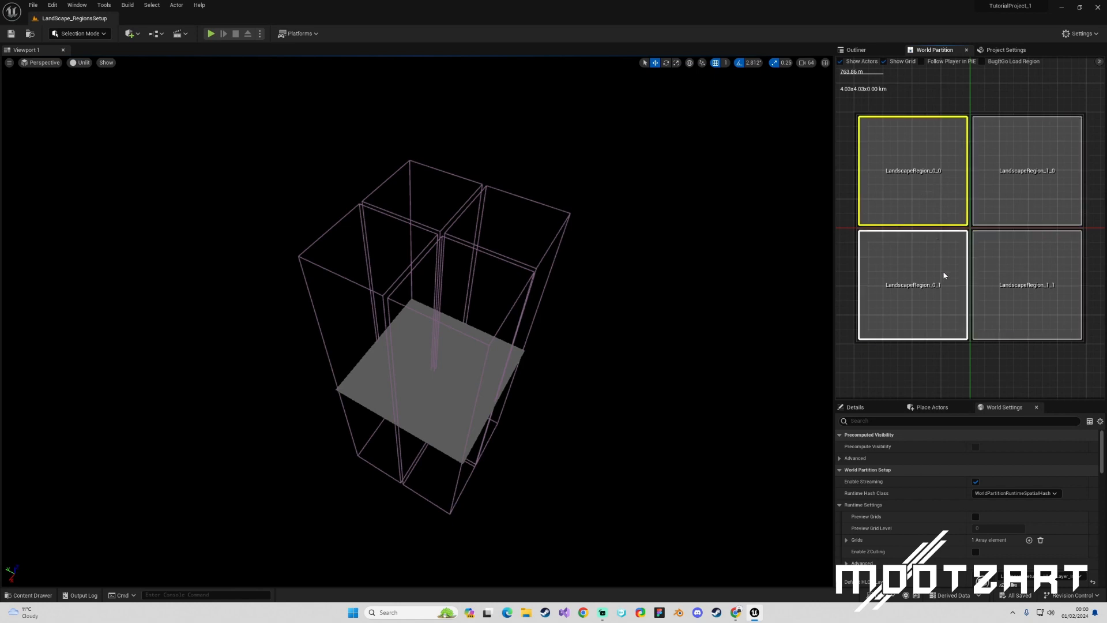
# Select only LandscapeRegion_0_1 in the World Partition map, unload it, and load it again.
pyautogui.moveTo(937, 192); pyautogui.dragTo(1017, 276)
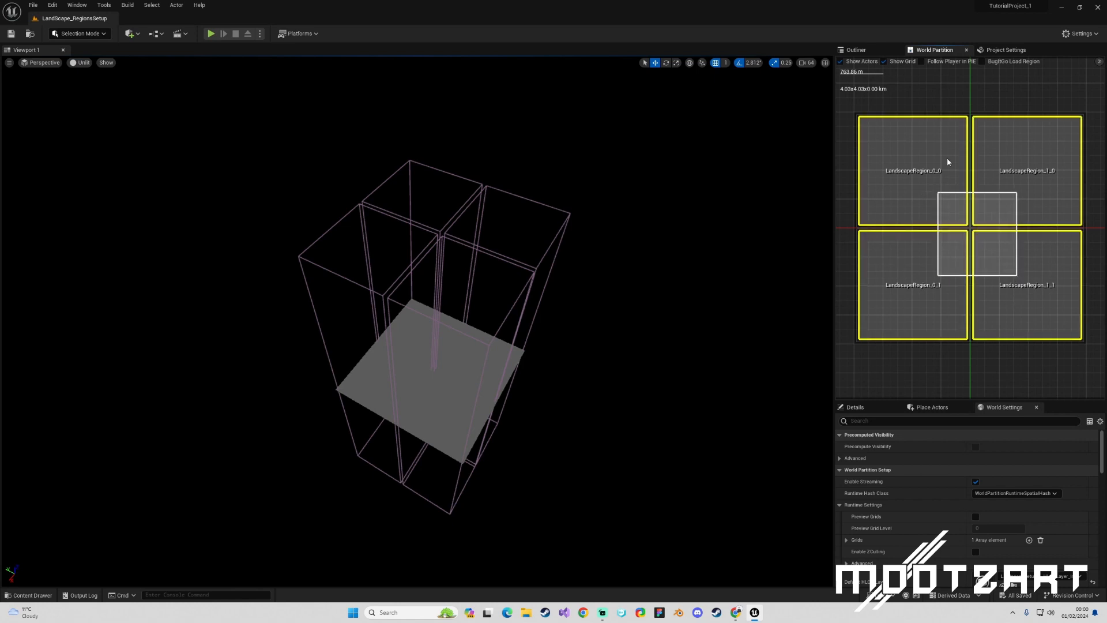
pyautogui.click(925, 273)
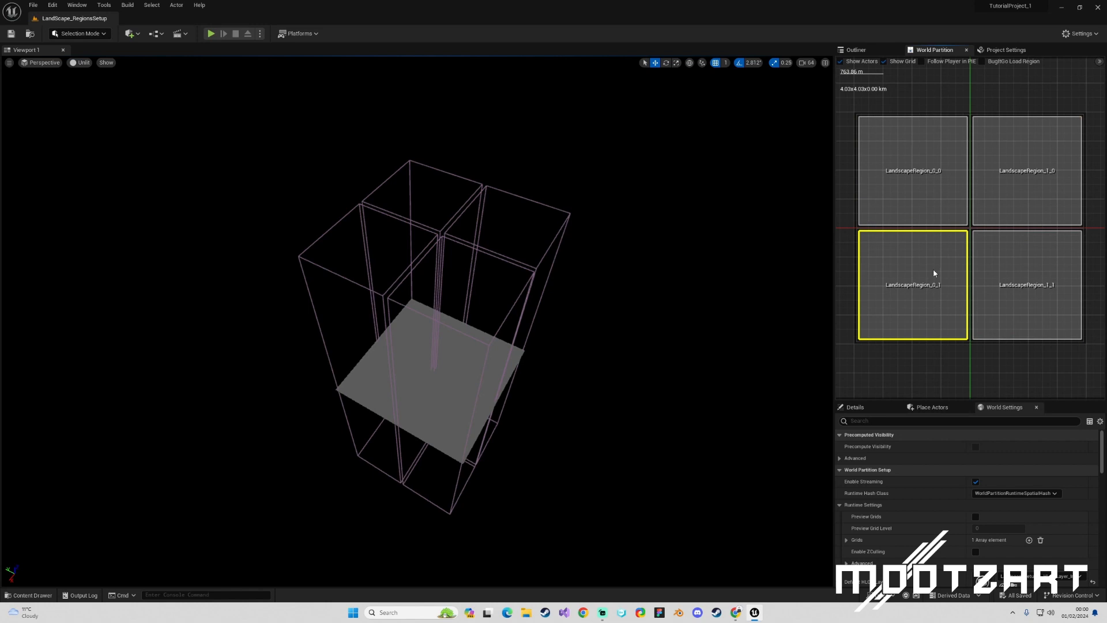
pyautogui.rightClick(933, 257)
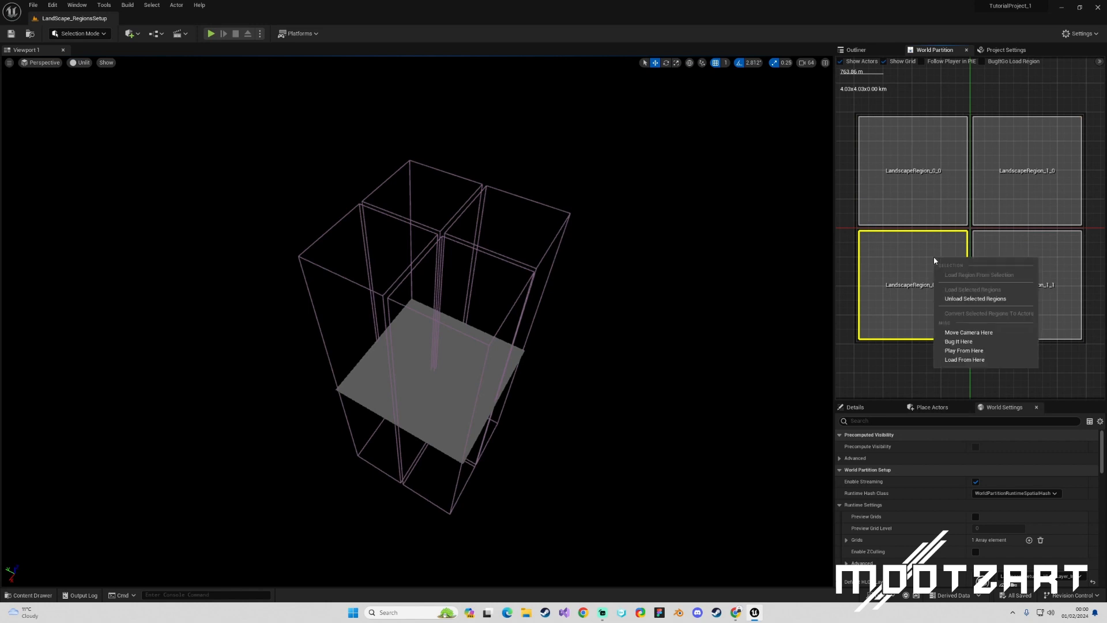
pyautogui.click(957, 300)
pyautogui.rightClick(956, 302)
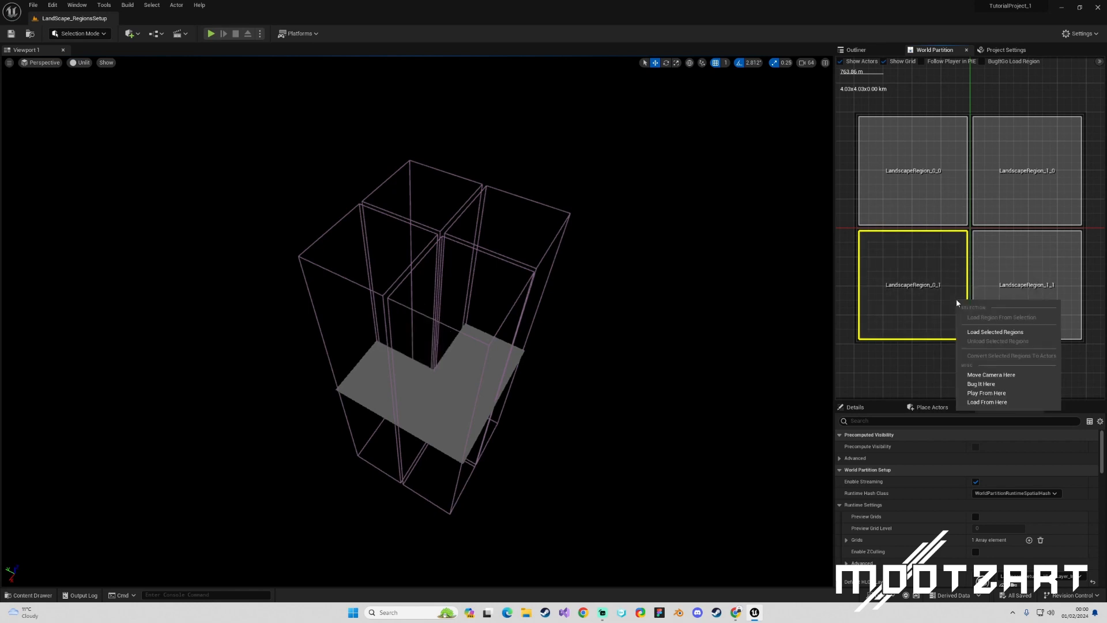
pyautogui.click(977, 333)
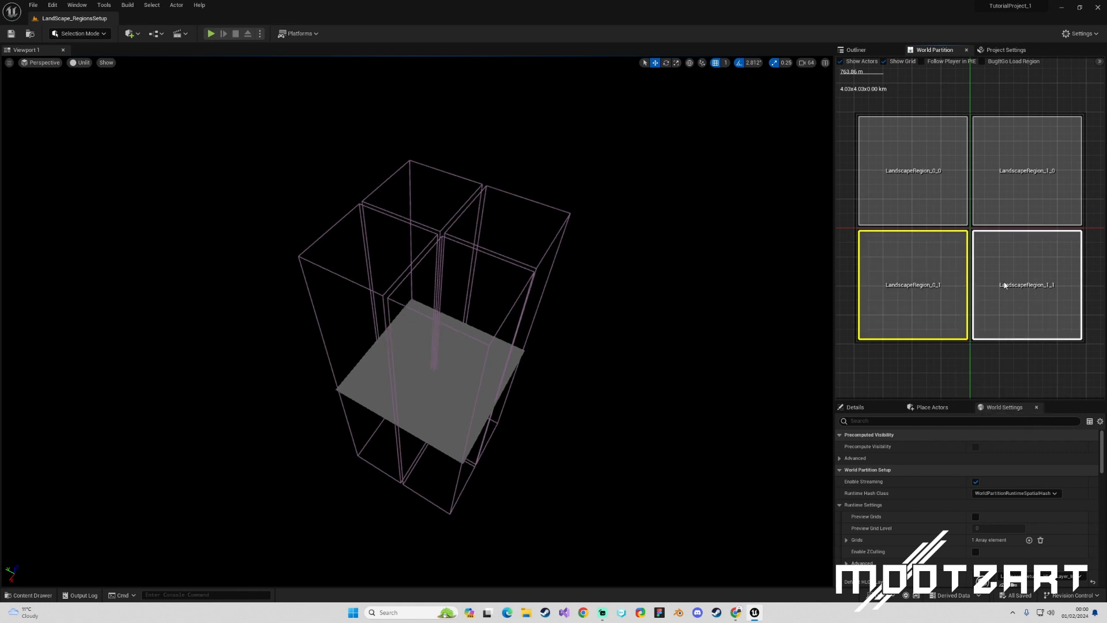
# Unload all four landscape regions together, load them again, and clear the selection.
pyautogui.moveTo(939, 205); pyautogui.dragTo(995, 263)
pyautogui.rightClick(998, 257)
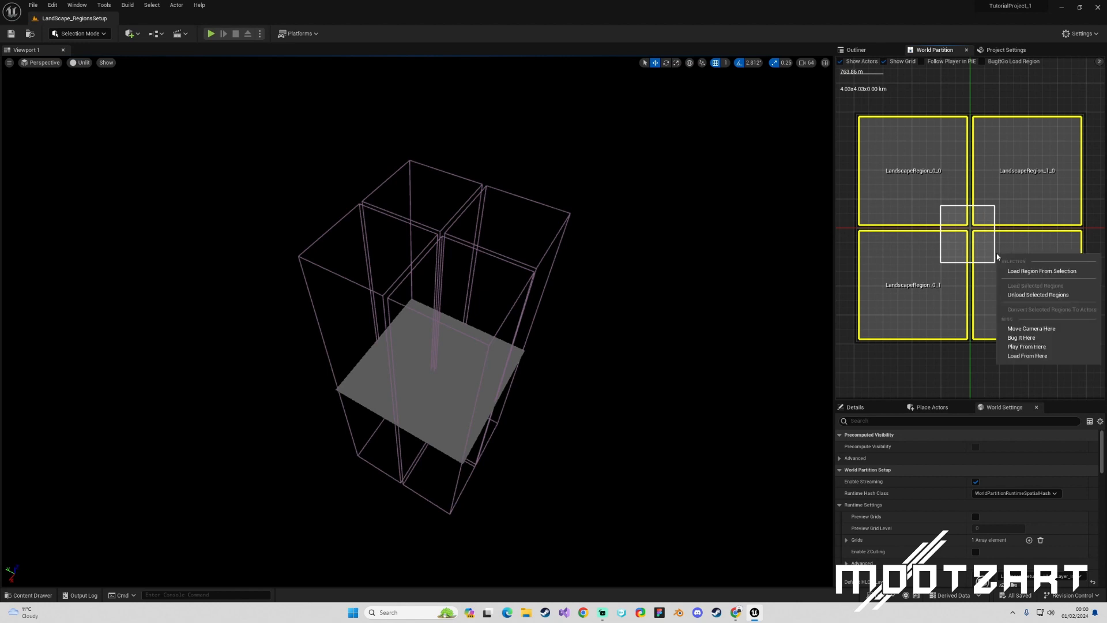
pyautogui.click(1016, 295)
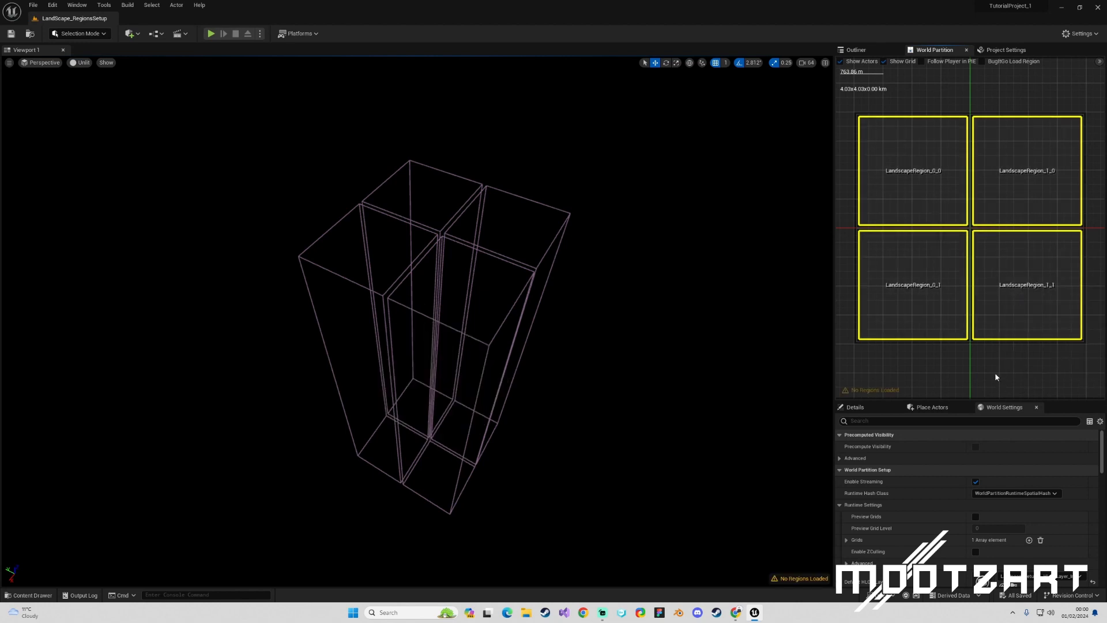
pyautogui.rightClick(953, 210)
pyautogui.click(980, 244)
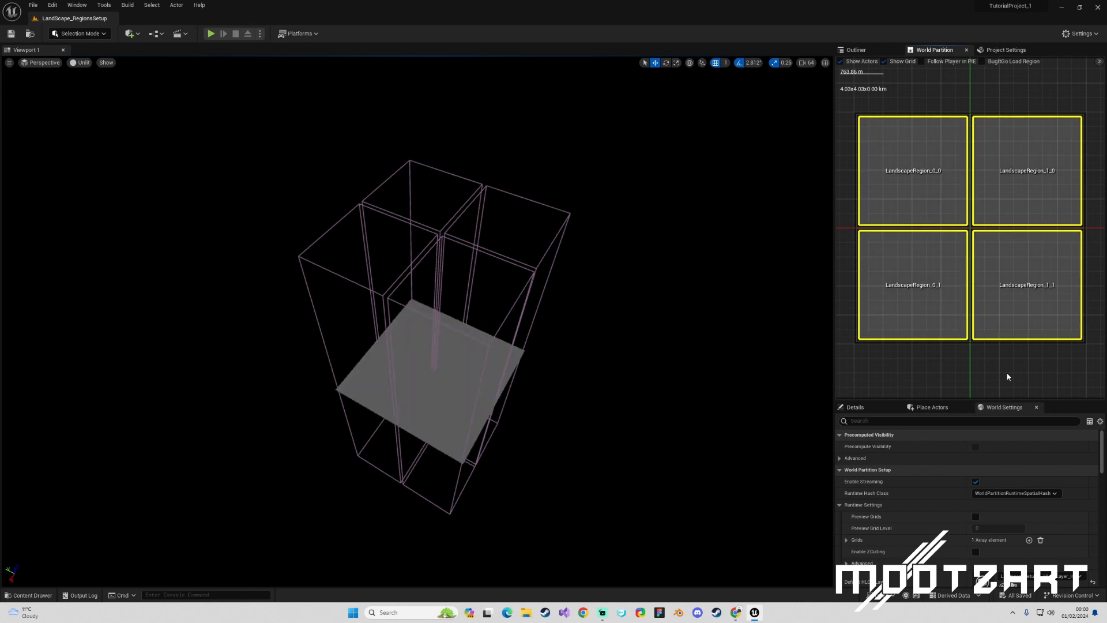
pyautogui.click(1003, 371)
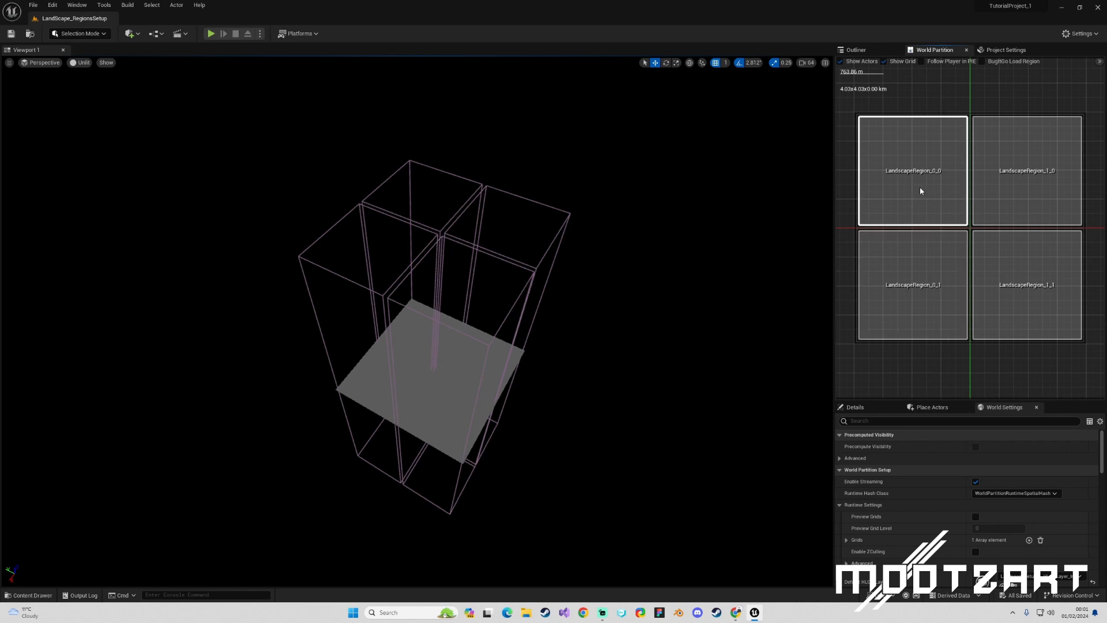
# Review the region loading options for all four regions together and for LandscapeRegion_0_1 alone, and clear the selection.
pyautogui.moveTo(923, 192); pyautogui.dragTo(1005, 269)
pyautogui.rightClick(990, 240)
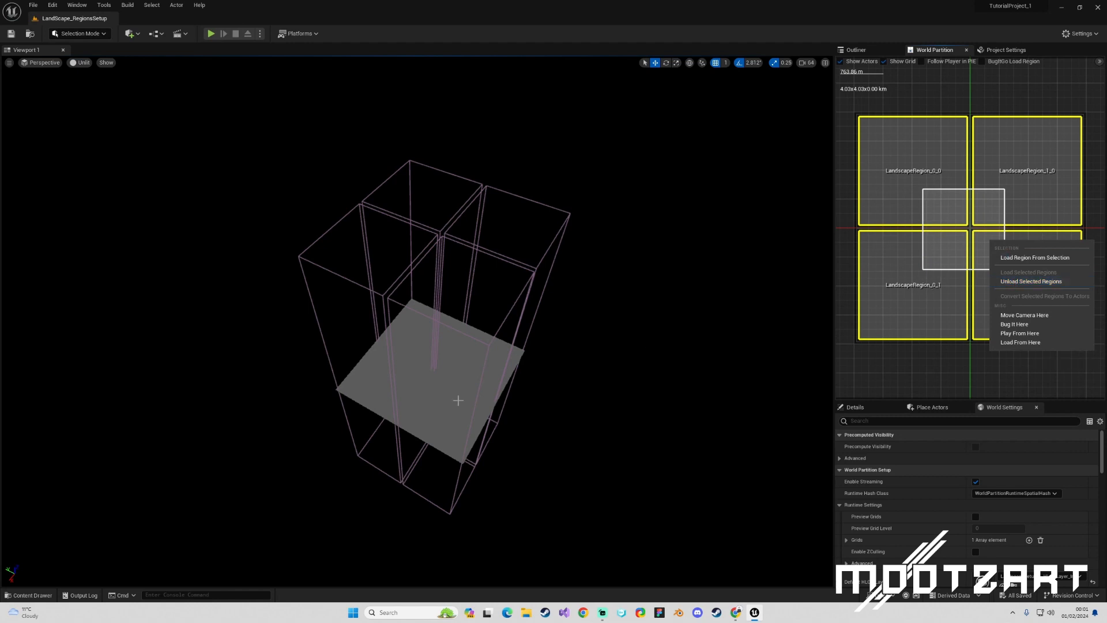
pyautogui.click(1004, 285)
pyautogui.click(923, 303)
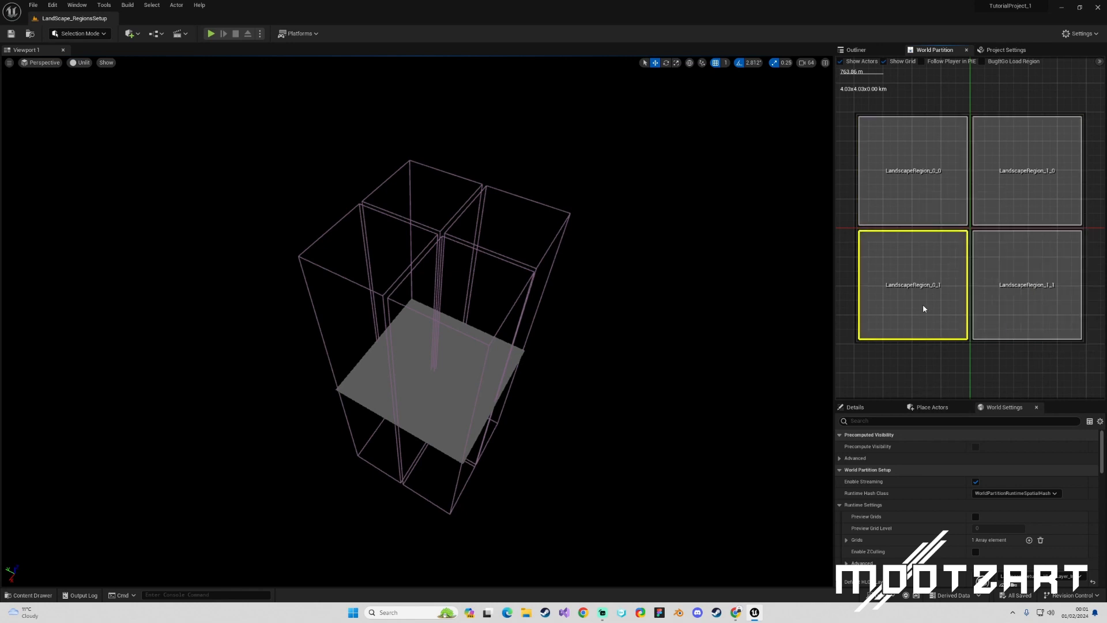
pyautogui.rightClick(923, 303)
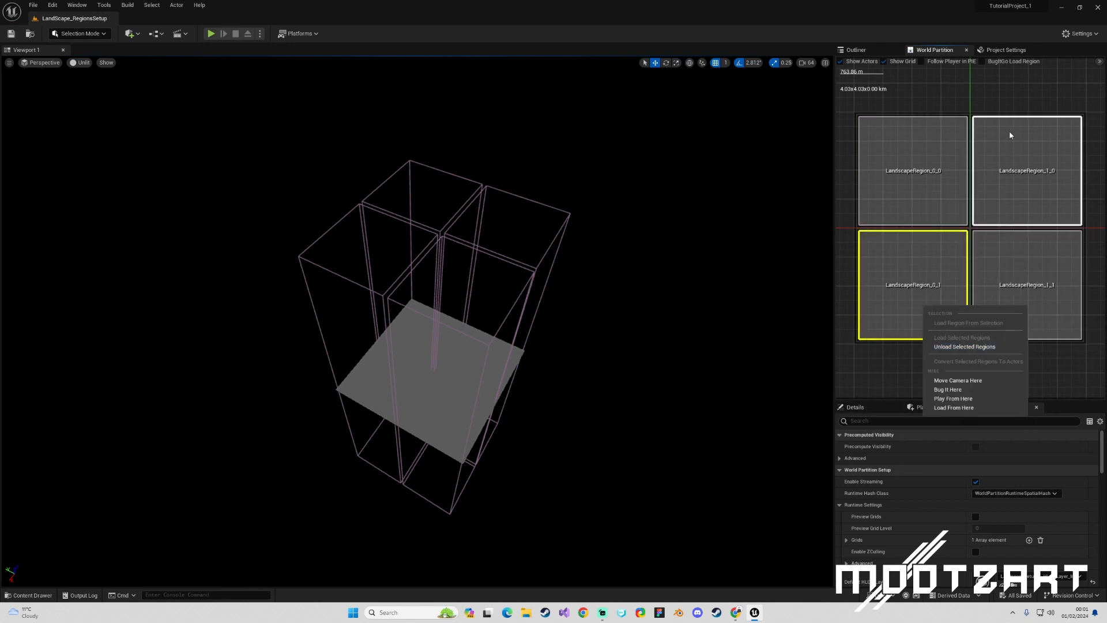
pyautogui.click(885, 378)
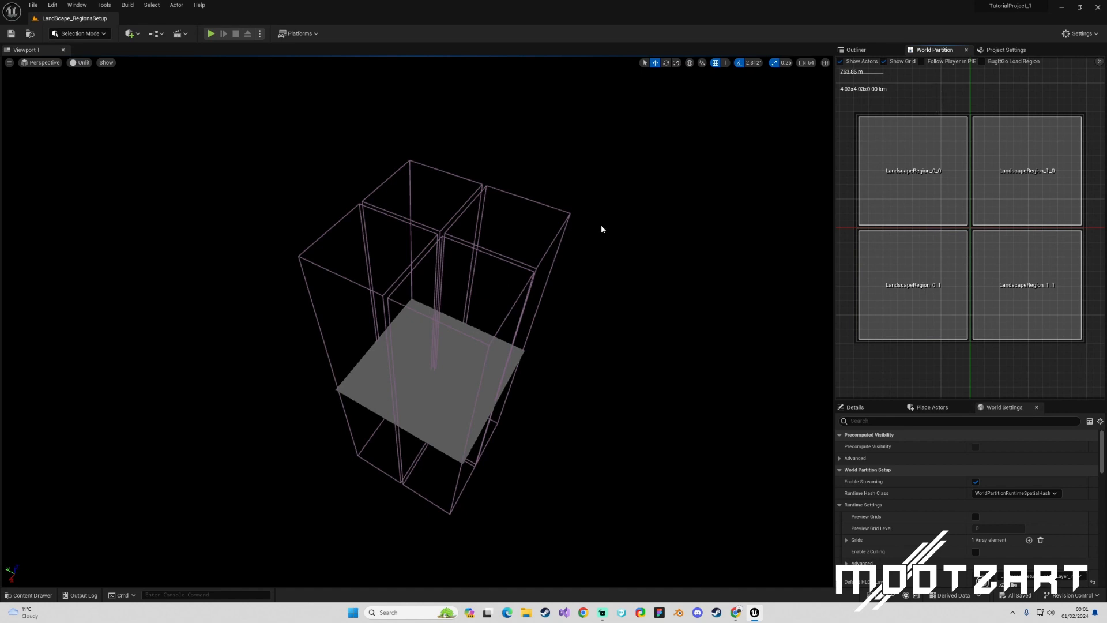
# Examine the region volumes from another angle and select the parent Landscape actor in the Outliner.
pyautogui.moveTo(644, 287); pyautogui.dragTo(639, 285, button='middle')
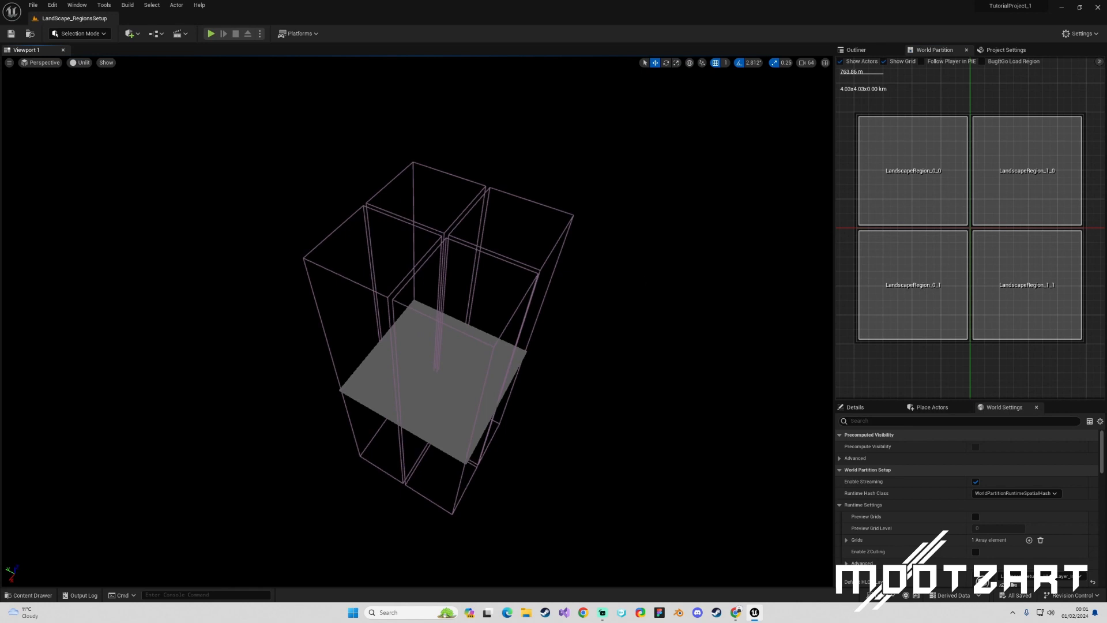
pyautogui.moveTo(640, 285); pyautogui.dragTo(710, 303, button='right')
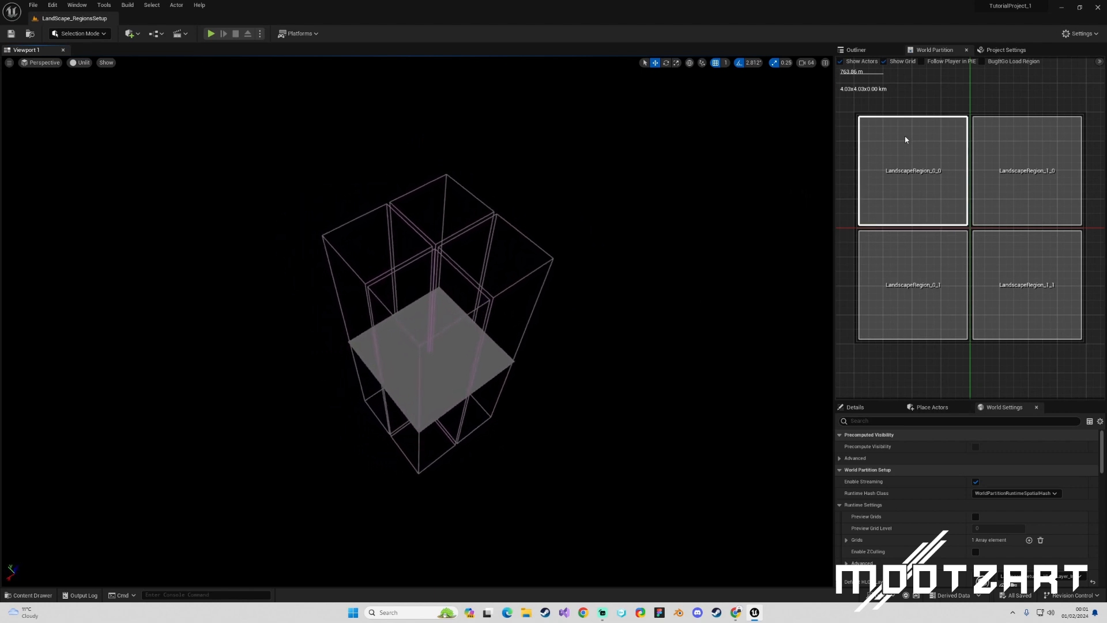
pyautogui.click(859, 50)
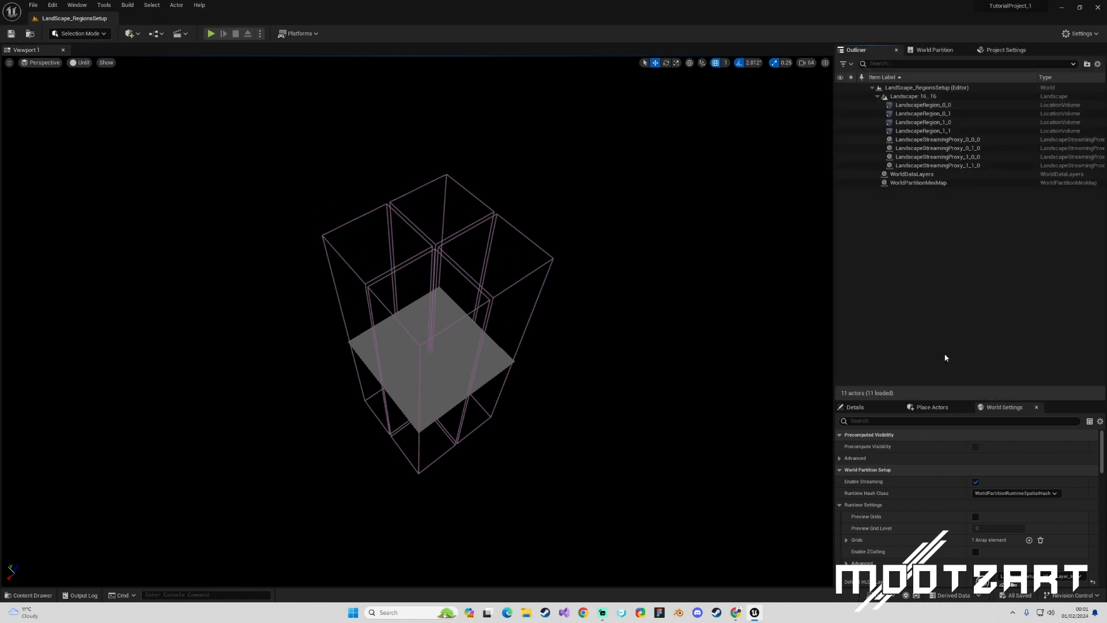
pyautogui.click(931, 97)
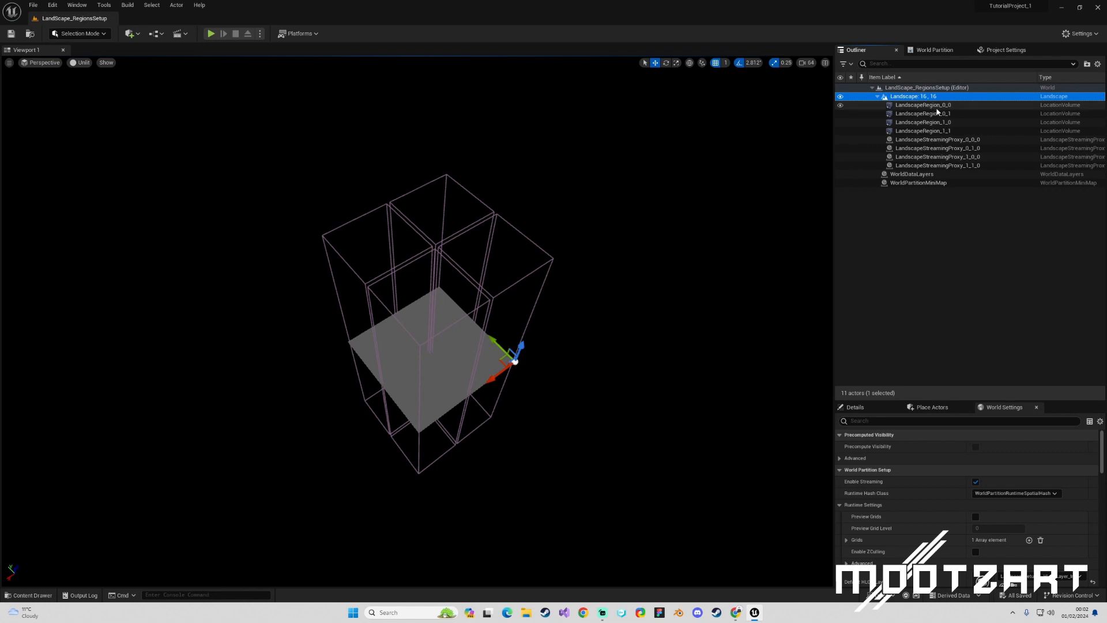
# Switch to Landscape mode and start setting up a new landscape.
pyautogui.click(84, 34)
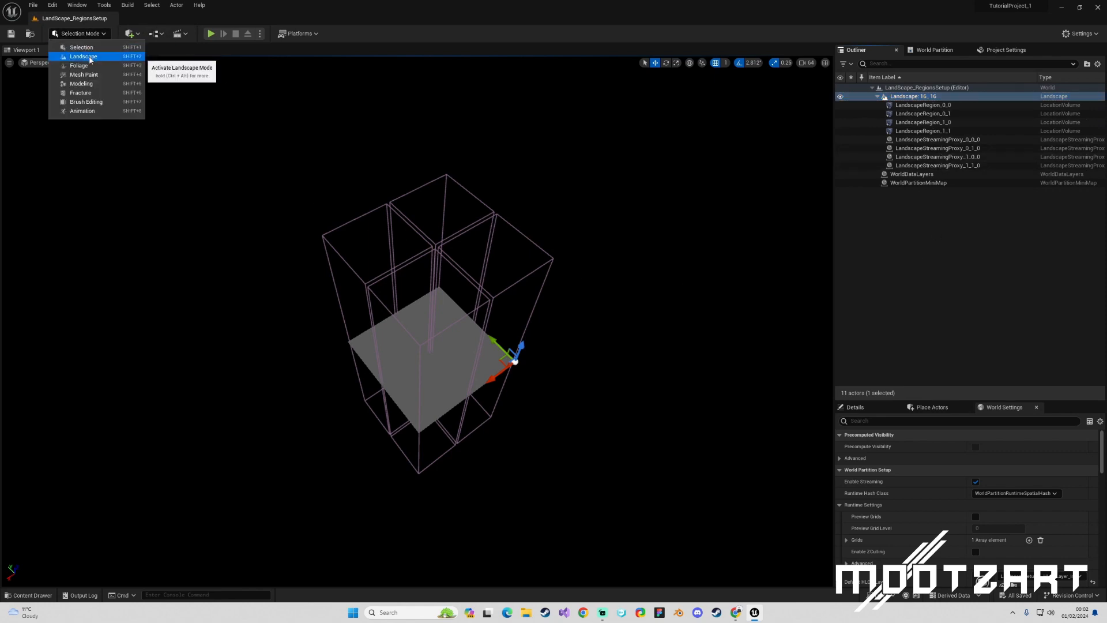
pyautogui.click(84, 57)
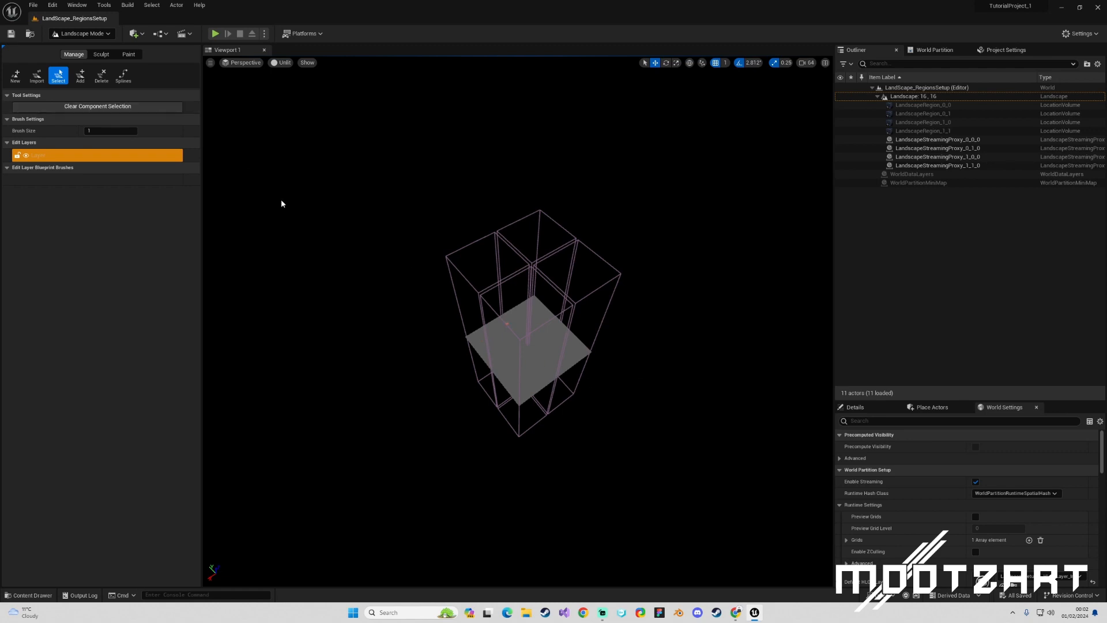
pyautogui.click(15, 75)
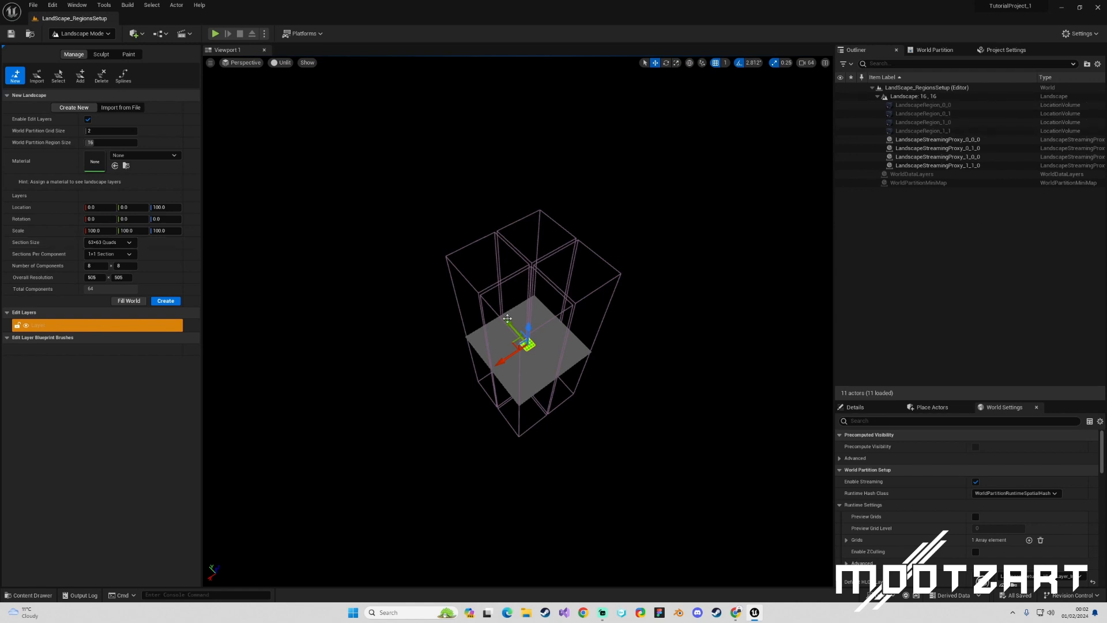
# Set the new landscape to 2×2 sections per component and 32 × 32 components.
pyautogui.click(109, 254)
pyautogui.click(108, 277)
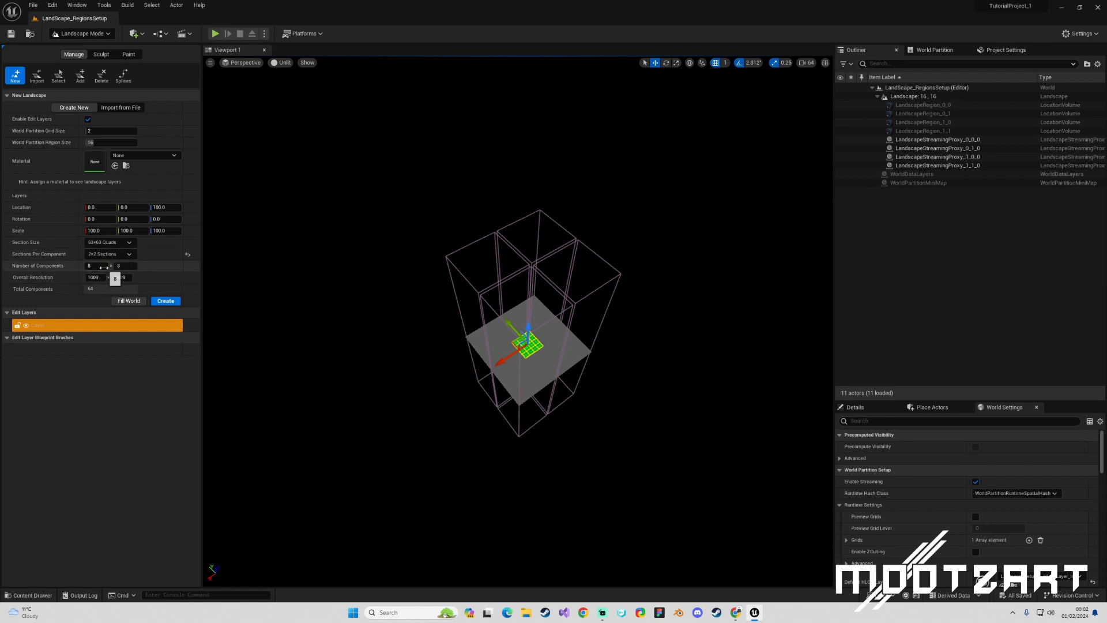
pyautogui.click(104, 266)
pyautogui.write('23')
pyautogui.press('Tab')
pyautogui.write('32')
pyautogui.press('Return')
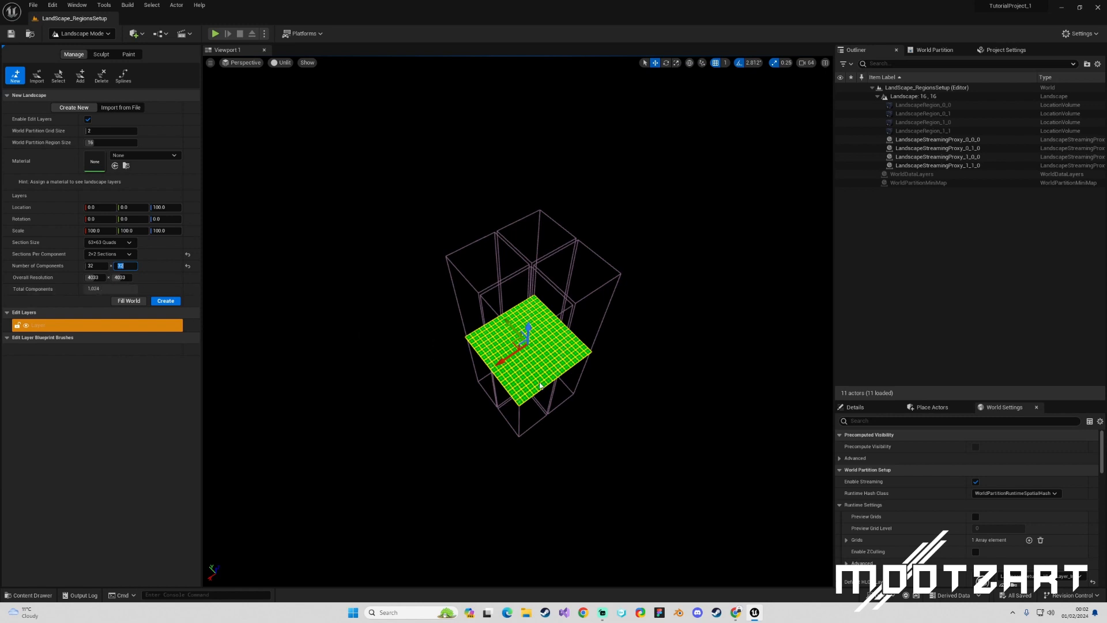
# Set the World Partition Grid Size to 16 and compare the landscape preview with the region volumes.
pyautogui.press('a')
pyautogui.moveTo(540, 385); pyautogui.dragTo(698, 369, button='right')
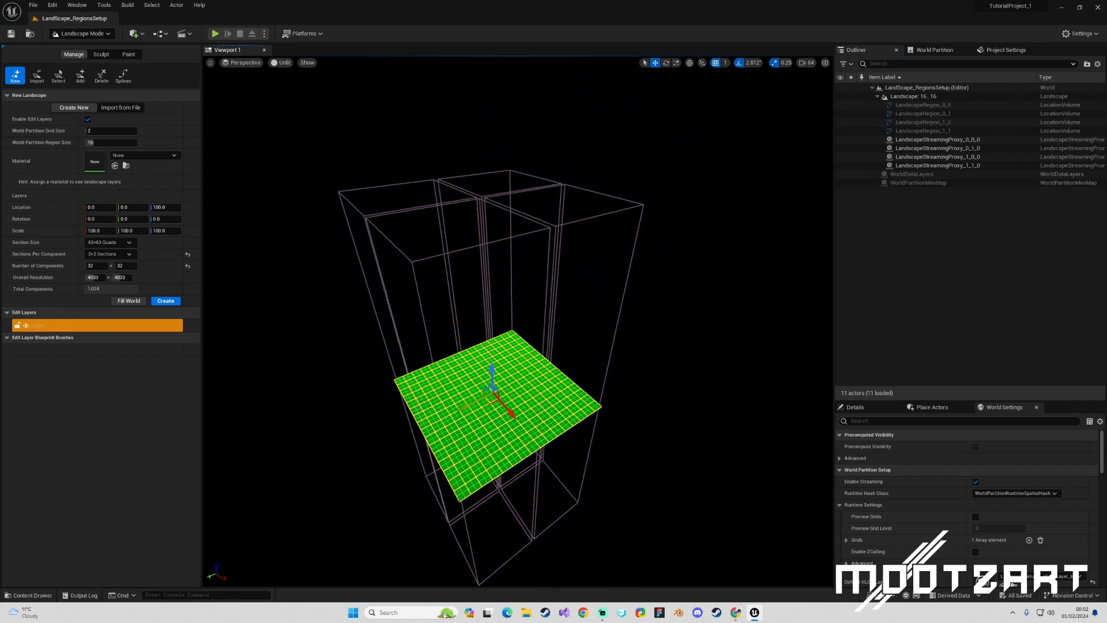
pyautogui.moveTo(276, 243); pyautogui.dragTo(226, 237, button='right')
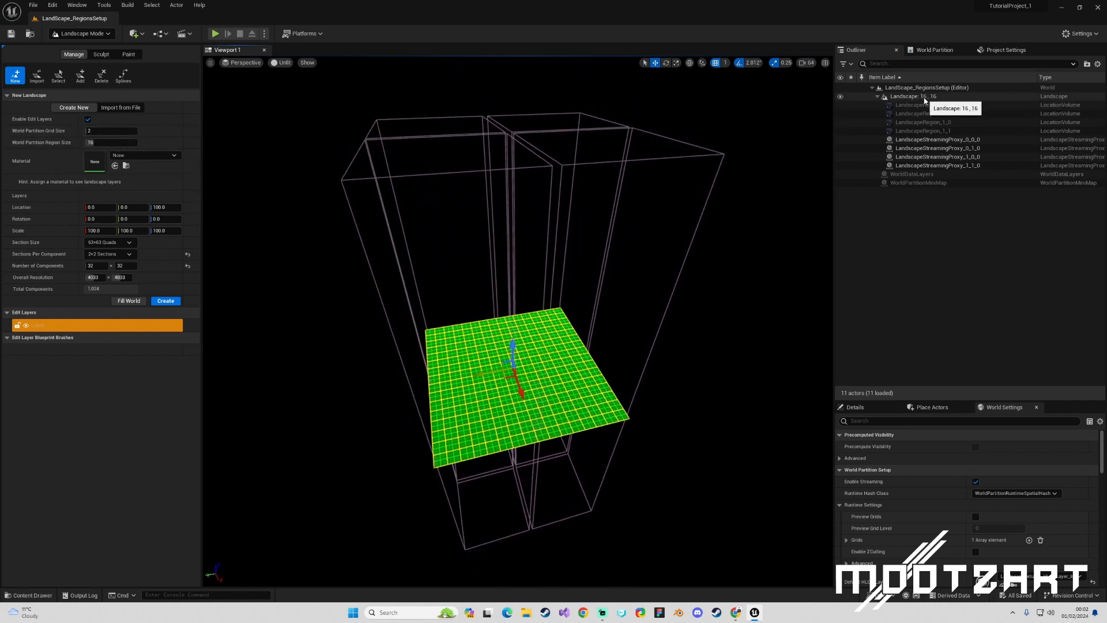
pyautogui.click(109, 131)
pyautogui.write('16')
pyautogui.press('Return')
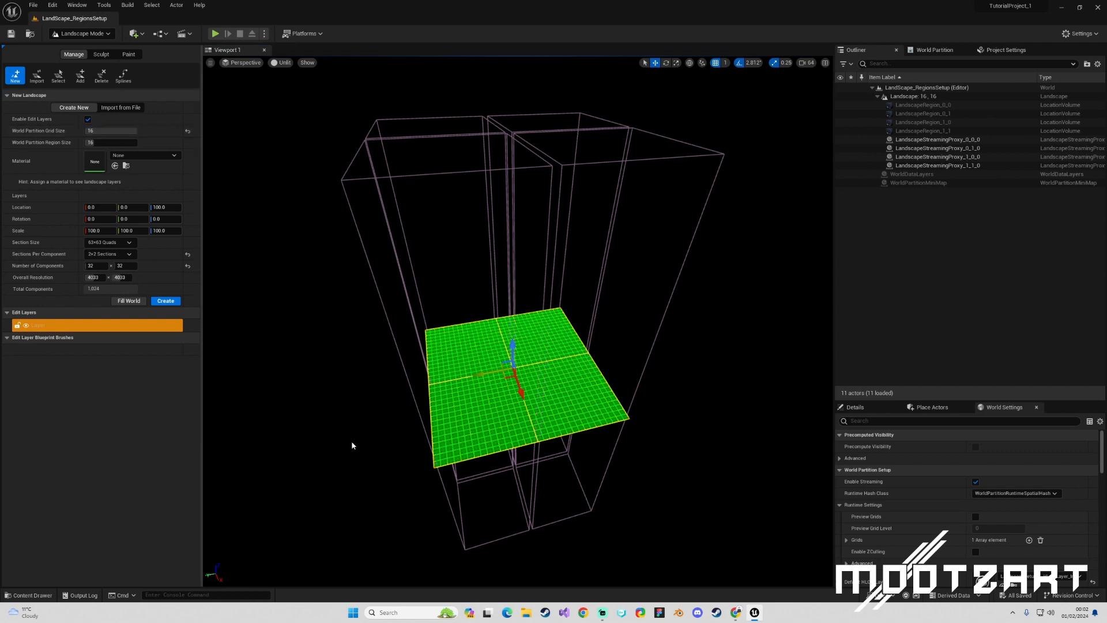
pyautogui.moveTo(351, 446); pyautogui.dragTo(237, 155, button='right')
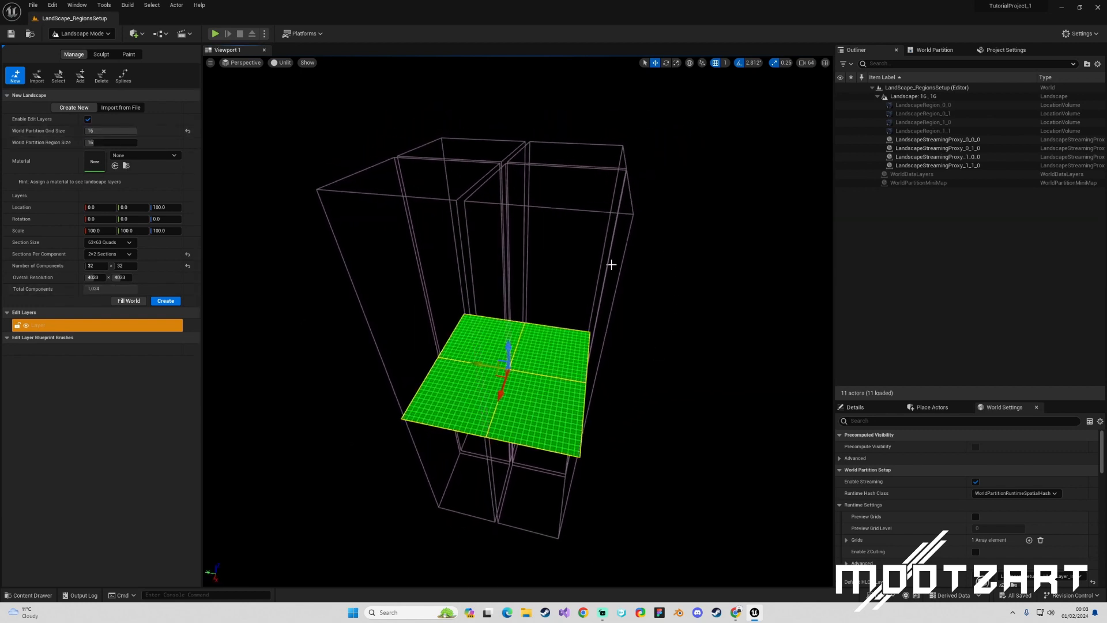
pyautogui.moveTo(652, 431)
pyautogui.keyDown('alt'); pyautogui.mouseDown()
pyautogui.moveTo(663, 434)
pyautogui.moveTo(652, 432)
pyautogui.mouseUp(); pyautogui.keyUp('alt')
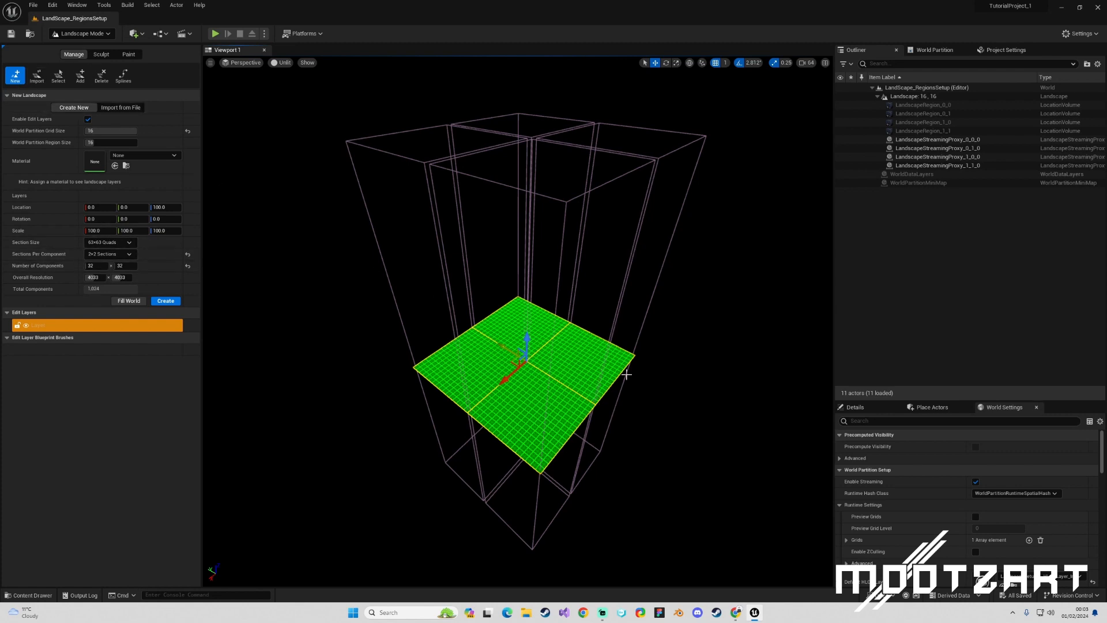
# Compare the preview's grid cells with the streaming proxies 0_1_0, 1_0_0 and 1_1_0 by selecting them in turn, and clear the selection.
pyautogui.click(914, 148)
pyautogui.click(915, 157)
pyautogui.click(915, 165)
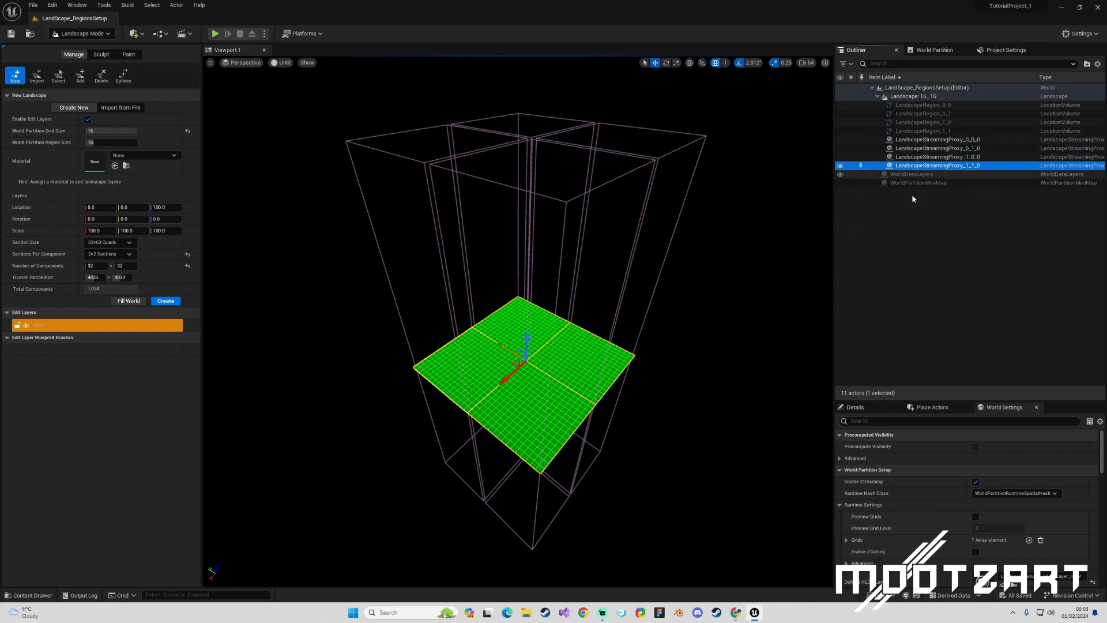
pyautogui.click(912, 194)
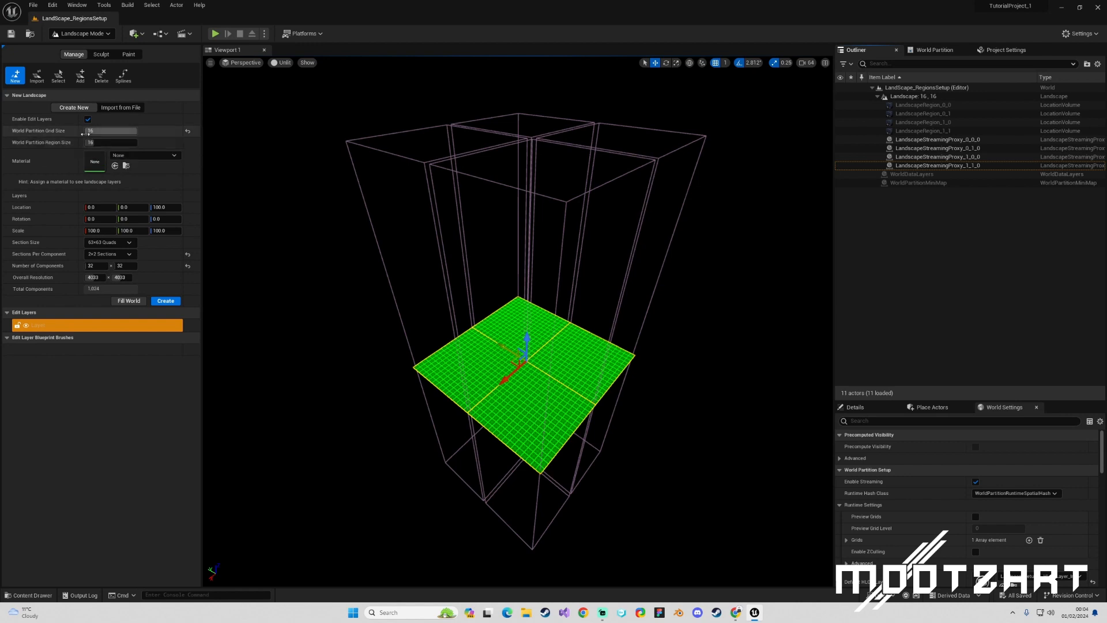
# Switch to Selection mode and pick the landscape's quarters one after another in the viewport to identify their streaming proxies.
pyautogui.moveTo(503, 325)
pyautogui.mouseDown(button='right')
pyautogui.moveTo(562, 327)
pyautogui.moveTo(507, 321)
pyautogui.mouseUp(button='right')
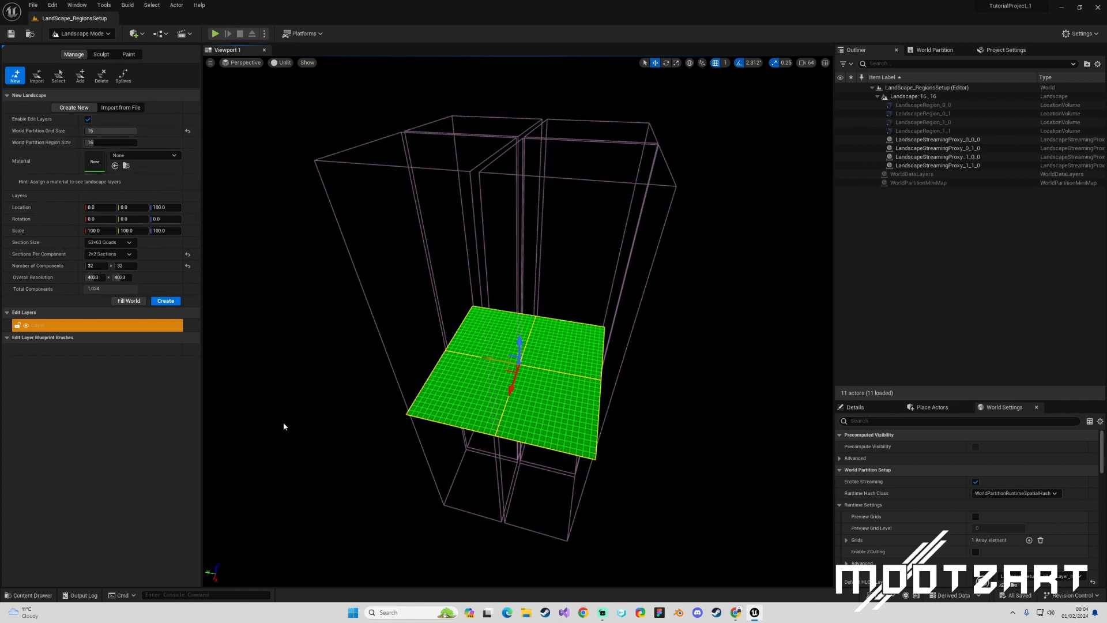
pyautogui.click(87, 34)
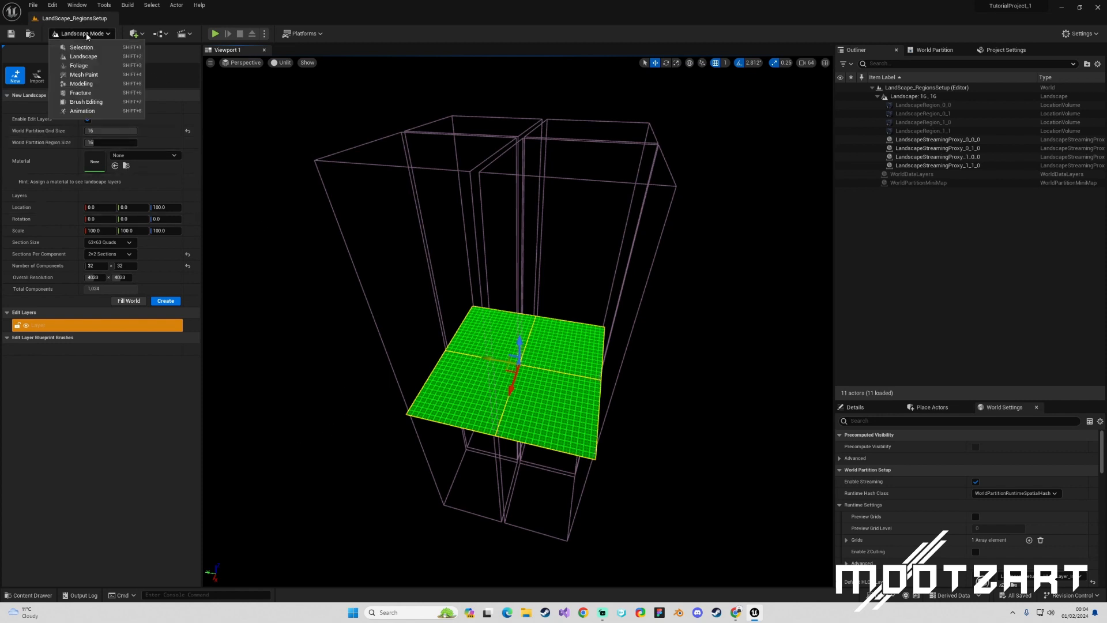
pyautogui.click(90, 48)
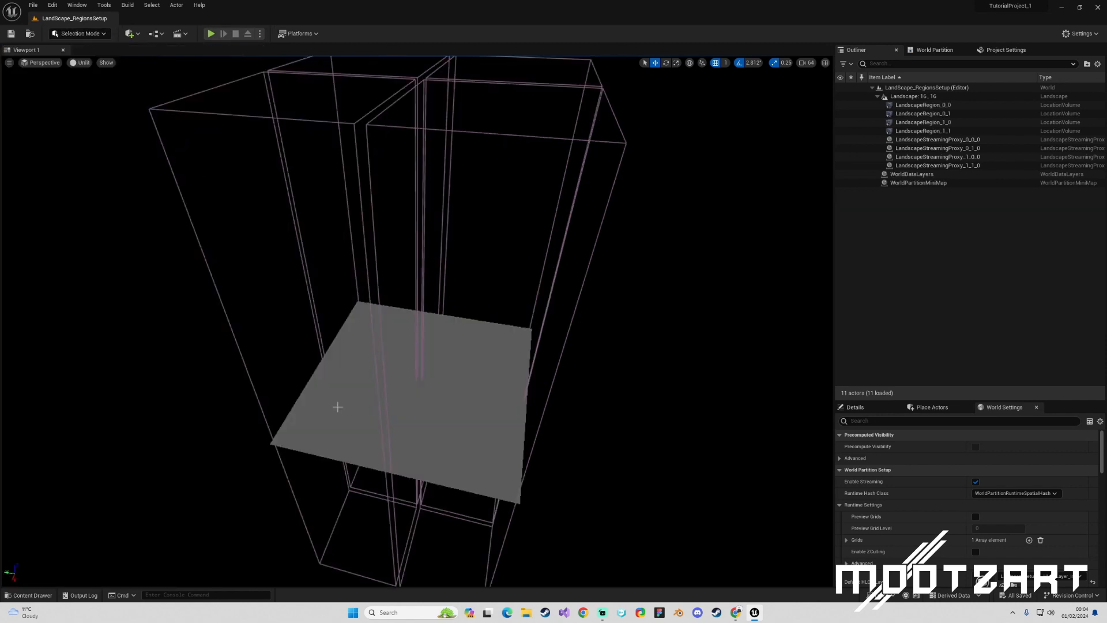
pyautogui.click(343, 375)
pyautogui.click(354, 340)
pyautogui.click(470, 345)
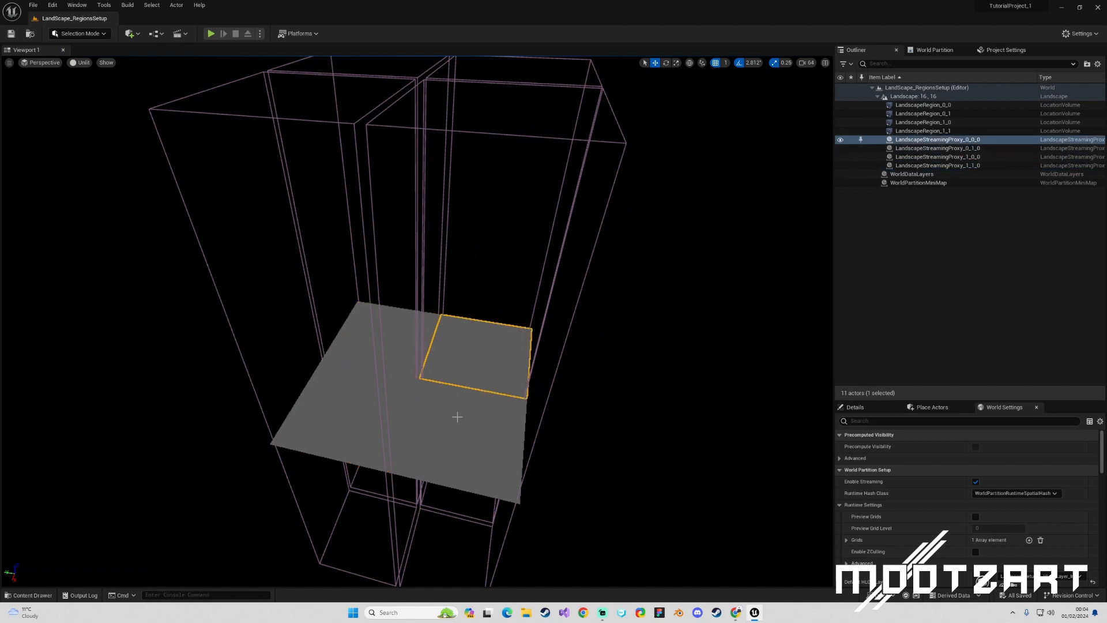
pyautogui.click(457, 417)
# Select streaming proxies 0_0_0, 0_1_0, 1_0_0 and 1_1_0 in turn to see which landscape quarter each covers.
pyautogui.click(911, 142)
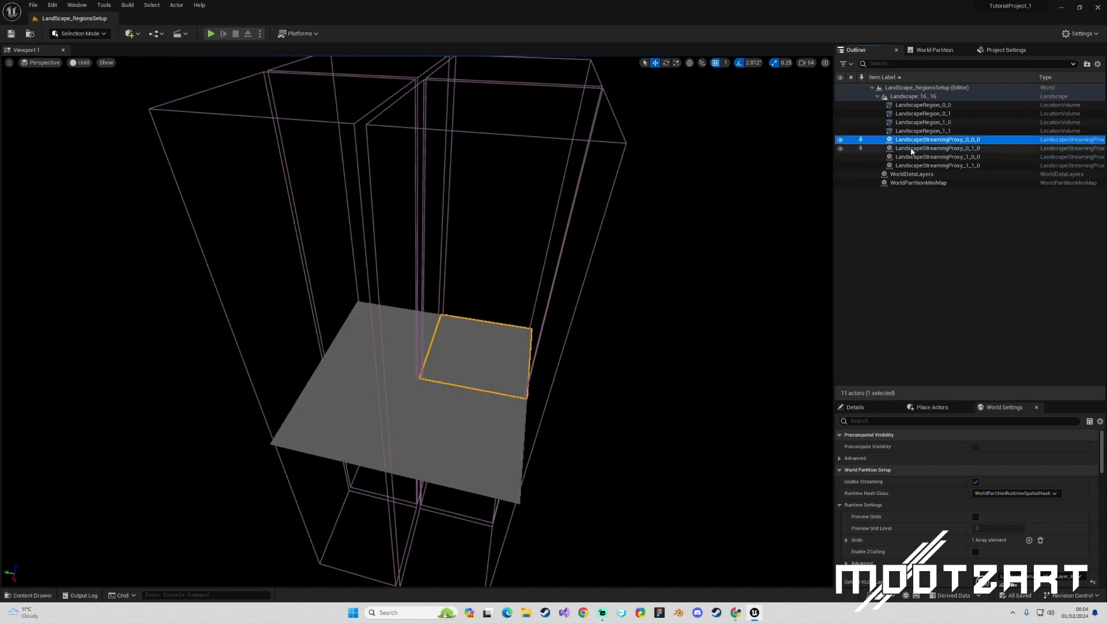
pyautogui.click(910, 150)
pyautogui.click(915, 156)
pyautogui.click(915, 165)
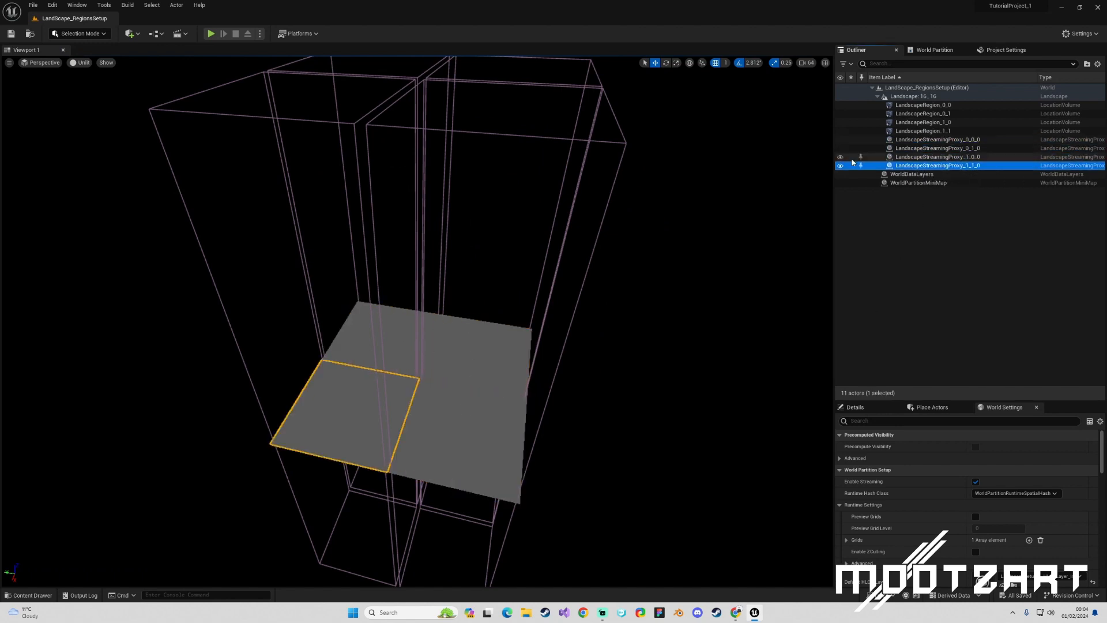
# Widen the Outliner and check streaming proxies 0_1_0, 1_0_0 and 1_1_0 by selecting each one again.
pyautogui.moveTo(833, 151); pyautogui.dragTo(805, 151)
pyautogui.click(912, 148)
pyautogui.click(914, 157)
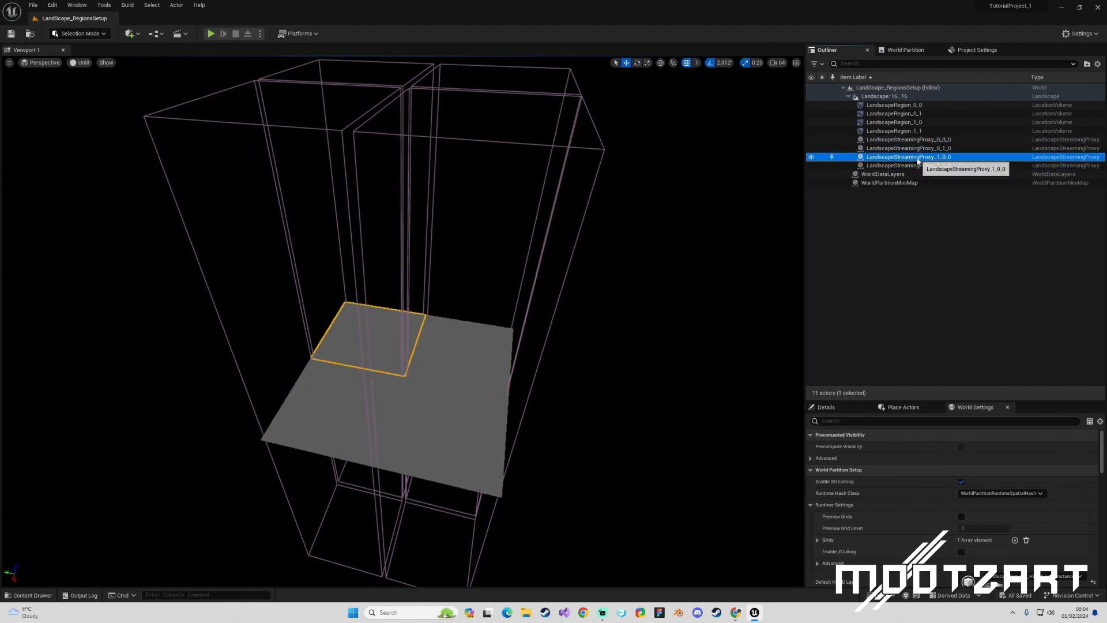
pyautogui.click(916, 165)
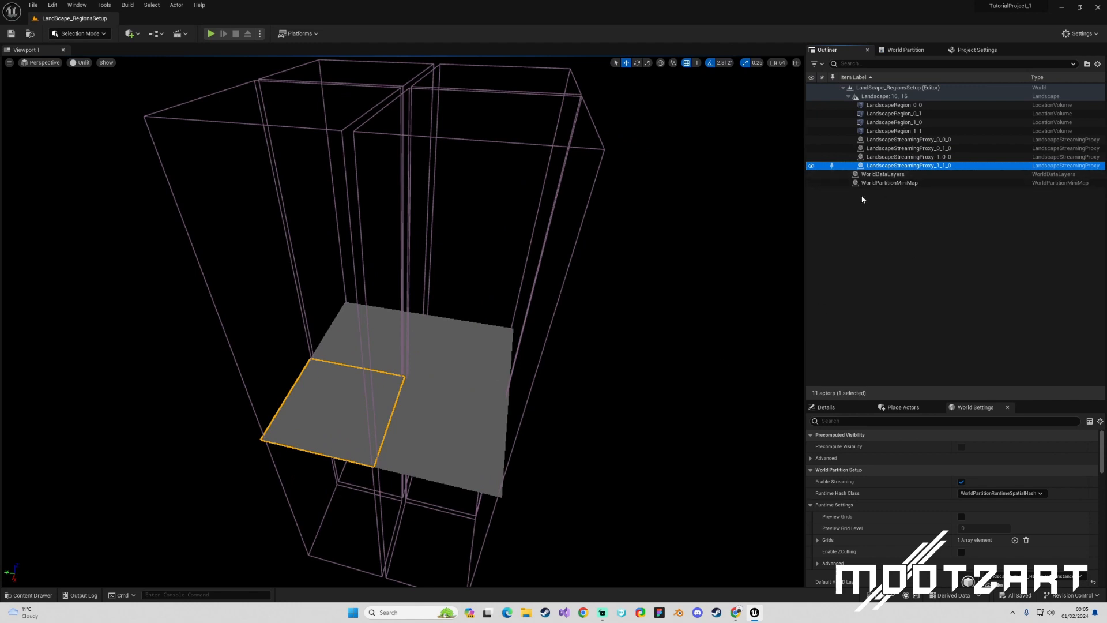
# Go through the streaming proxies in both directions, ending with LandscapeStreamingProxy_0_0_0 selected.
pyautogui.click(878, 141)
pyautogui.click(884, 149)
pyautogui.click(891, 157)
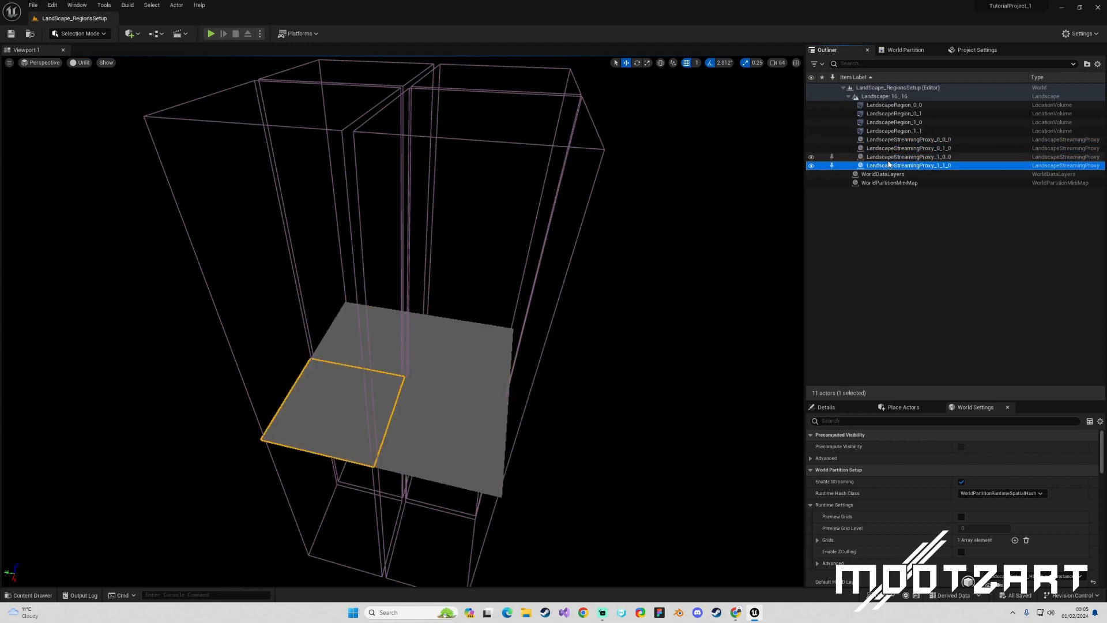
pyautogui.click(893, 149)
pyautogui.click(895, 140)
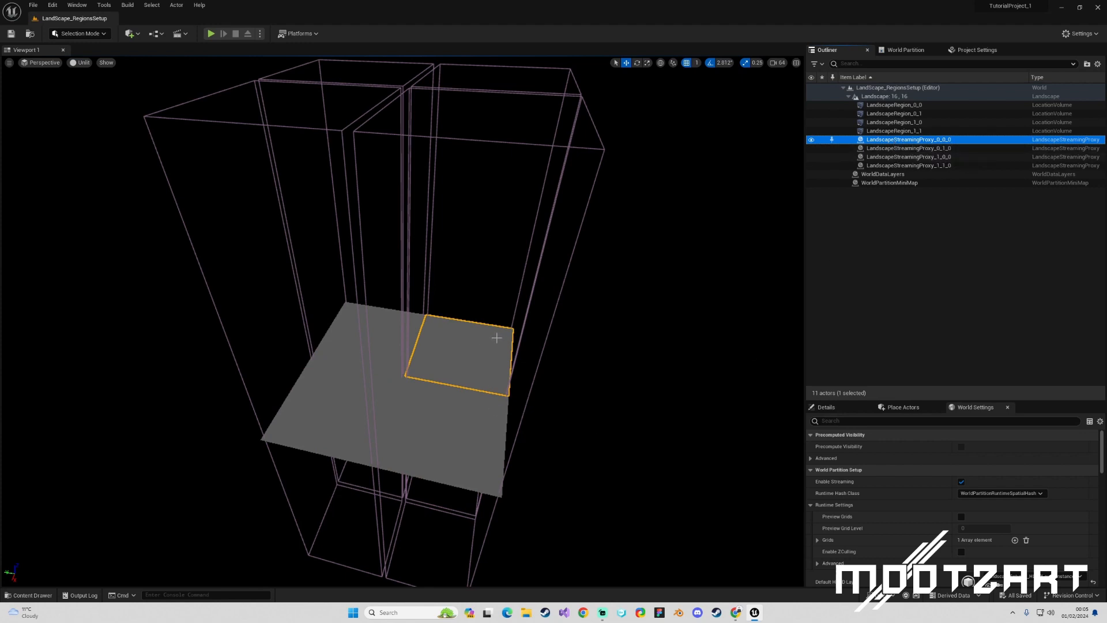
# Return to Landscape mode and show the settings for creating a new landscape.
pyautogui.click(79, 33)
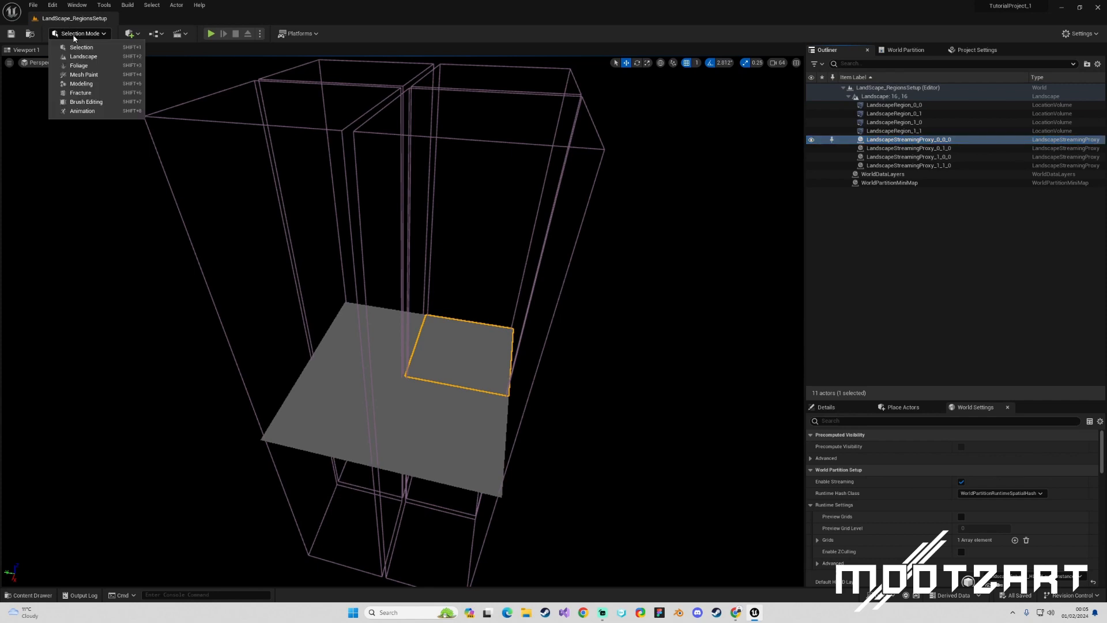
pyautogui.click(79, 57)
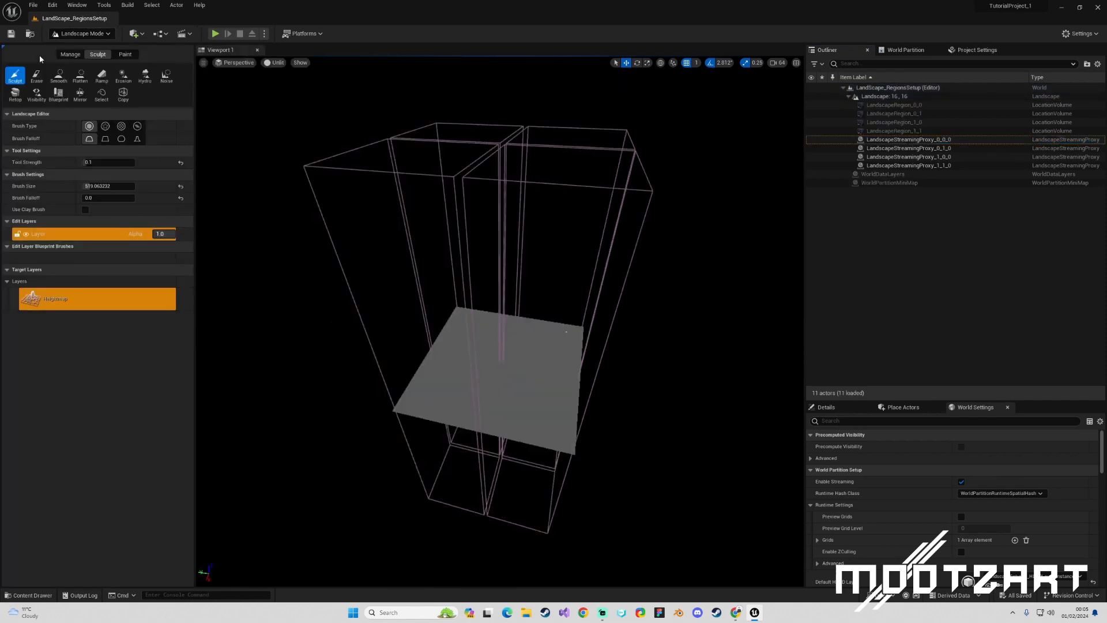
pyautogui.click(69, 54)
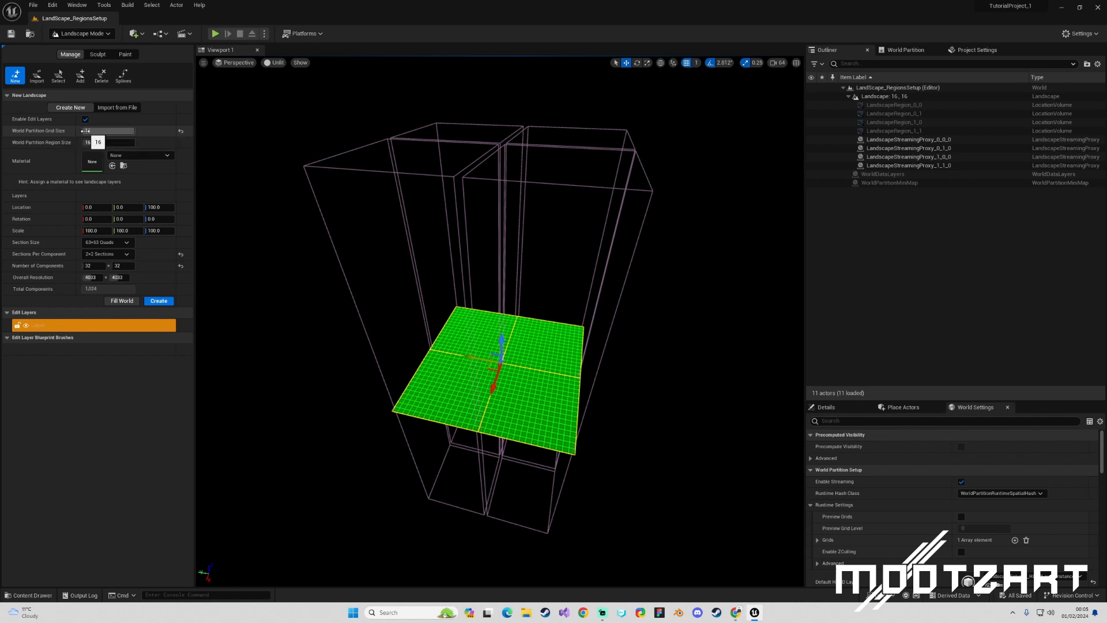
# Examine the preview's individual components and sections up close, and how they fill the World Partition grid cells.
pyautogui.moveTo(431, 356); pyautogui.dragTo(392, 374, button='right')
pyautogui.moveTo(519, 331); pyautogui.dragTo(556, 350, button='right')
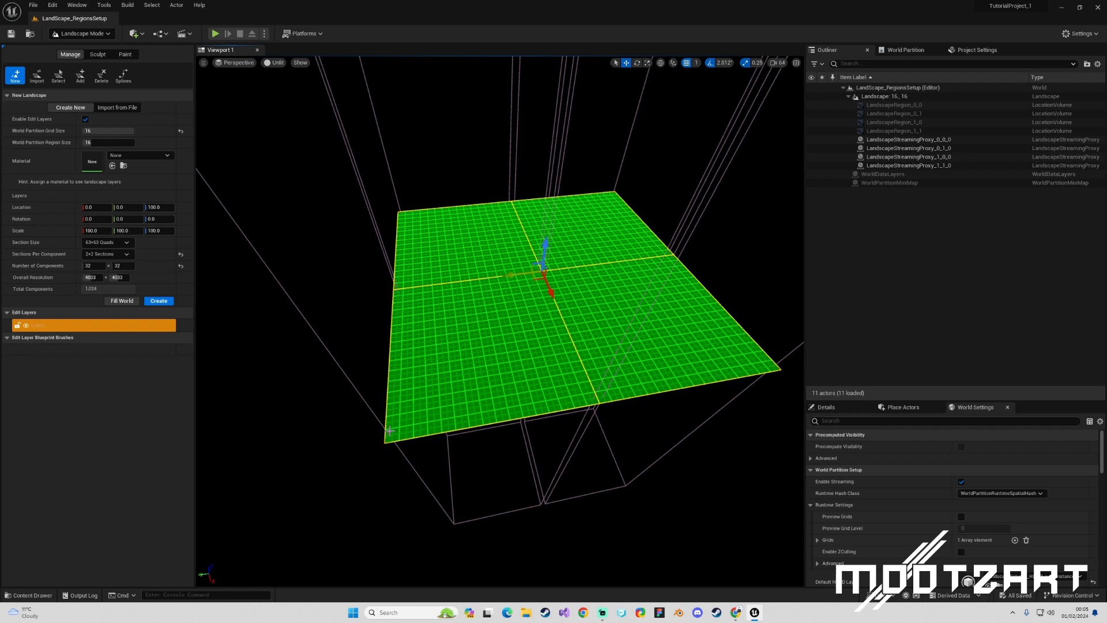
pyautogui.keyDown('alt'); pyautogui.moveTo(486, 427); pyautogui.dragTo(454, 319); pyautogui.keyUp('alt')
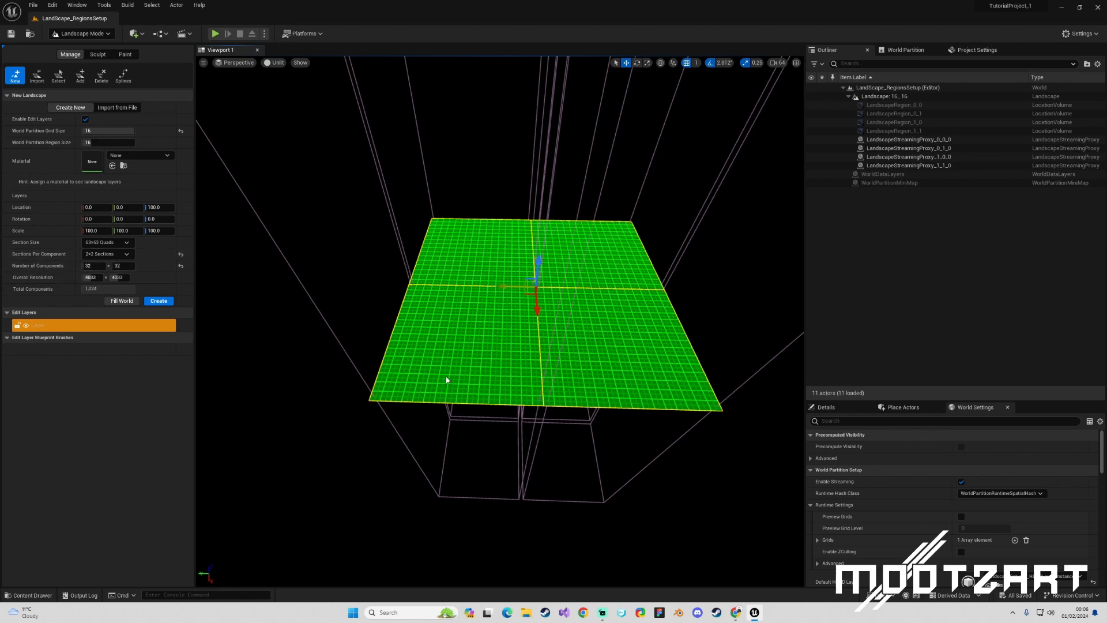
pyautogui.moveTo(448, 381); pyautogui.dragTo(425, 407, button='right')
pyautogui.press('w')
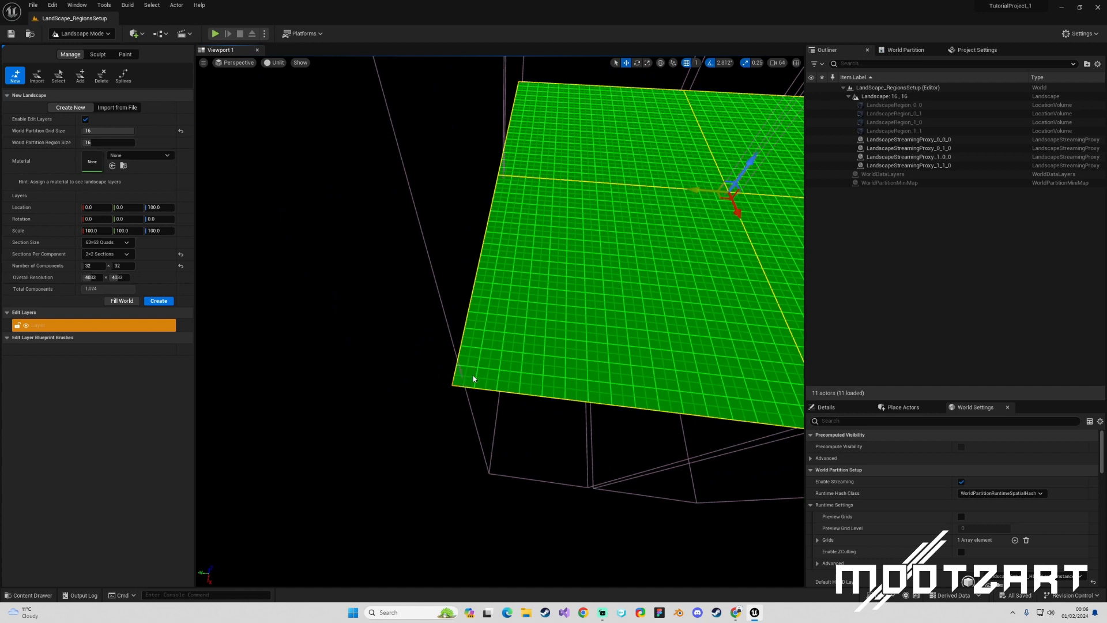
pyautogui.press('w')
pyautogui.moveTo(256, 346); pyautogui.dragTo(444, 413, button='right')
pyautogui.press('s')
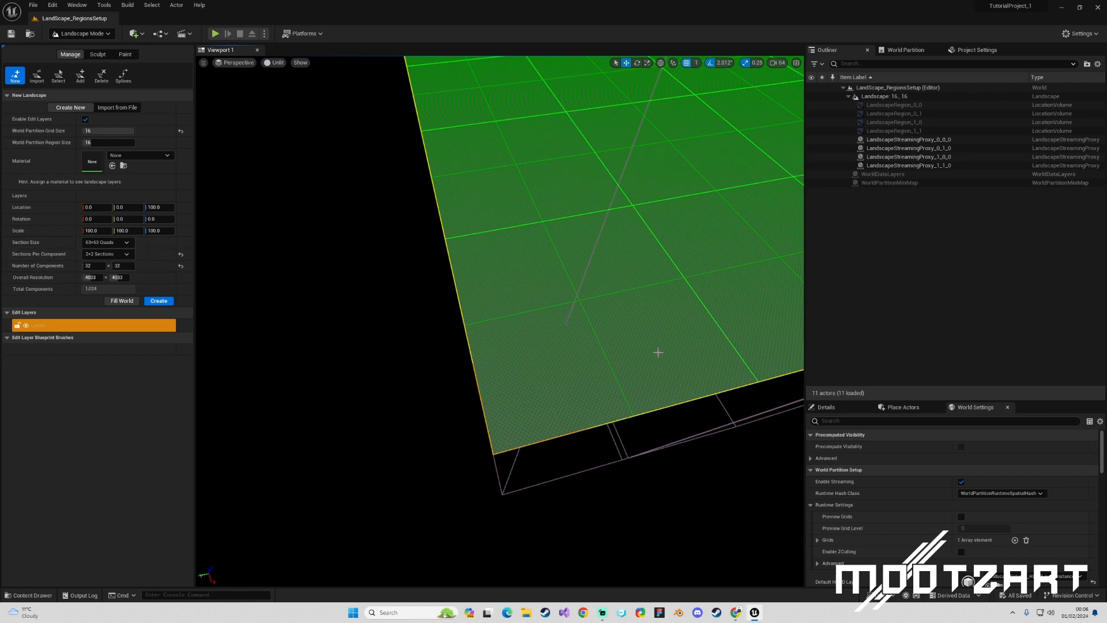
pyautogui.press('s')
pyautogui.moveTo(658, 352); pyautogui.dragTo(613, 353, button='right')
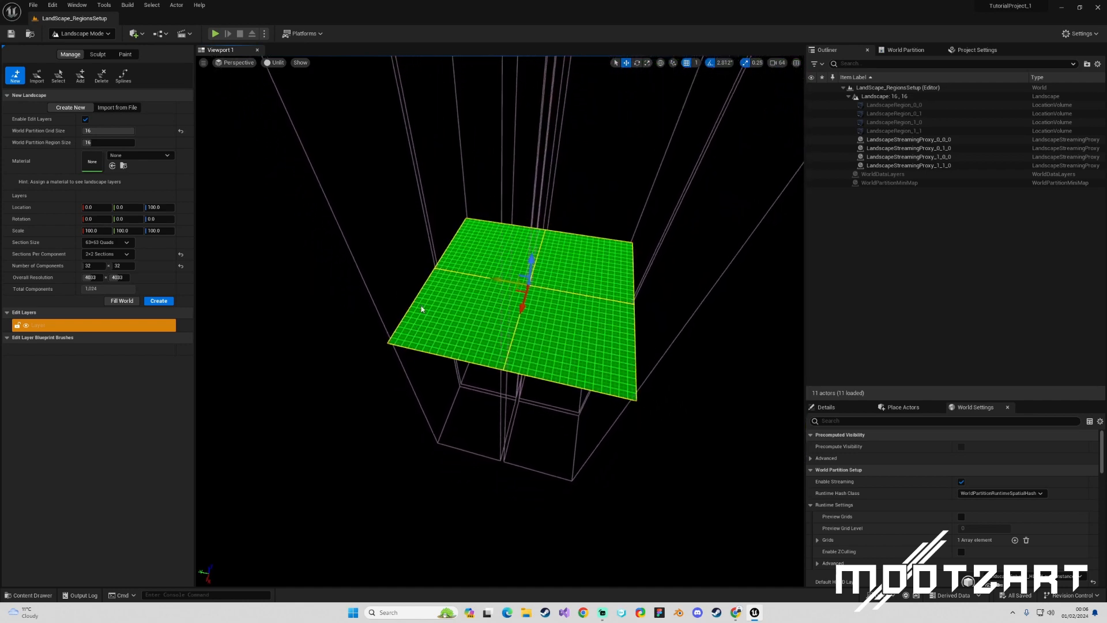
pyautogui.moveTo(467, 276); pyautogui.dragTo(462, 238, button='right')
pyautogui.press('s')
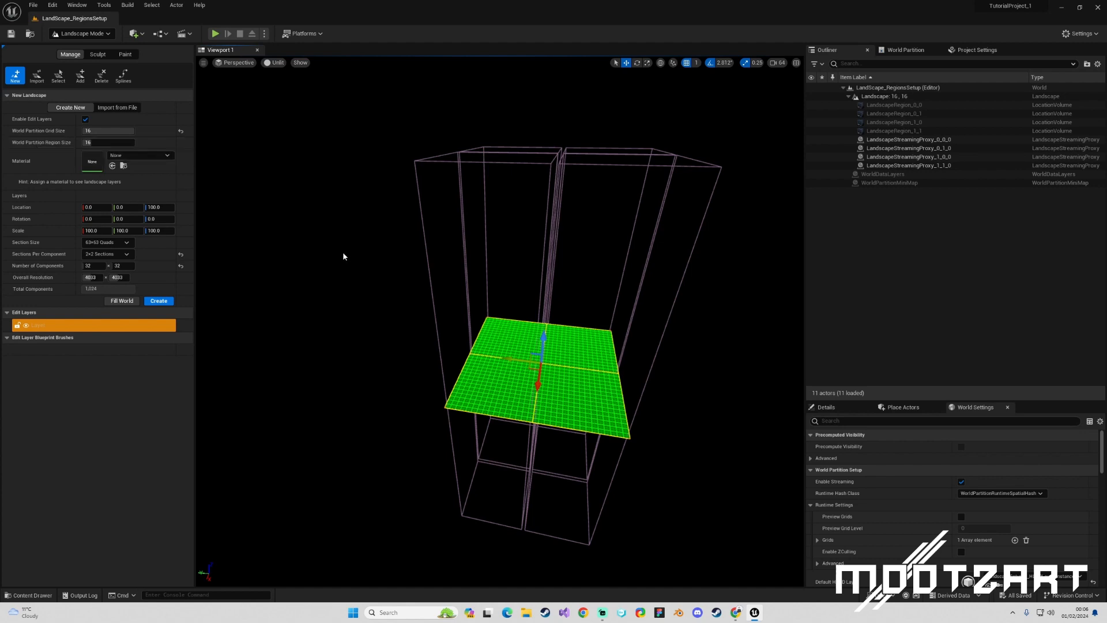
# Examine from several angles how the preview's four grid cells line up with the surrounding region volumes.
pyautogui.moveTo(343, 253)
pyautogui.mouseDown(button='right')
pyautogui.moveTo(343, 196)
pyautogui.moveTo(348, 305)
pyautogui.moveTo(341, 253)
pyautogui.mouseUp(button='right')
pyautogui.press('w')
pyautogui.press('w')
pyautogui.press('s')
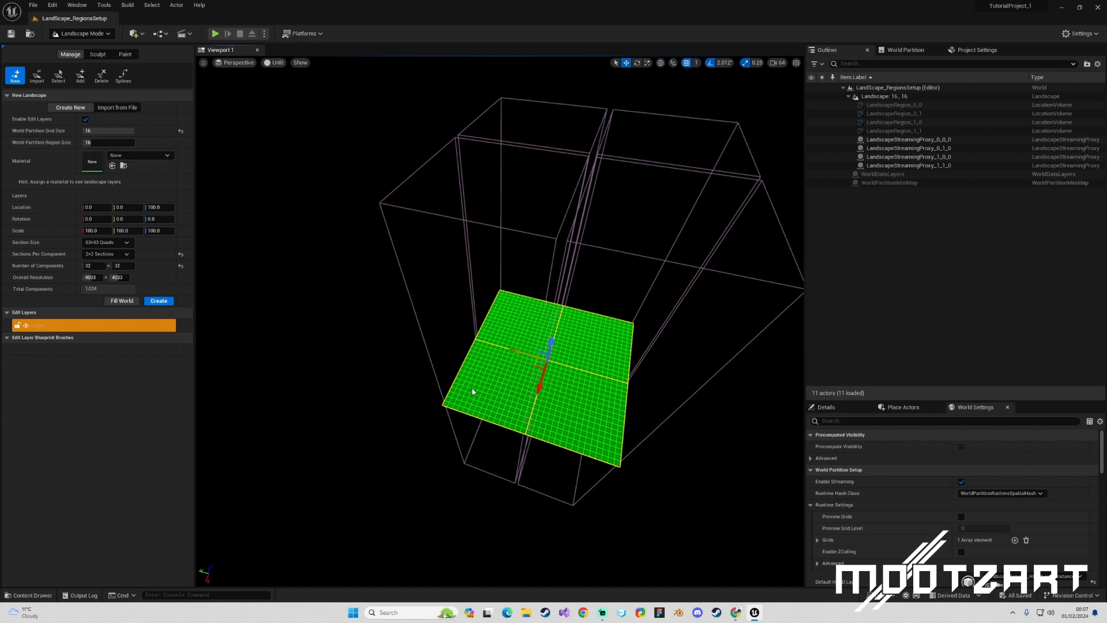
pyautogui.moveTo(586, 360); pyautogui.dragTo(661, 380, button='right')
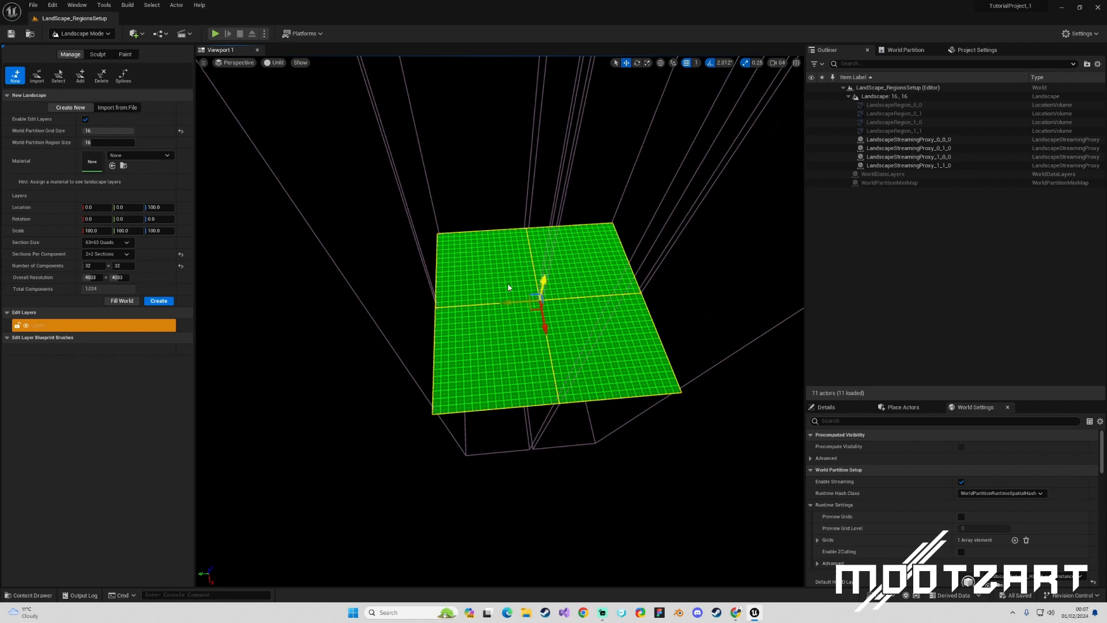
pyautogui.moveTo(511, 289); pyautogui.dragTo(241, 226, button='right')
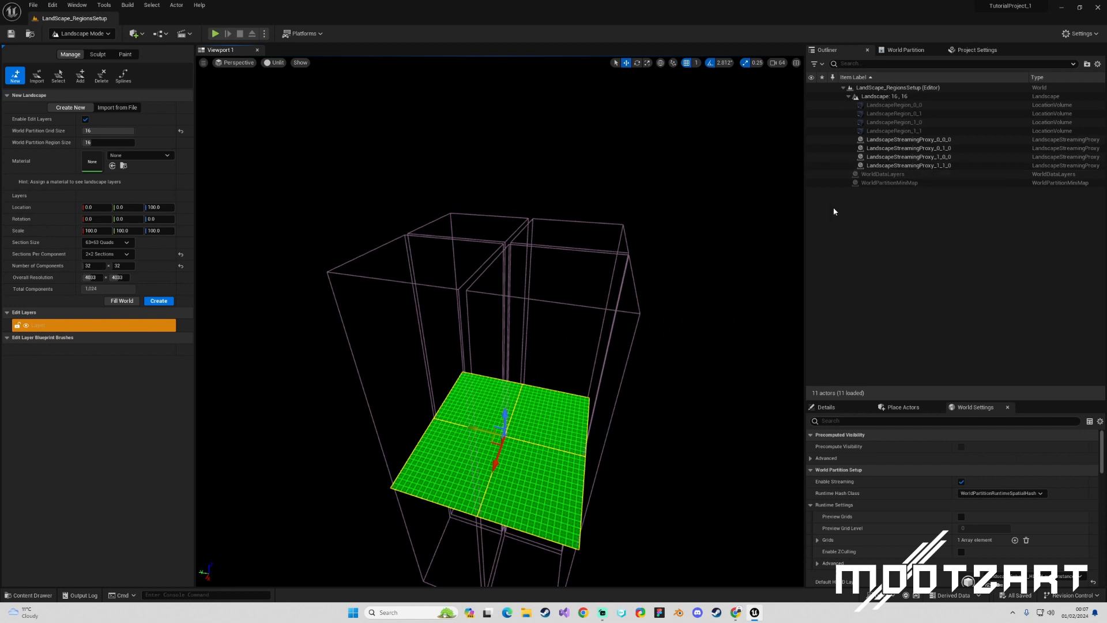
pyautogui.moveTo(635, 277); pyautogui.dragTo(562, 295, button='right')
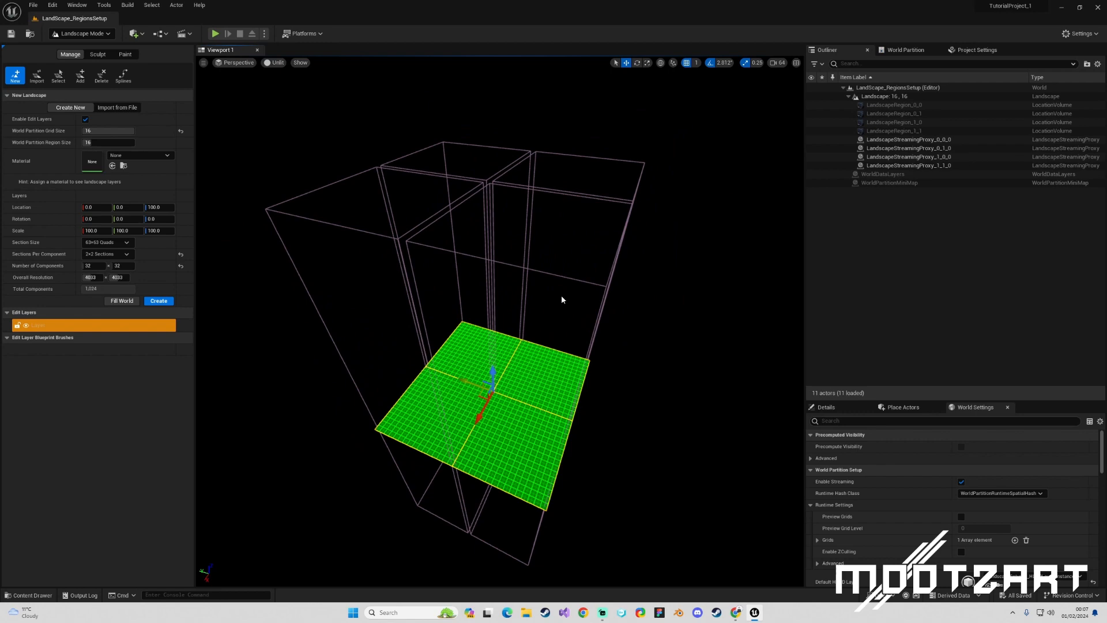
pyautogui.moveTo(563, 296); pyautogui.dragTo(461, 278, button='right')
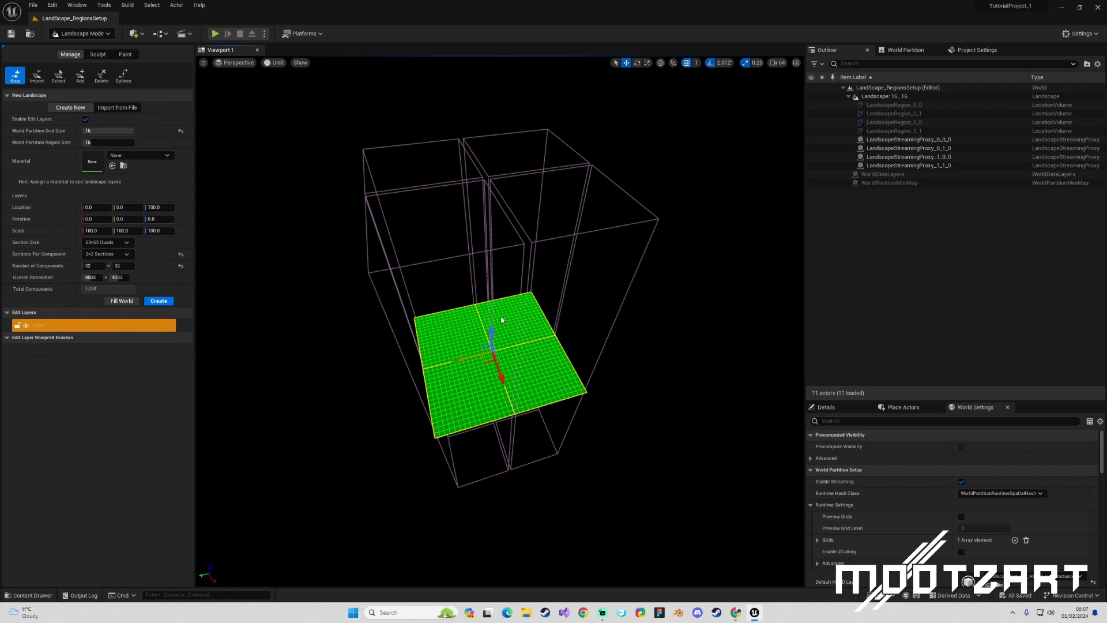
pyautogui.press('d')
pyautogui.moveTo(587, 303); pyautogui.dragTo(632, 291, button='right')
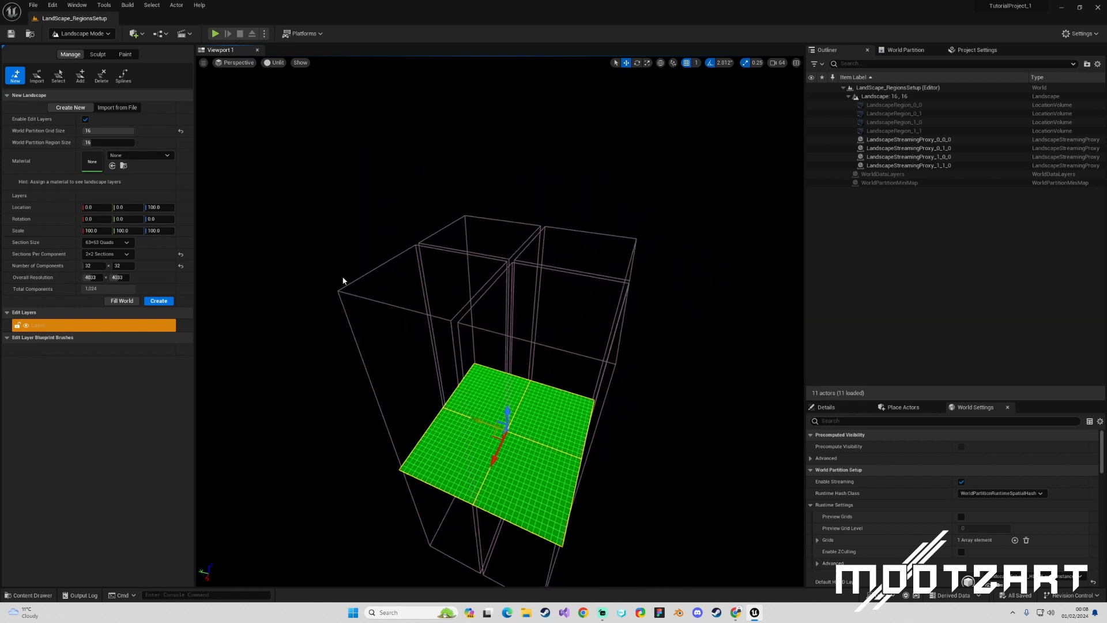
# Set the World Partition Region Size to 8 and compare the landscape preview with the existing region volumes.
pyautogui.click(101, 146)
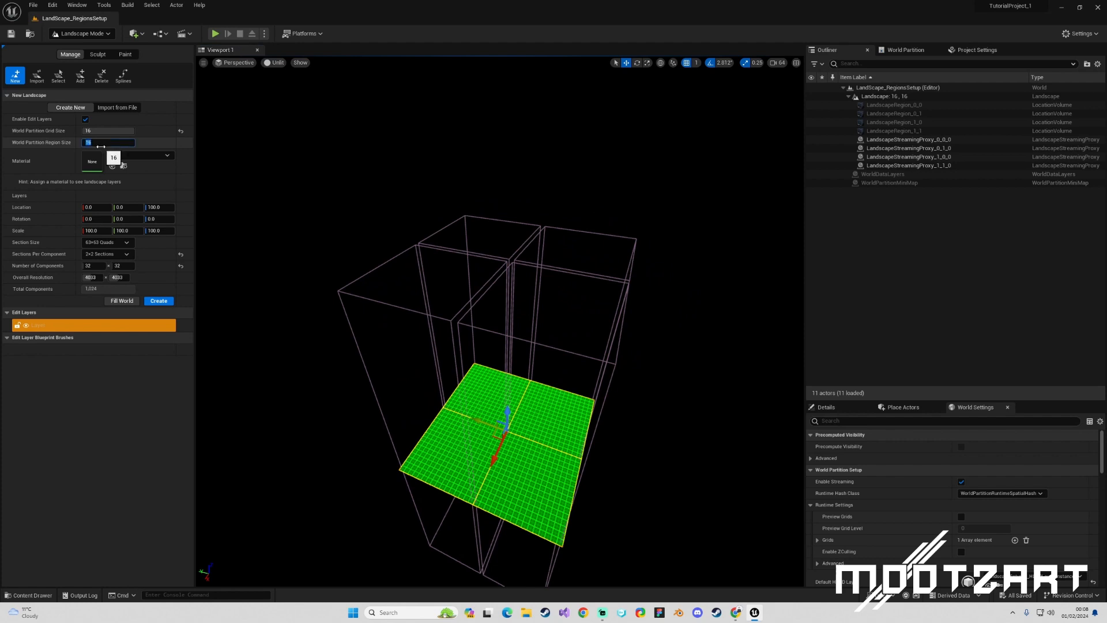
pyautogui.write('8')
pyautogui.press('Return')
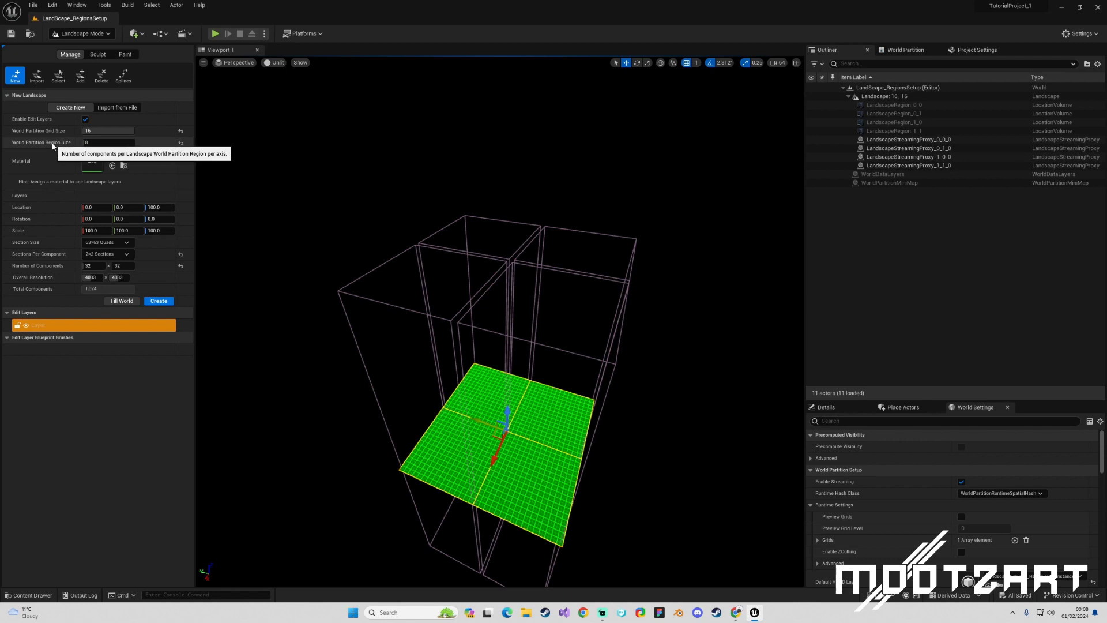
pyautogui.moveTo(369, 254); pyautogui.dragTo(462, 286, button='right')
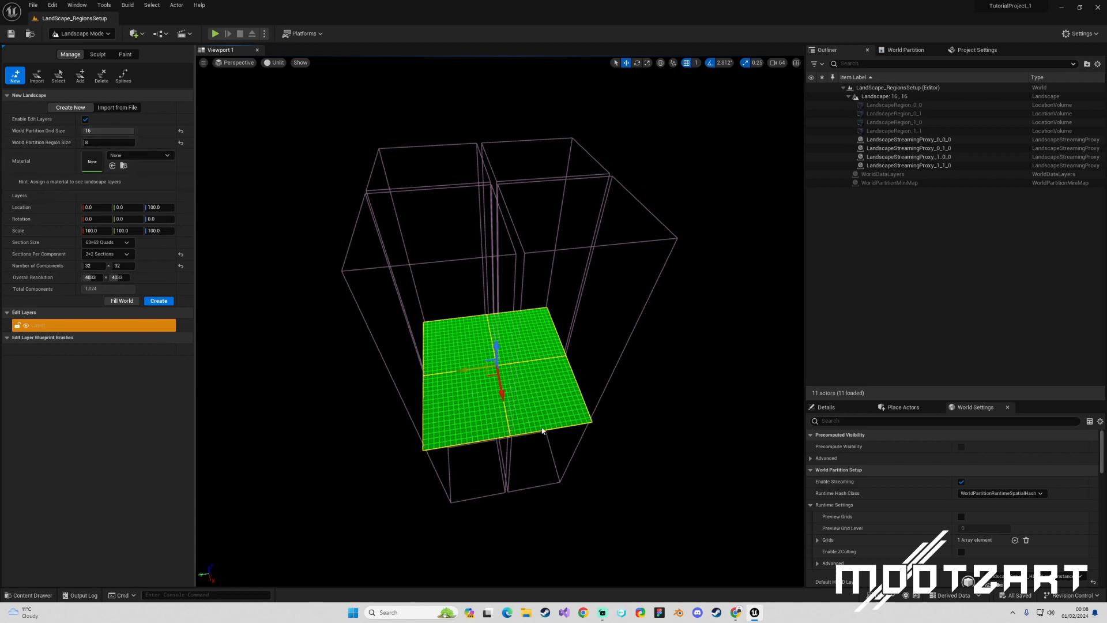
pyautogui.moveTo(617, 378); pyautogui.dragTo(663, 378, button='right')
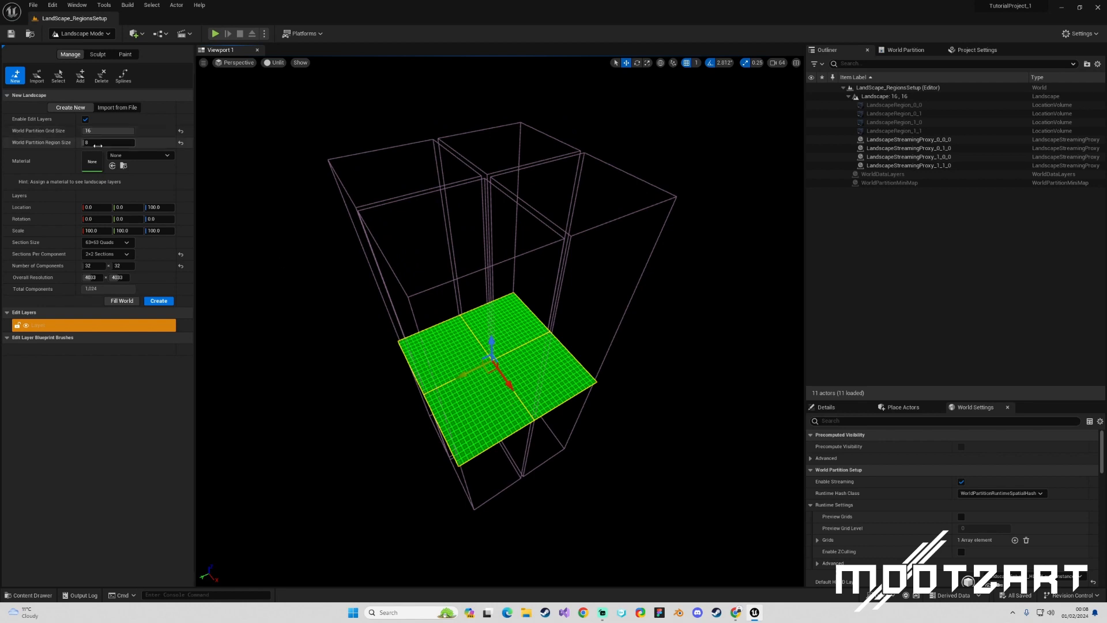
pyautogui.press('w')
pyautogui.moveTo(530, 414); pyautogui.dragTo(515, 417, button='right')
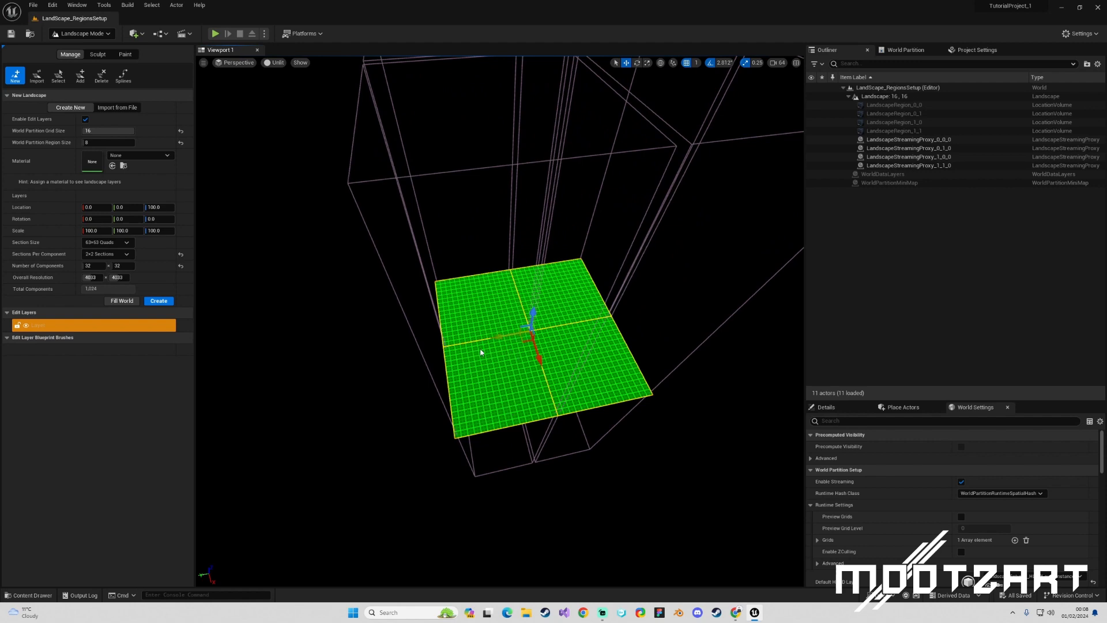
pyautogui.press('s')
pyautogui.moveTo(489, 380); pyautogui.dragTo(501, 375, button='right')
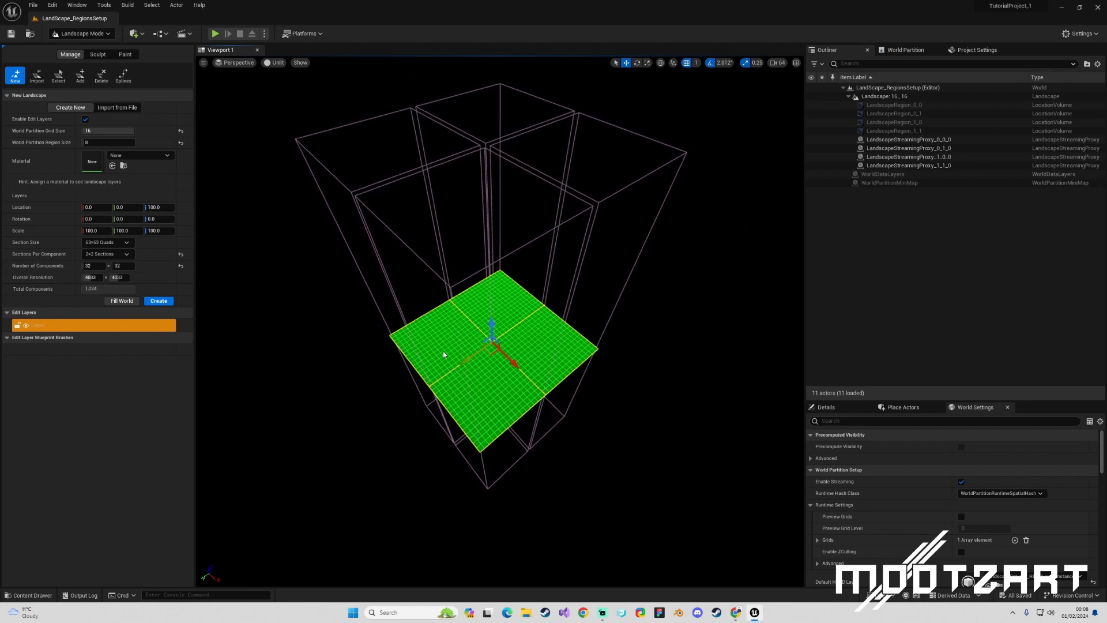
# Restore the World Partition Region Size to 16 and look over the preview and region volumes.
pyautogui.click(109, 142)
pyautogui.write('16')
pyautogui.press('Return')
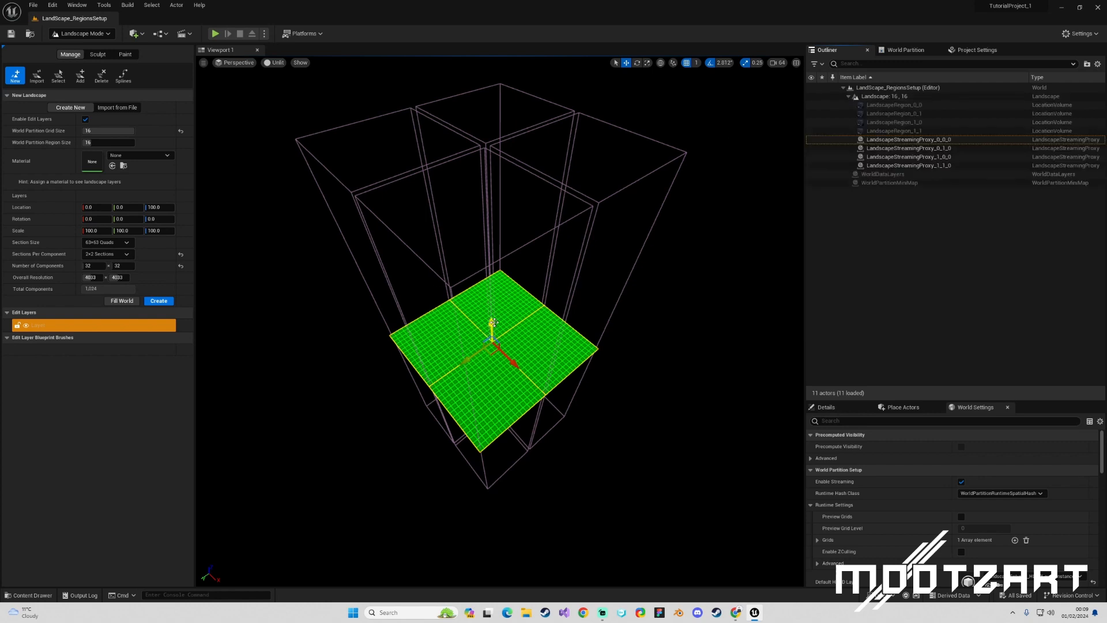
pyautogui.keyDown('alt'); pyautogui.moveTo(388, 284); pyautogui.dragTo(328, 383); pyautogui.keyUp('alt')
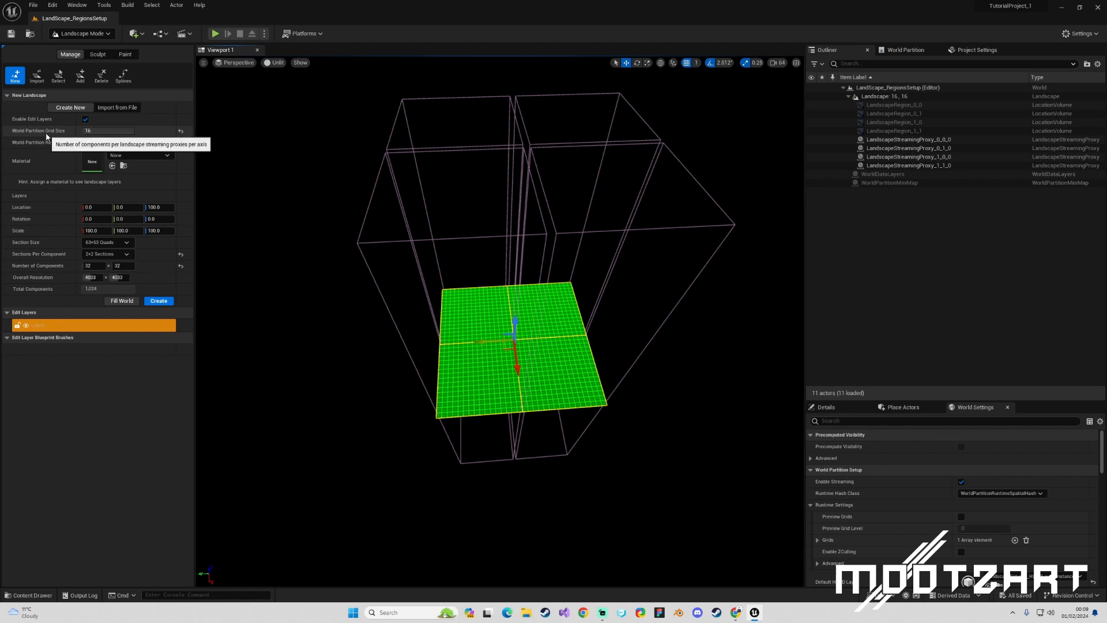
# Set the new landscape's World Partition Grid Size to 8.
pyautogui.click(105, 132)
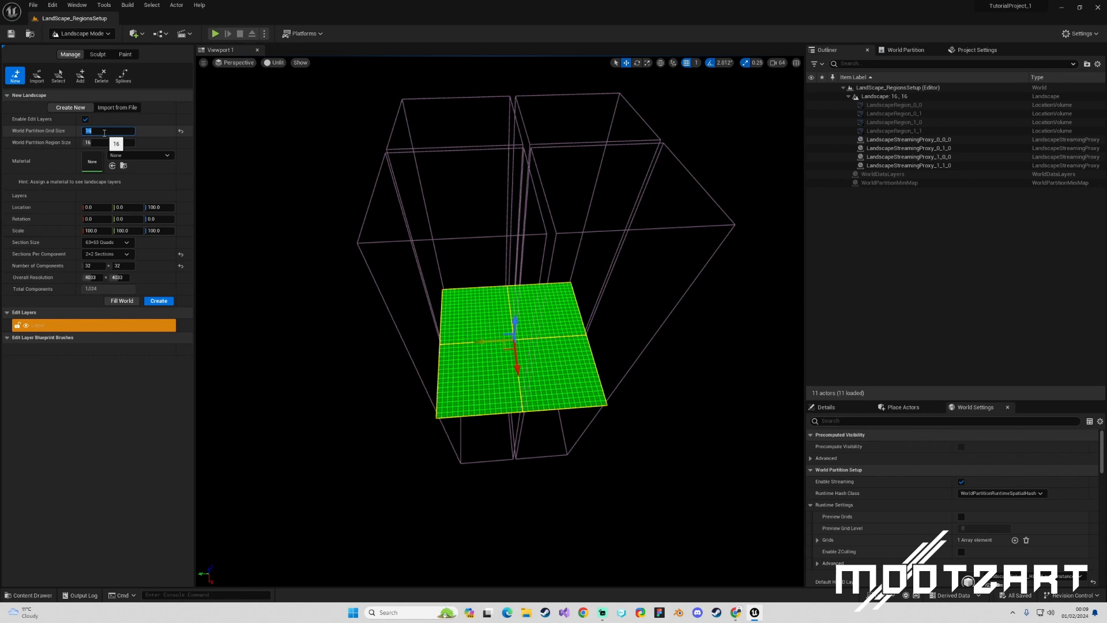
pyautogui.click(104, 132)
pyautogui.press('BackSpace')
pyautogui.press('BackSpace')
pyautogui.write('8')
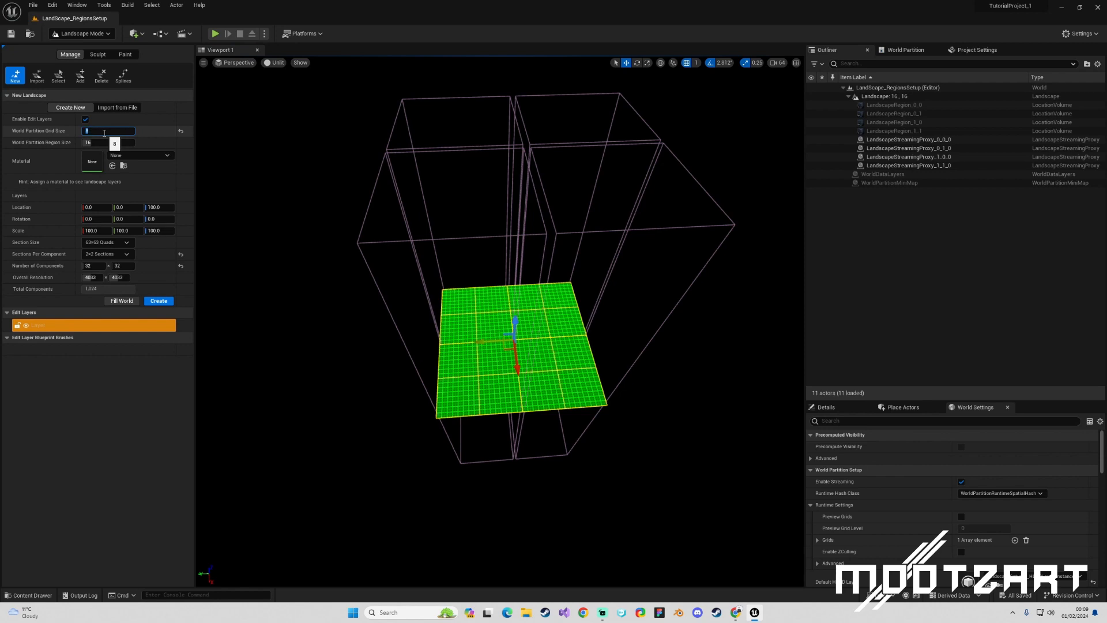
# Apply the World Partition Grid Size of 8 and examine the preview's grid cells against the region volumes from several angles.
pyautogui.press('Return')
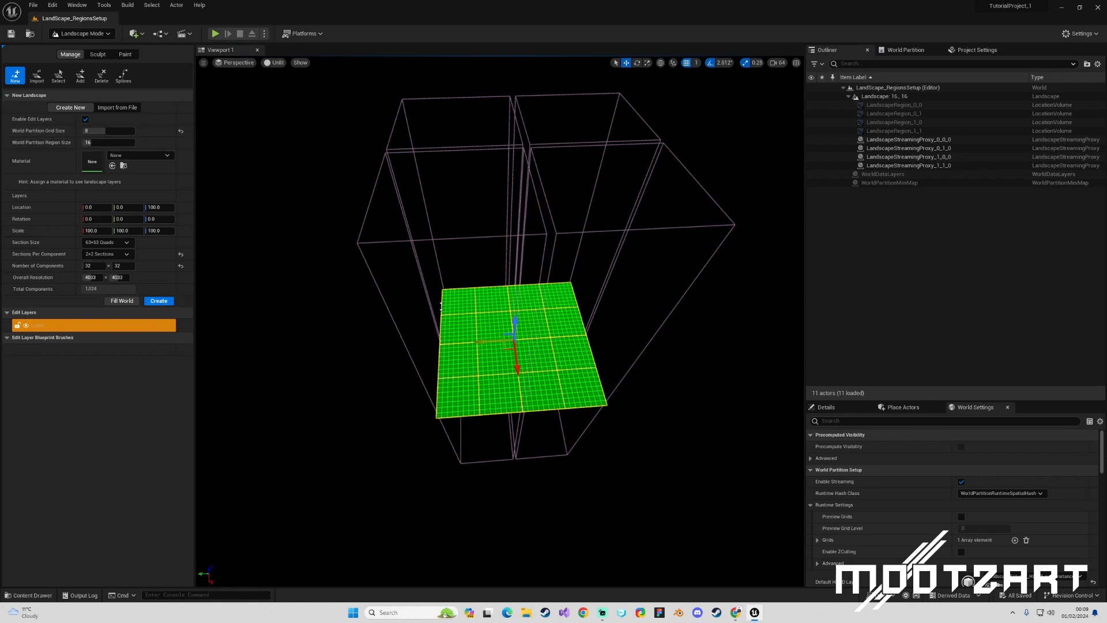
pyautogui.press('a')
pyautogui.moveTo(381, 379); pyautogui.dragTo(447, 369, button='right')
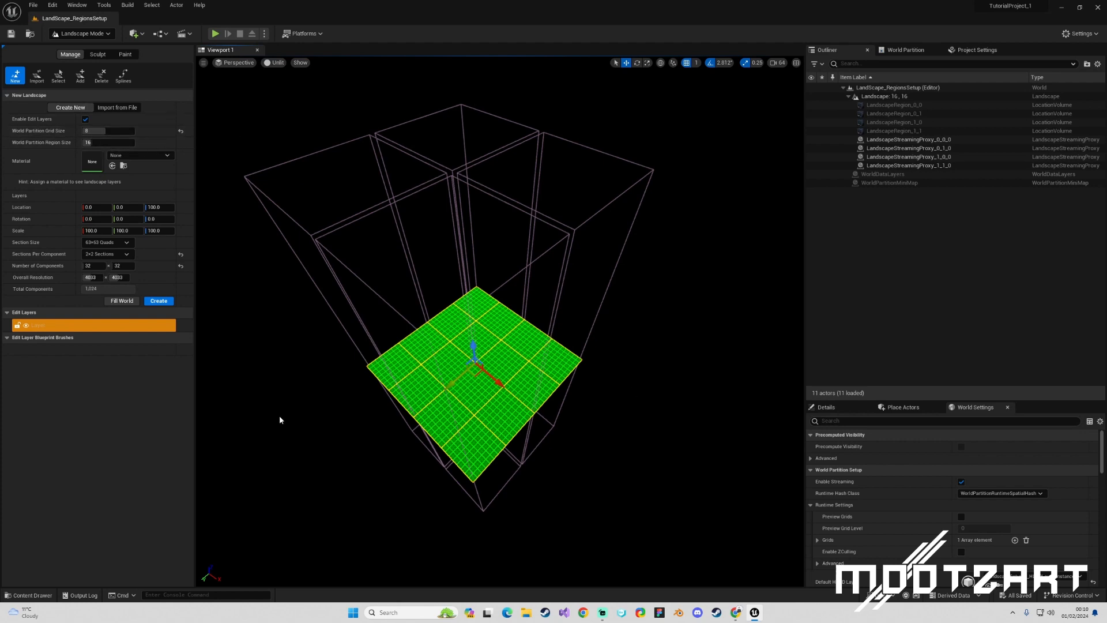
pyautogui.moveTo(272, 438); pyautogui.dragTo(305, 435, button='right')
# Set the new landscape's World Partition Grid Size to 4 and look over the finer grid cells within the region volumes.
pyautogui.click(121, 131)
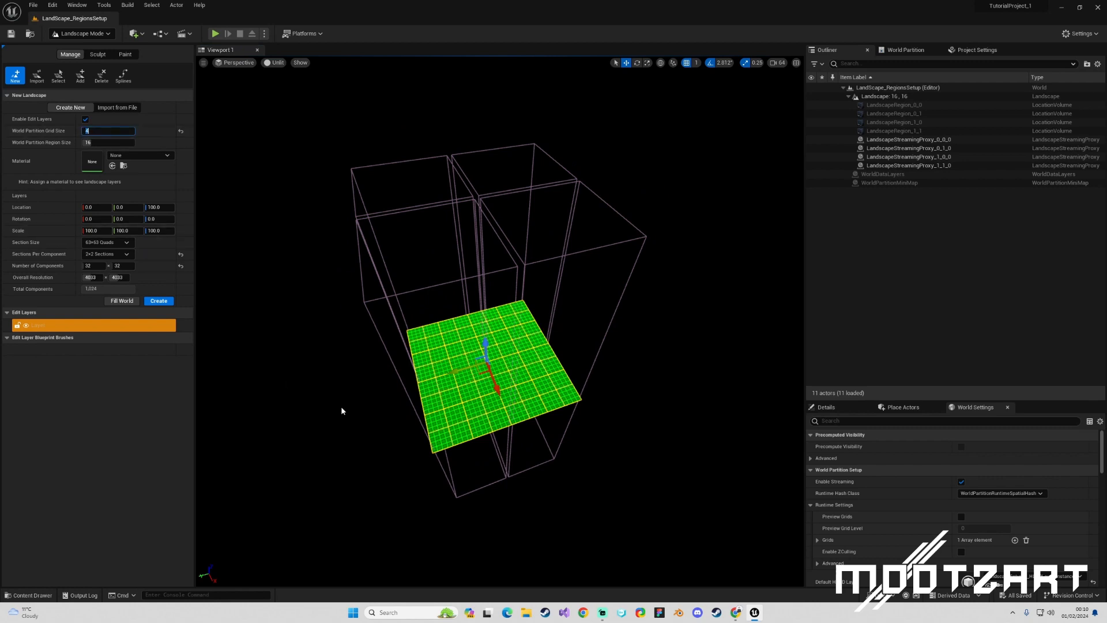
pyautogui.moveTo(340, 407); pyautogui.dragTo(574, 392, button='right')
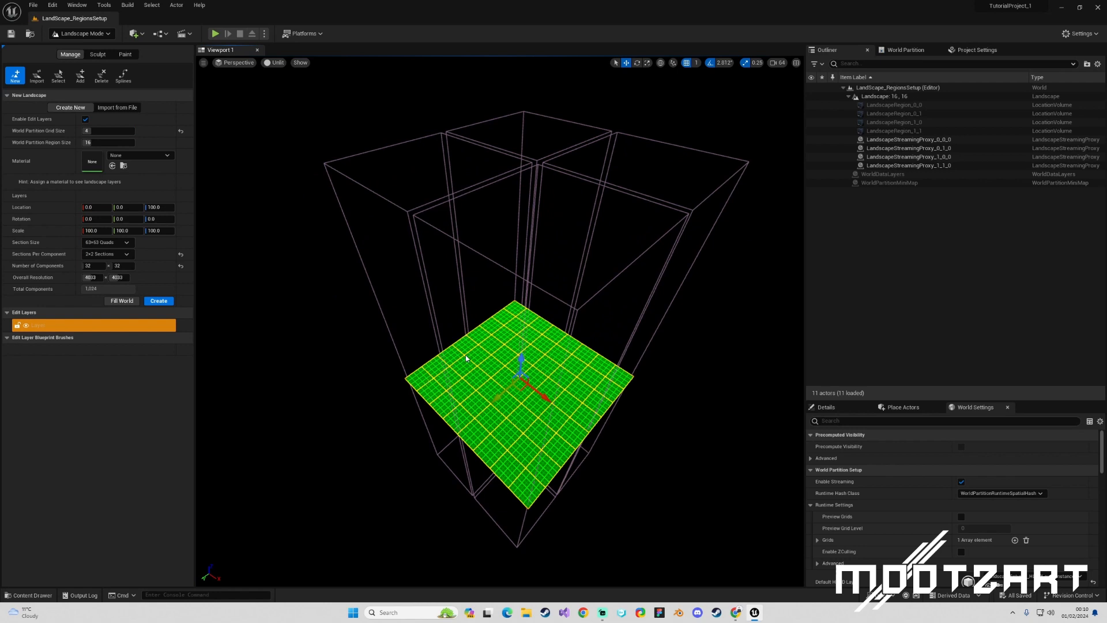
pyautogui.moveTo(425, 367); pyautogui.dragTo(567, 429, button='right')
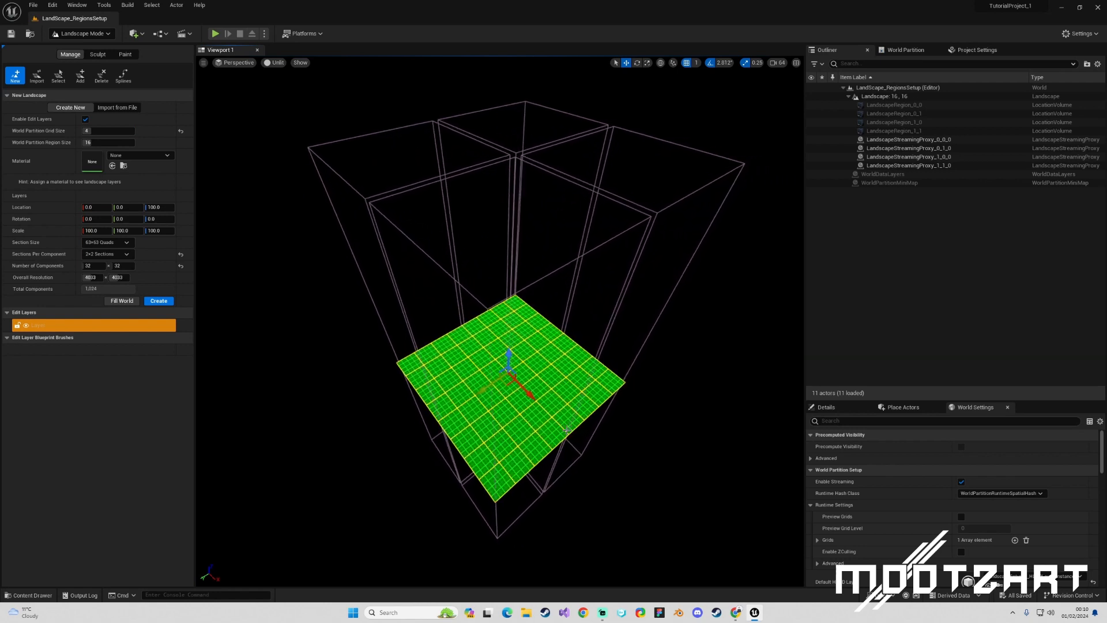
# Collapse and hide the existing "Landscape: 16, 16" actor, and create the new landscape with the current settings.
pyautogui.click(882, 96)
pyautogui.click(848, 96)
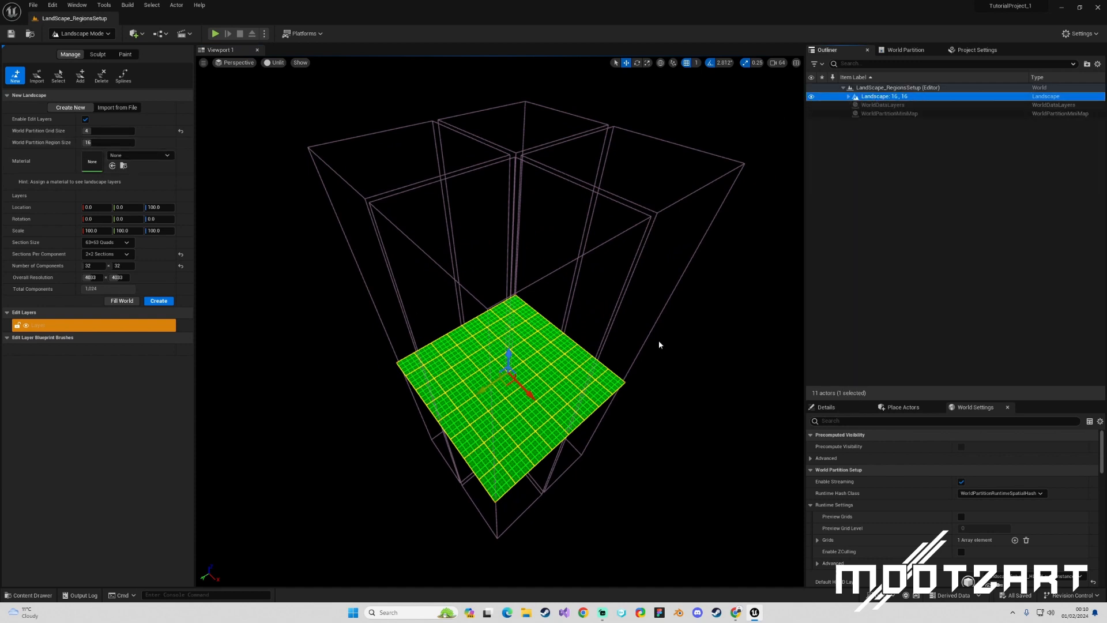
pyautogui.moveTo(658, 340); pyautogui.dragTo(674, 341, button='right')
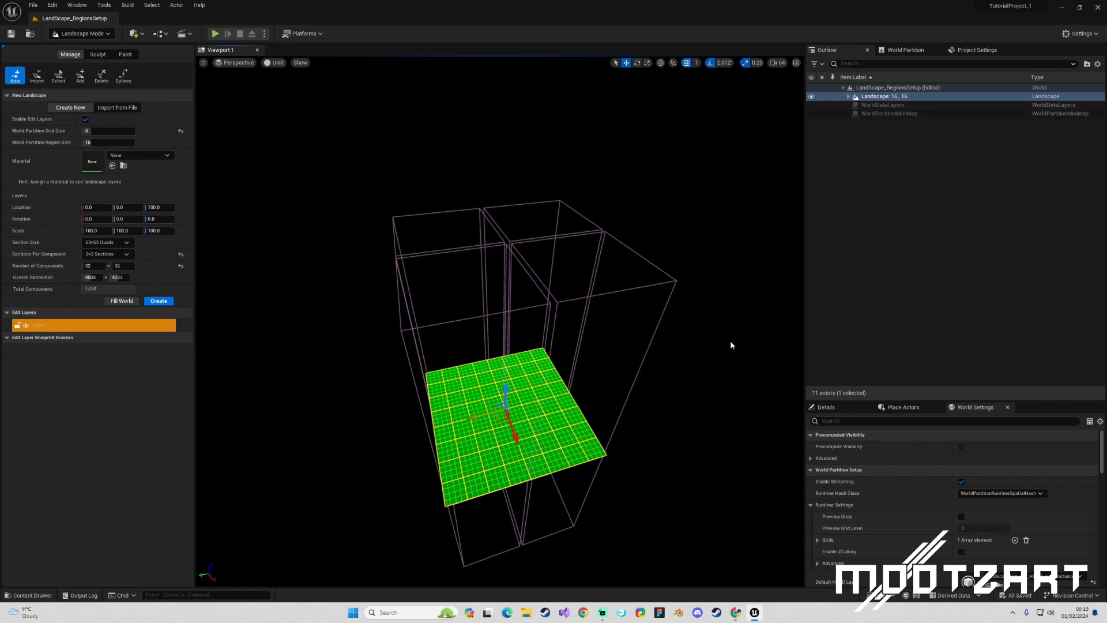
pyautogui.click(811, 96)
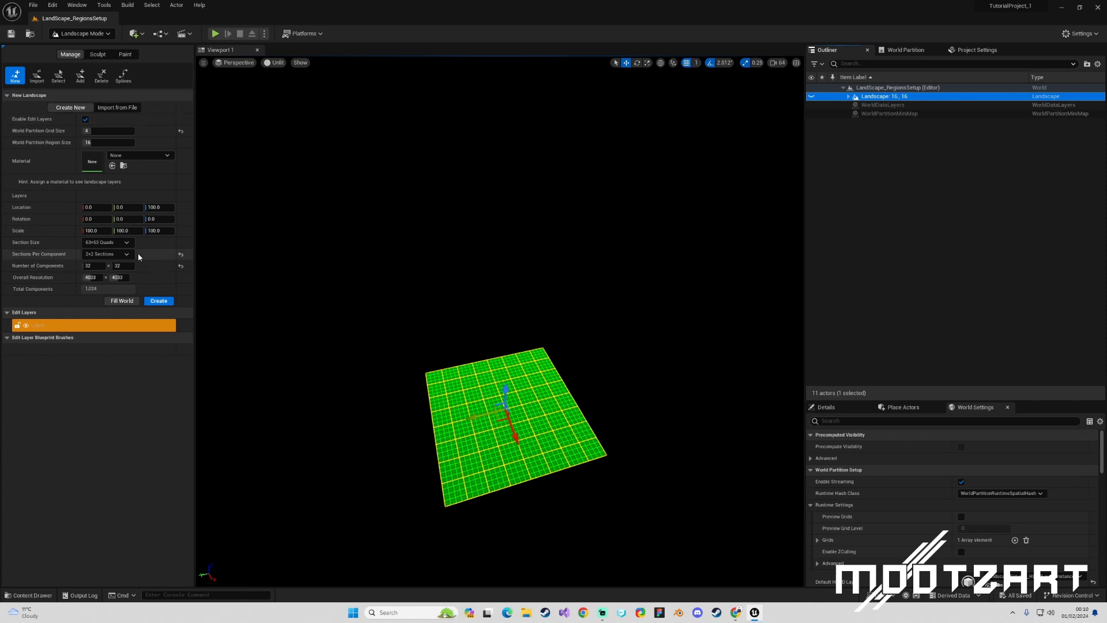
pyautogui.click(154, 301)
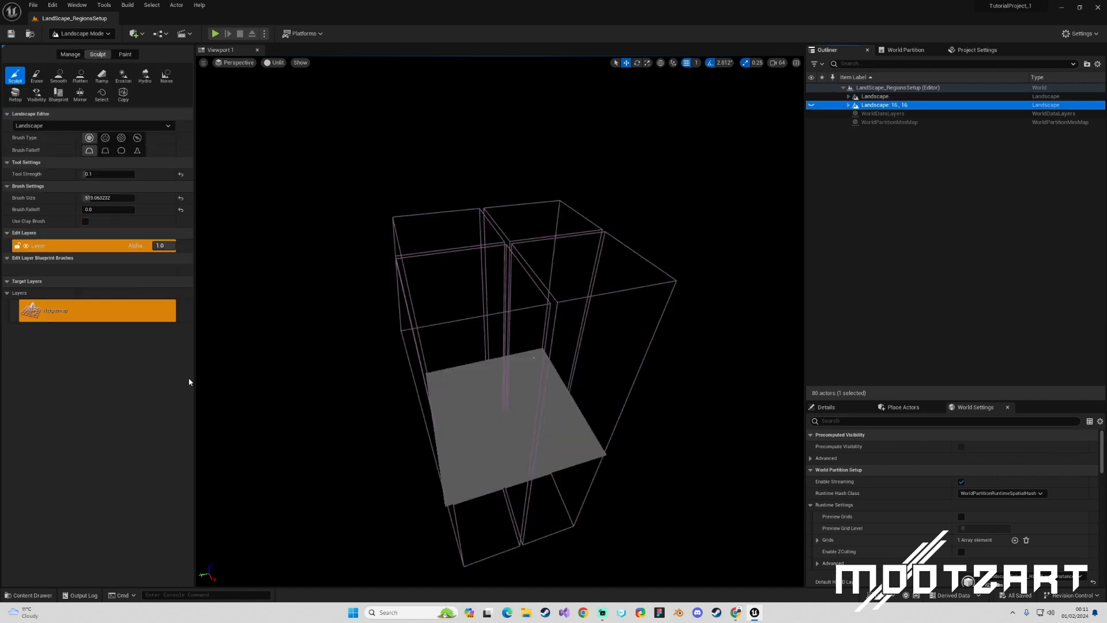
# Switch to Selection mode and select the 4 by 4 block of landscape streaming proxies inside one region volume.
pyautogui.click(108, 34)
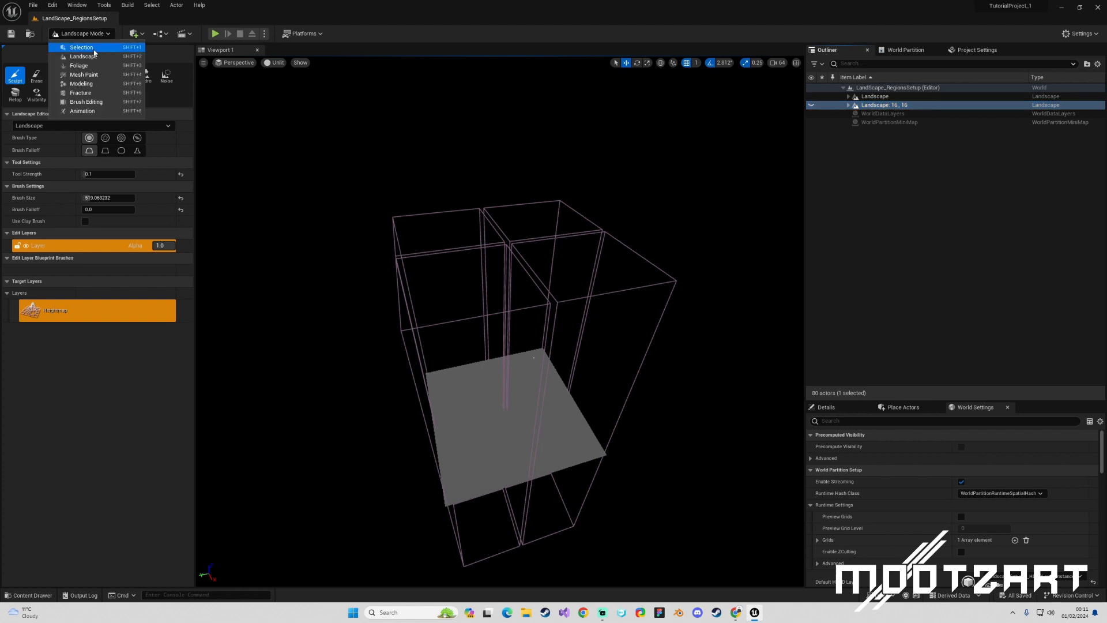
pyautogui.click(116, 45)
pyautogui.moveTo(615, 307); pyautogui.dragTo(515, 374, button='right')
pyautogui.click(425, 425)
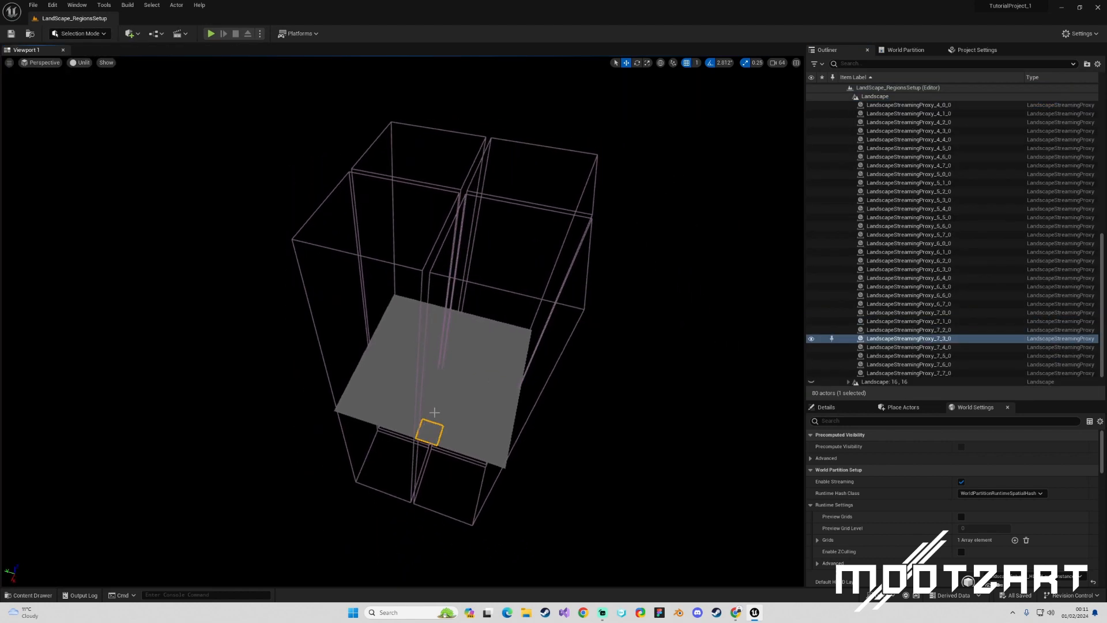
pyautogui.keyDown('ctrl'); pyautogui.click(435, 411); pyautogui.keyUp('ctrl')
pyautogui.keyDown('ctrl'); pyautogui.click(442, 393); pyautogui.keyUp('ctrl')
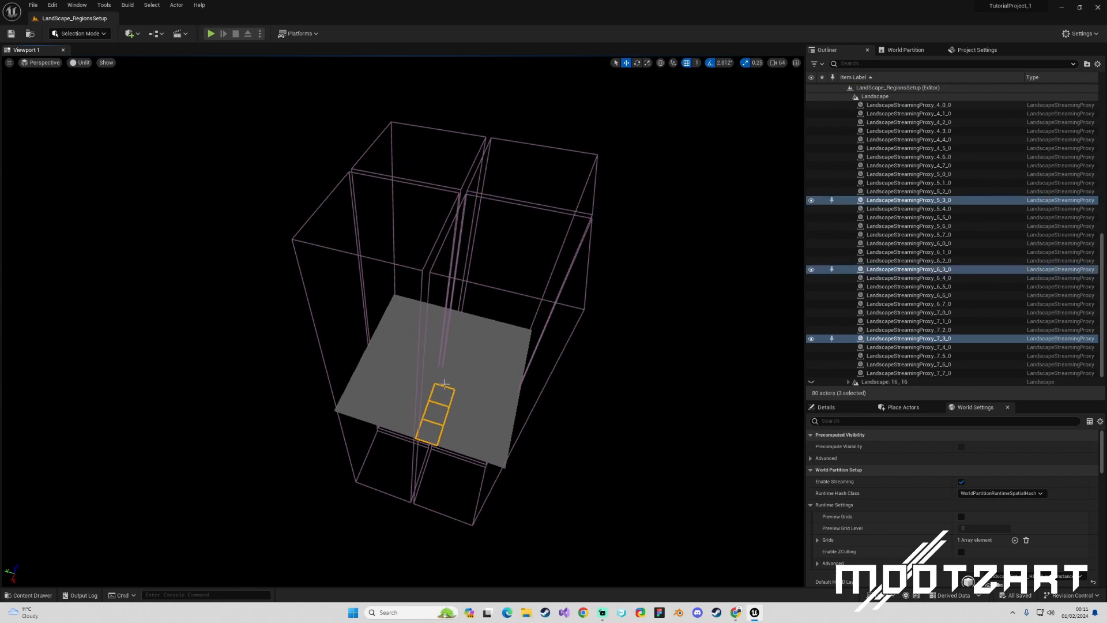
pyautogui.keyDown('ctrl'); pyautogui.click(450, 377); pyautogui.keyUp('ctrl')
pyautogui.keyDown('ctrl'); pyautogui.click(477, 385); pyautogui.keyUp('ctrl')
pyautogui.keyDown('ctrl'); pyautogui.click(489, 389); pyautogui.keyUp('ctrl')
pyautogui.keyDown('ctrl'); pyautogui.click(505, 399); pyautogui.keyUp('ctrl')
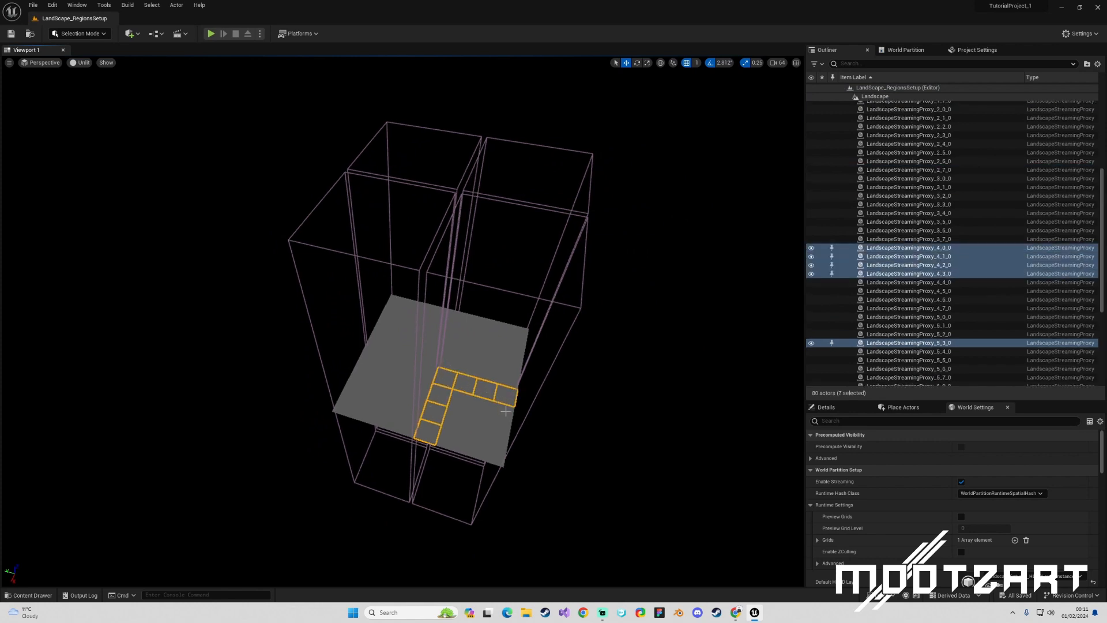
pyautogui.keyDown('ctrl'); pyautogui.click(502, 414); pyautogui.keyUp('ctrl')
pyautogui.keyDown('ctrl'); pyautogui.click(462, 403); pyautogui.keyUp('ctrl')
pyautogui.keyDown('ctrl'); pyautogui.click(481, 405); pyautogui.keyUp('ctrl')
pyautogui.keyDown('ctrl'); pyautogui.click(464, 419); pyautogui.keyUp('ctrl')
pyautogui.keyDown('ctrl'); pyautogui.click(481, 428); pyautogui.keyUp('ctrl')
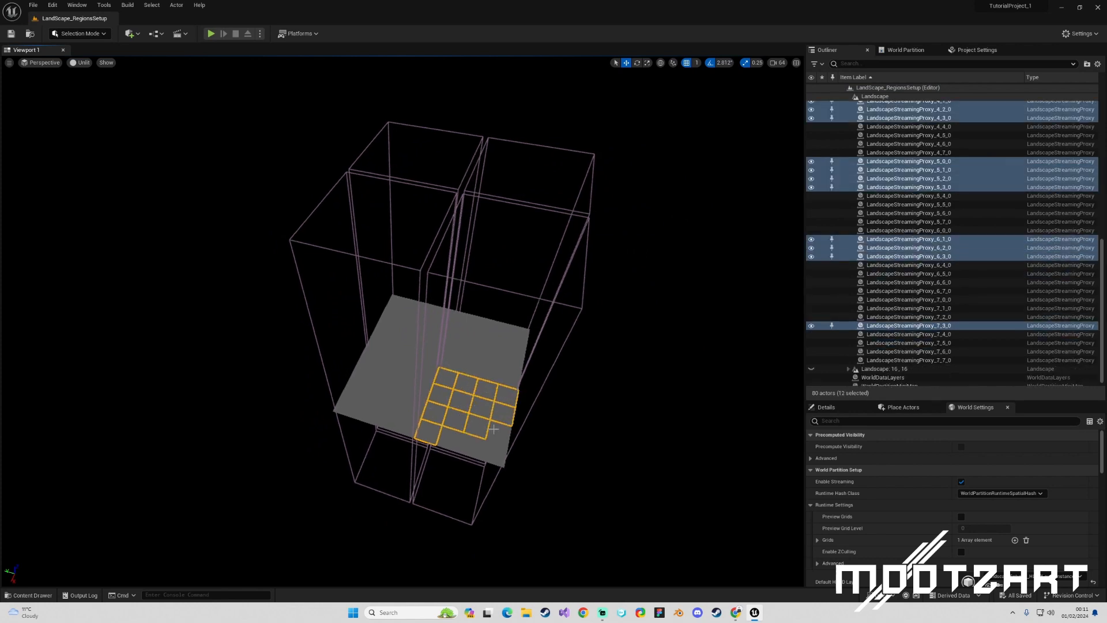
pyautogui.keyDown('ctrl'); pyautogui.click(497, 434); pyautogui.keyUp('ctrl')
pyautogui.keyDown('ctrl'); pyautogui.click(493, 448); pyautogui.keyUp('ctrl')
pyautogui.keyDown('ctrl'); pyautogui.click(473, 443); pyautogui.keyUp('ctrl')
pyautogui.keyDown('ctrl'); pyautogui.click(454, 442); pyautogui.keyUp('ctrl')
# Review the selected streaming proxies in the Outliner, collapse the new Landscape's hierarchy and clear the selection.
pyautogui.moveTo(609, 408); pyautogui.dragTo(409, 353, button='right')
pyautogui.scroll(10, 886, 236)
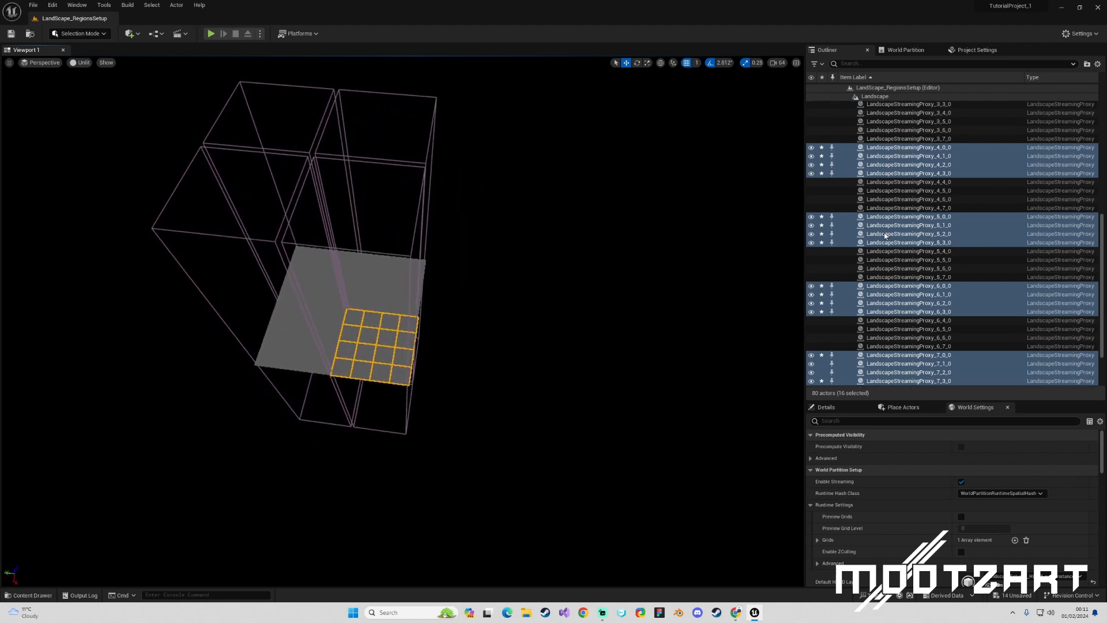
pyautogui.scroll(-10, 888, 243)
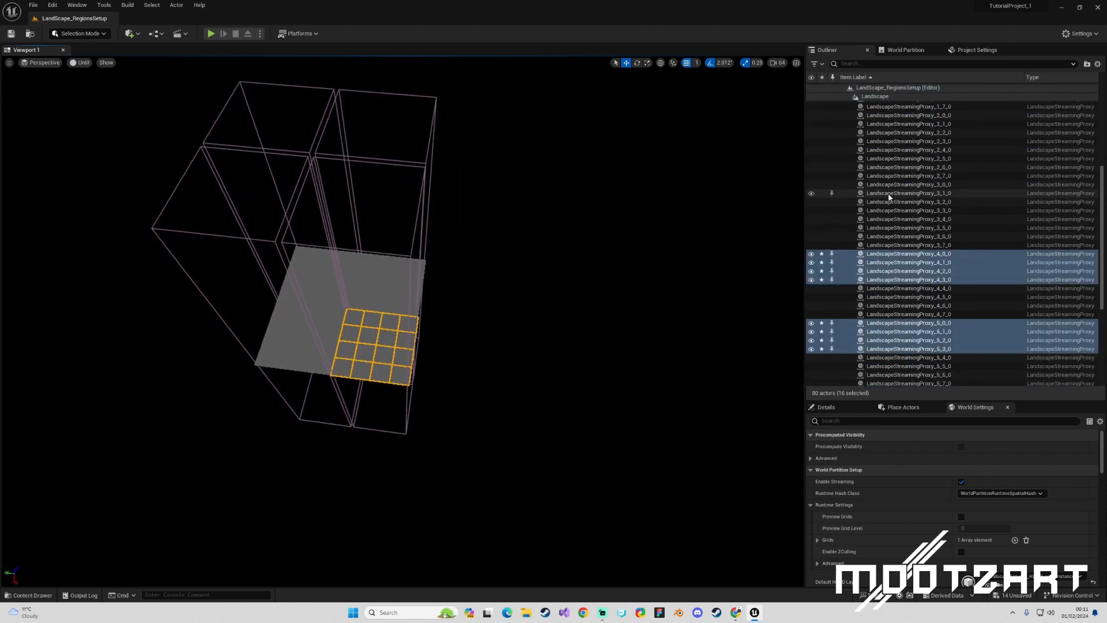
pyautogui.scroll(10, 905, 276)
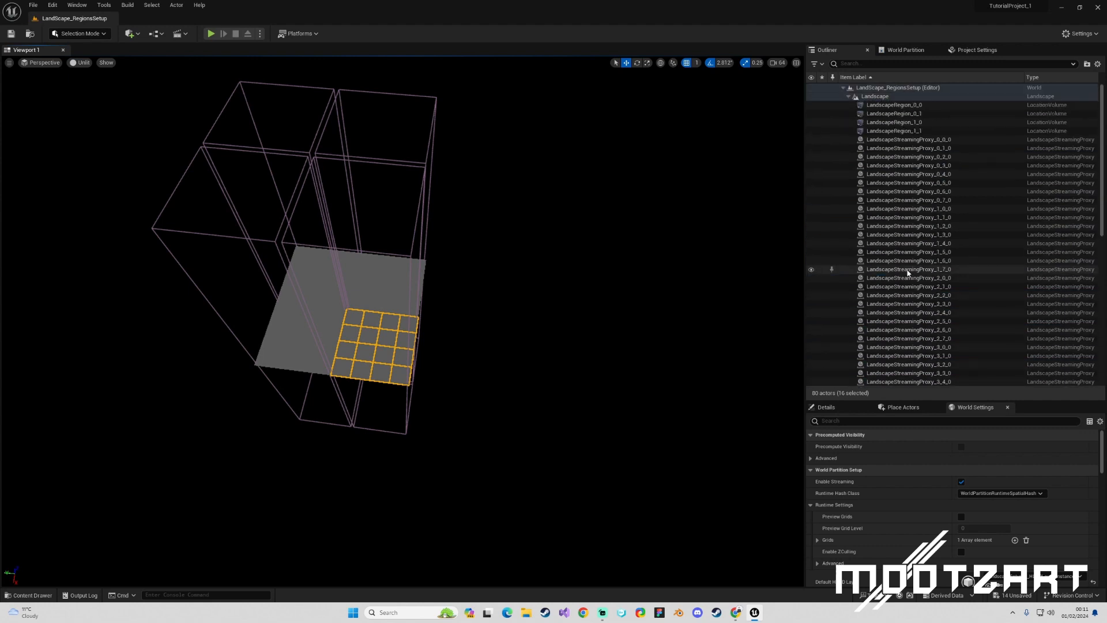
pyautogui.click(848, 97)
pyautogui.click(915, 188)
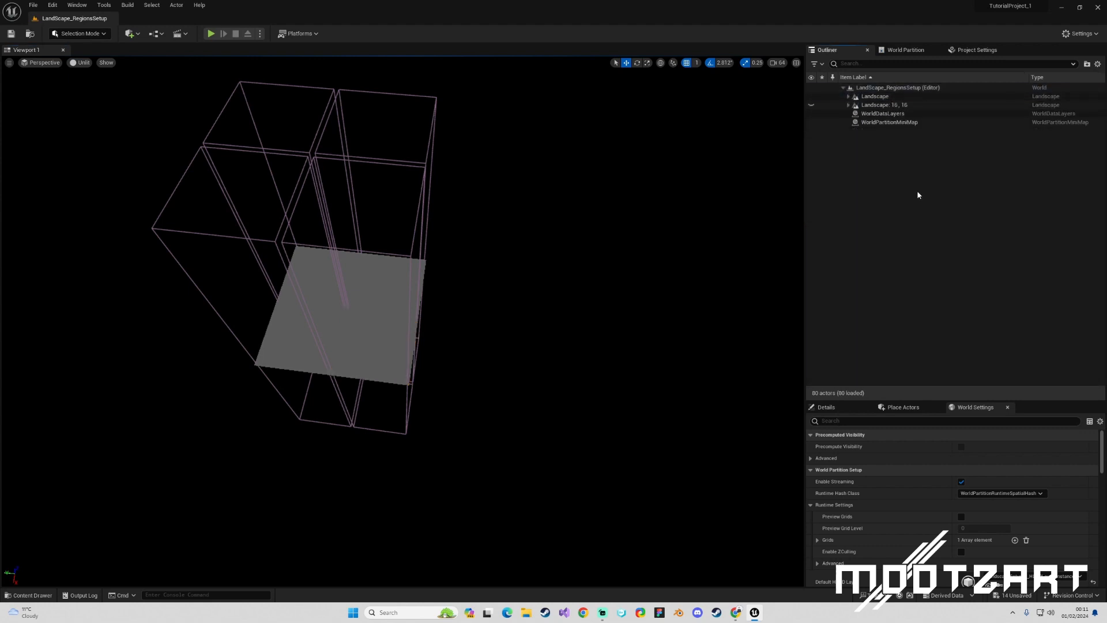
# Compare the landscape and its region volumes in the viewport with the regions and grid on the World Partition map.
pyautogui.moveTo(669, 293); pyautogui.dragTo(627, 297, button='right')
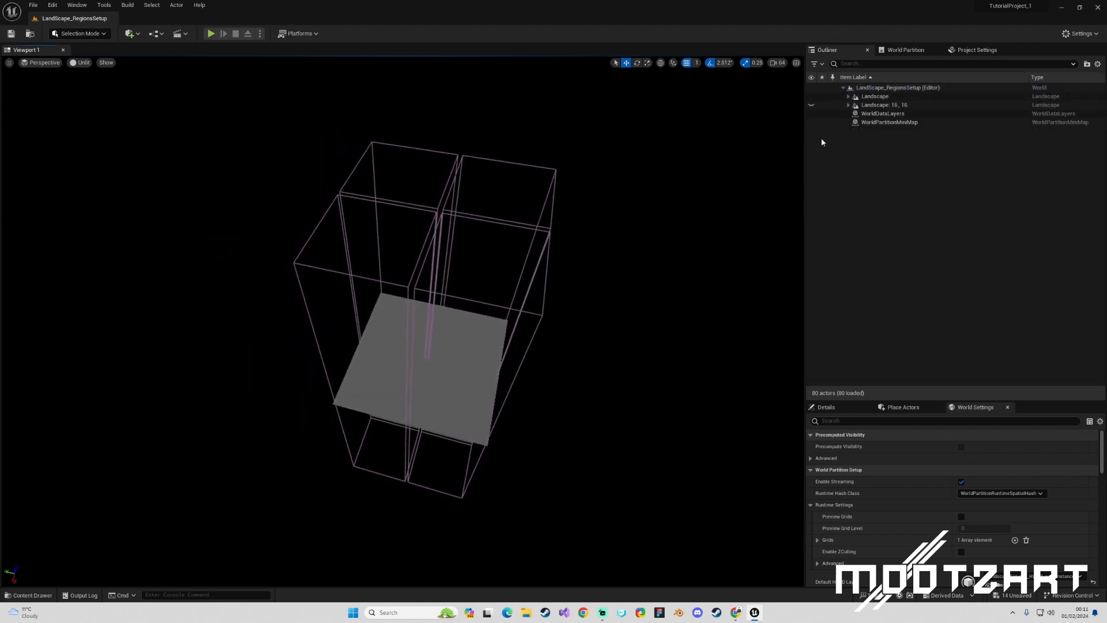
pyautogui.moveTo(691, 248)
pyautogui.mouseDown(button='right')
pyautogui.moveTo(709, 249)
pyautogui.moveTo(690, 247)
pyautogui.mouseUp(button='right')
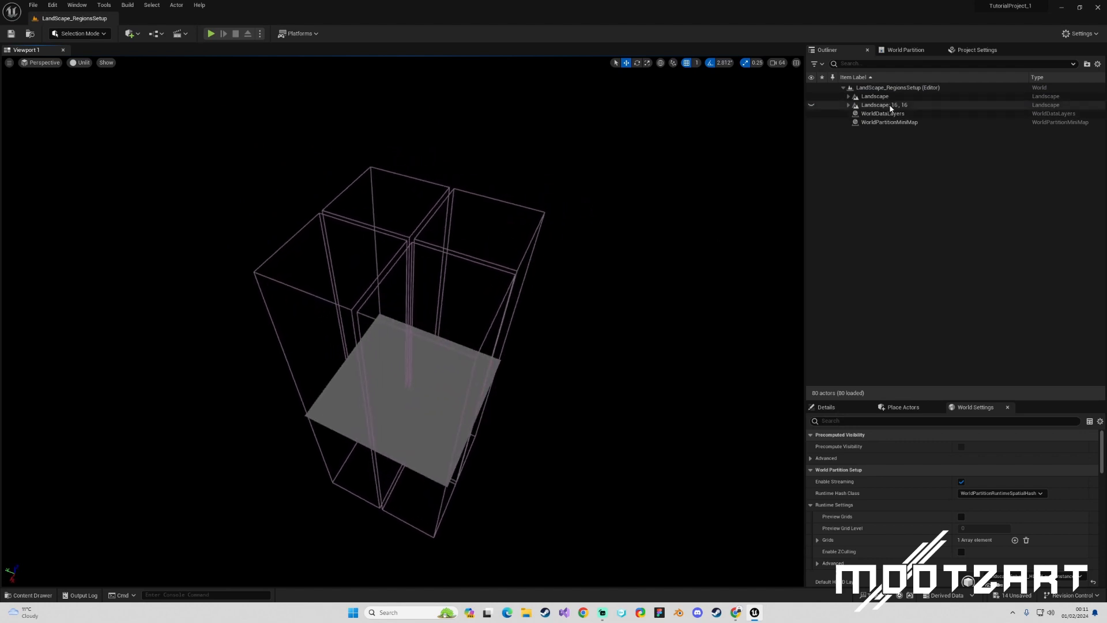
pyautogui.click(888, 52)
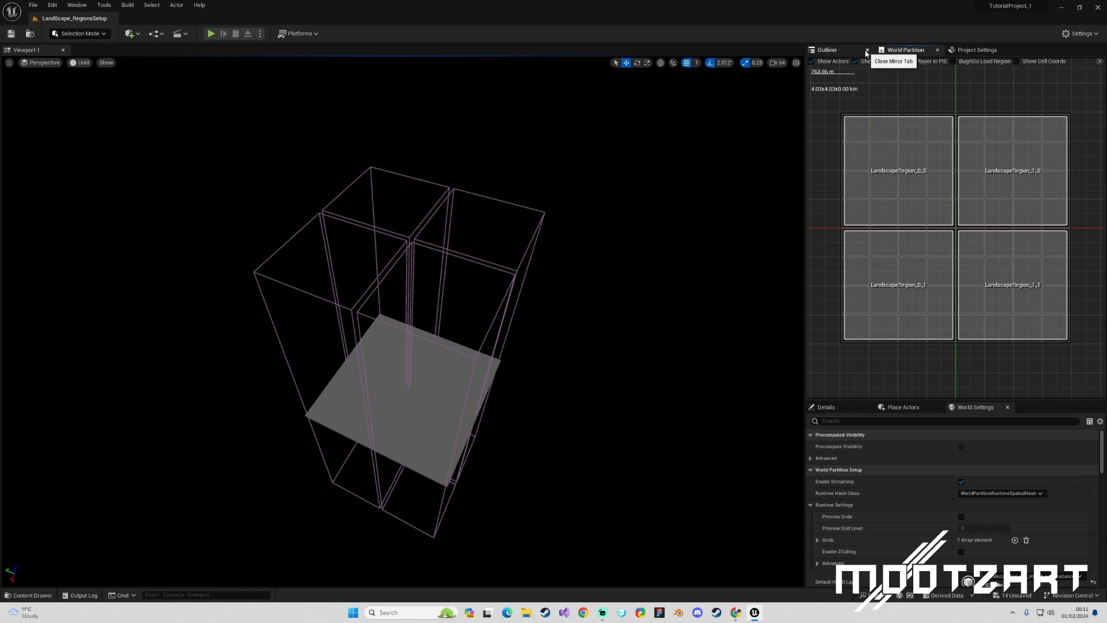
pyautogui.click(864, 52)
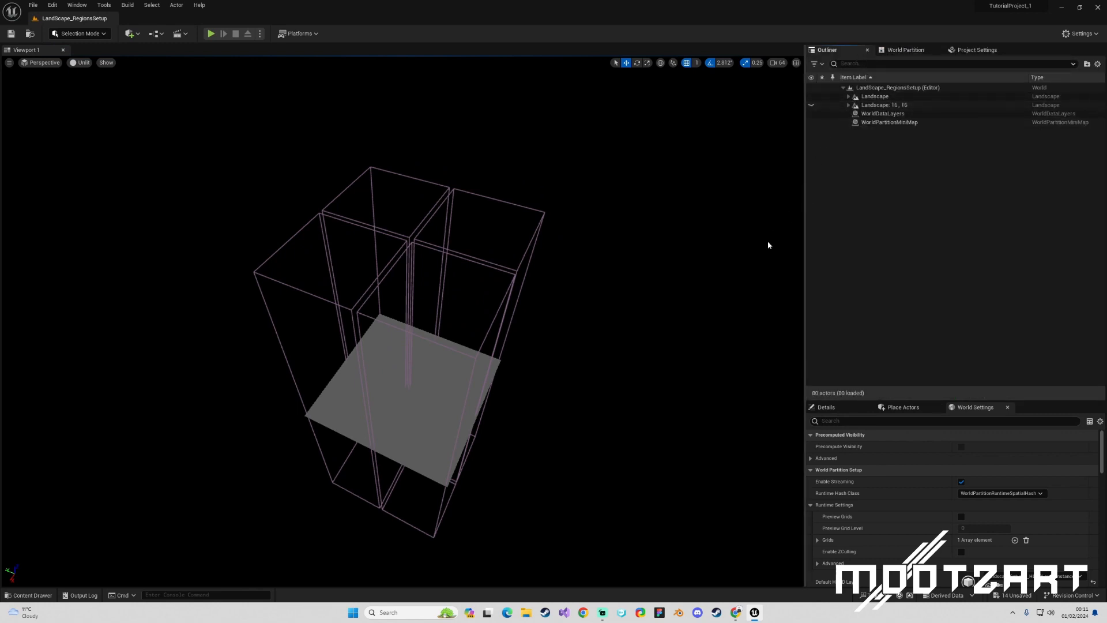
pyautogui.click(904, 50)
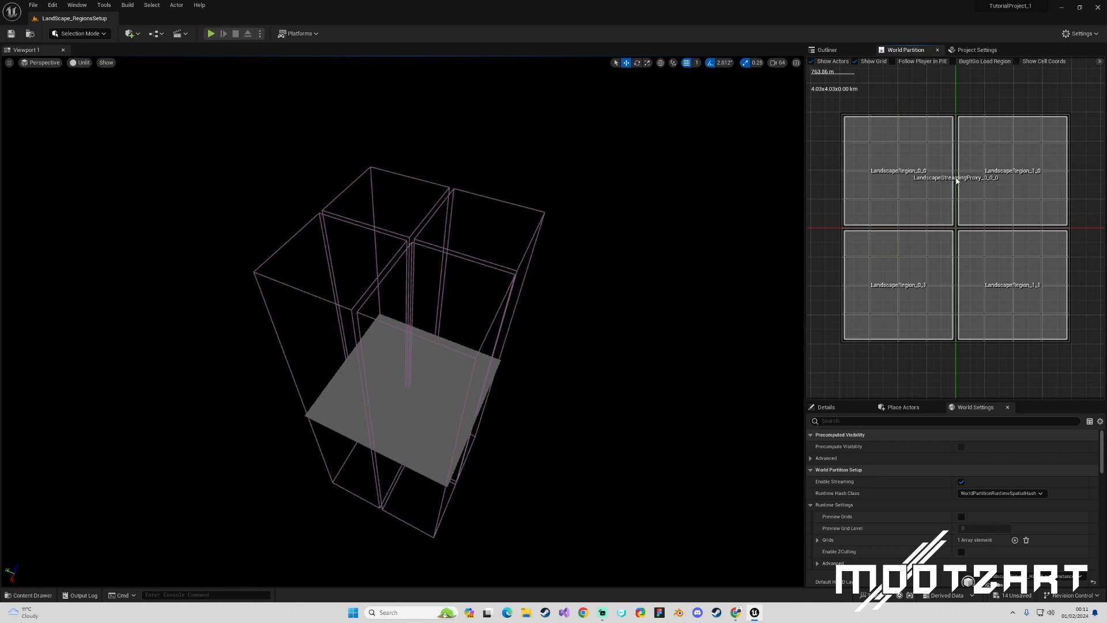
# Hide the new Landscape in the Outliner and show the older "Landscape: 16, 16".
pyautogui.click(858, 49)
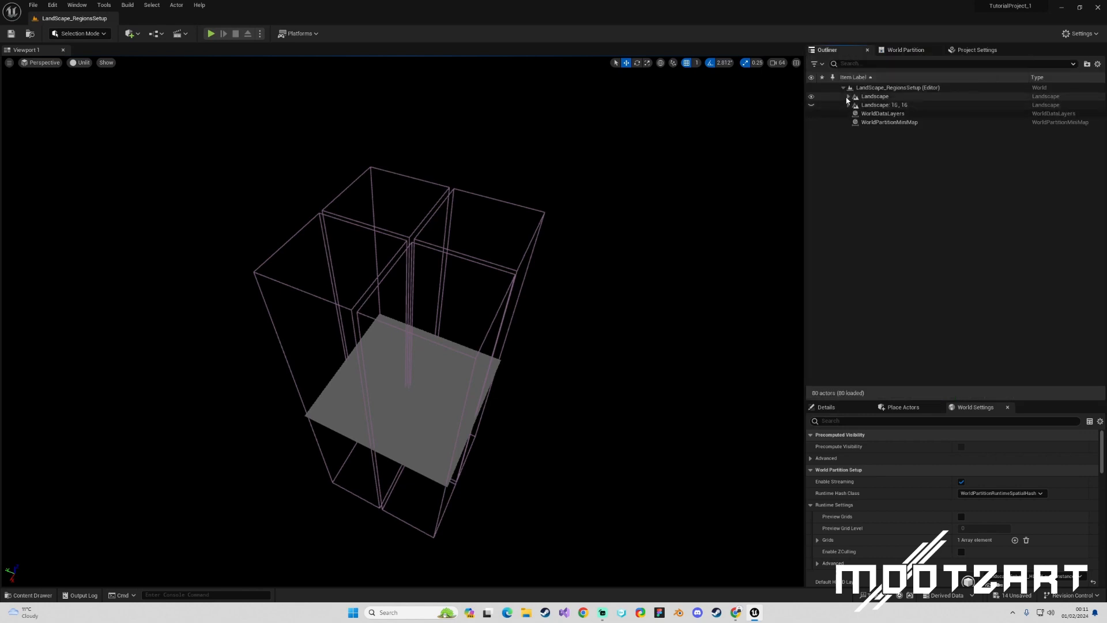
pyautogui.click(812, 98)
pyautogui.click(812, 104)
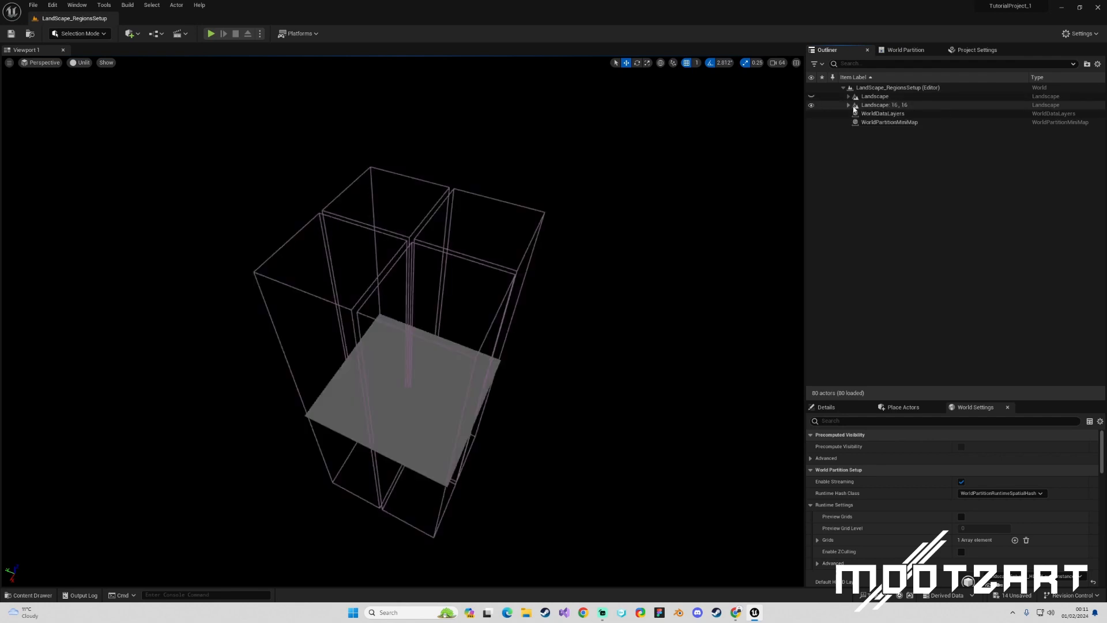
# Delete all region volumes and streaming proxies under "Landscape: 16, 16" as well as that landscape actor itself.
pyautogui.click(848, 105)
pyautogui.click(894, 114)
pyautogui.keyDown('shift'); pyautogui.click(900, 174); pyautogui.keyUp('shift')
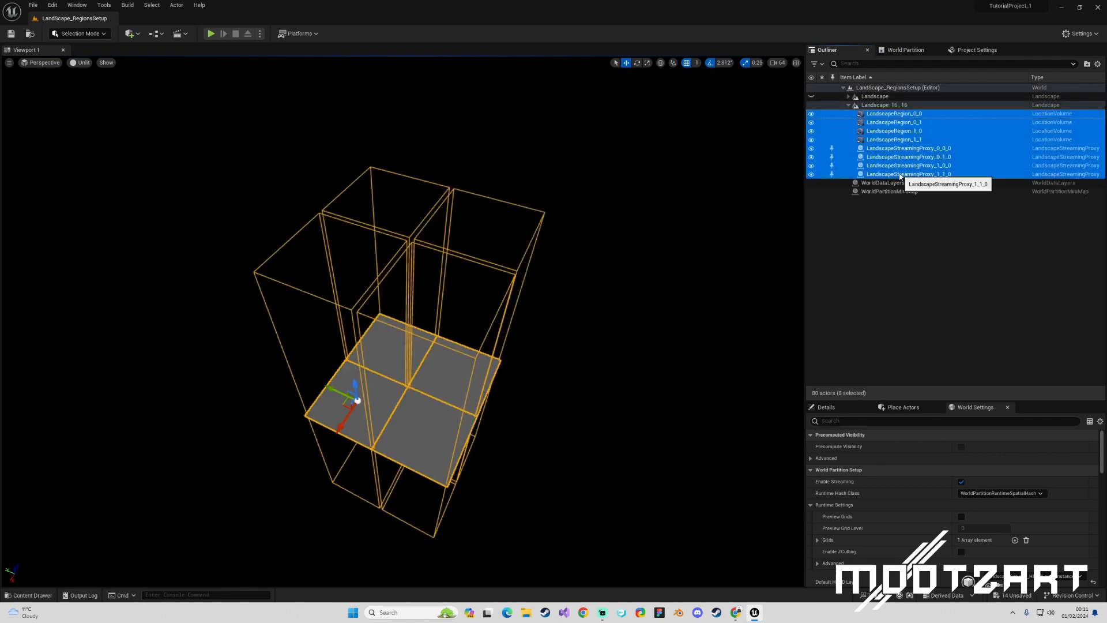
pyautogui.press('Delete')
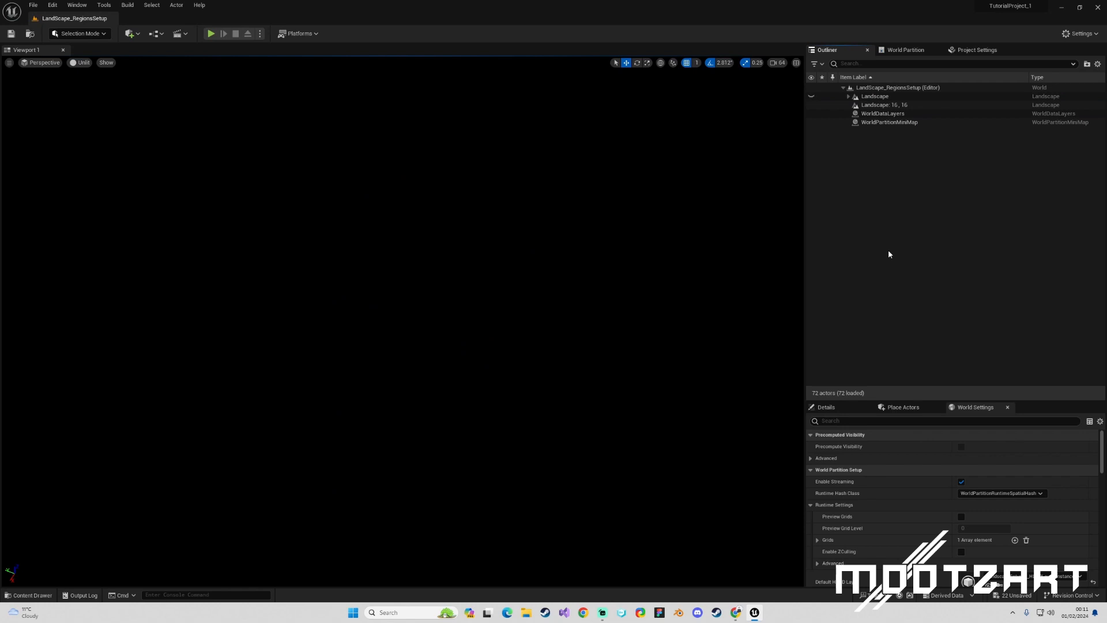
pyautogui.click(876, 105)
# Make the remaining Landscape visible again and check its four regions on the World Partition map with a trial area selection.
pyautogui.click(848, 96)
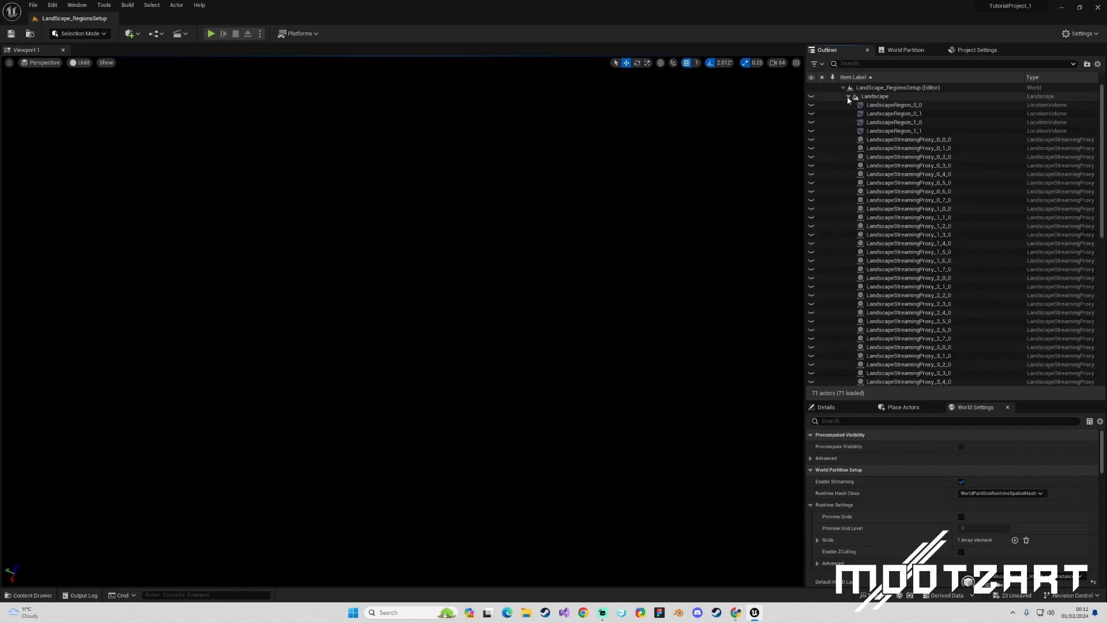
pyautogui.click(903, 50)
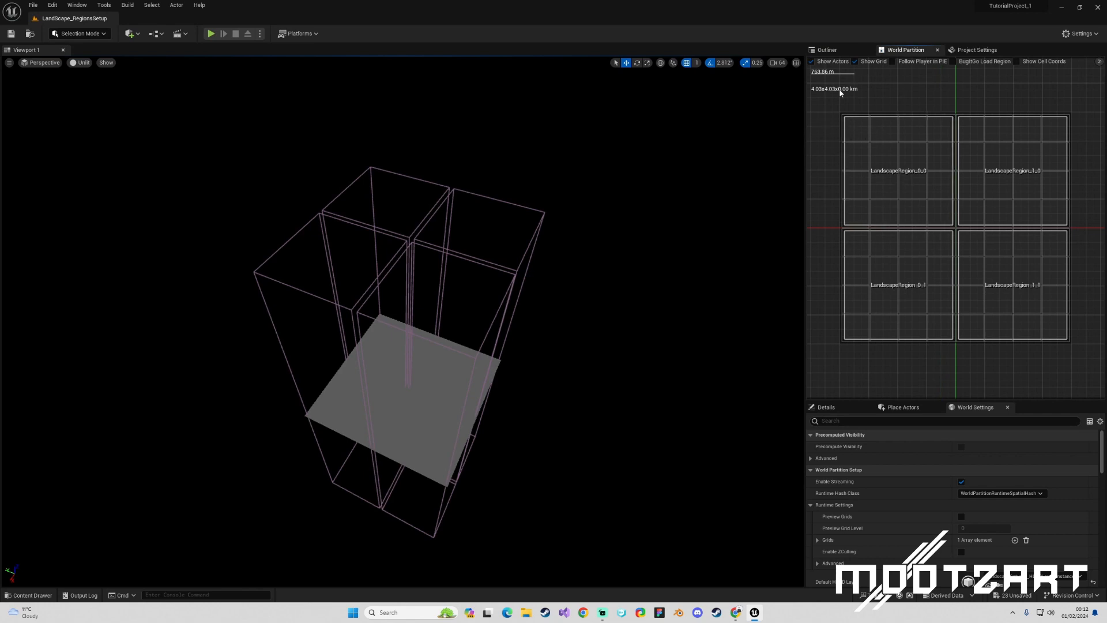
pyautogui.click(852, 50)
pyautogui.click(905, 50)
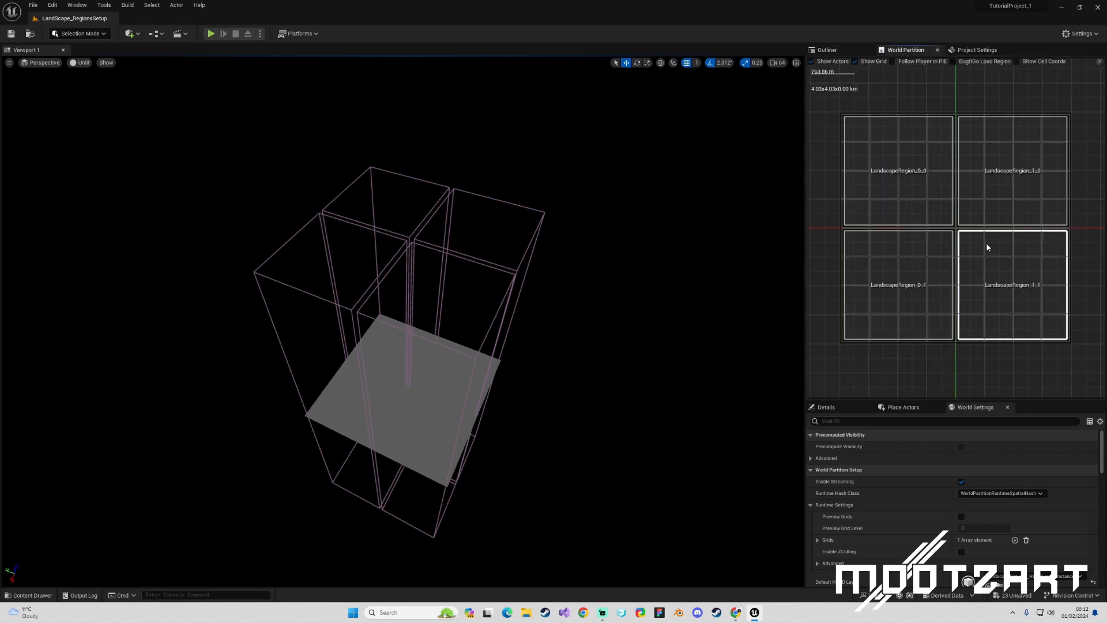
pyautogui.moveTo(920, 184); pyautogui.dragTo(1008, 293)
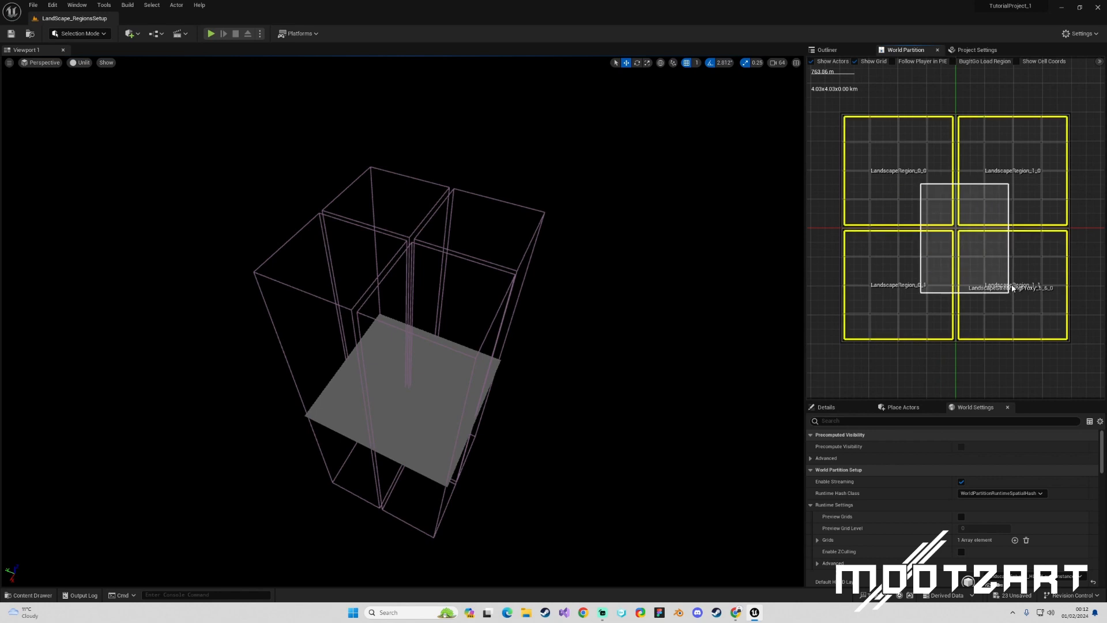
pyautogui.click(877, 103)
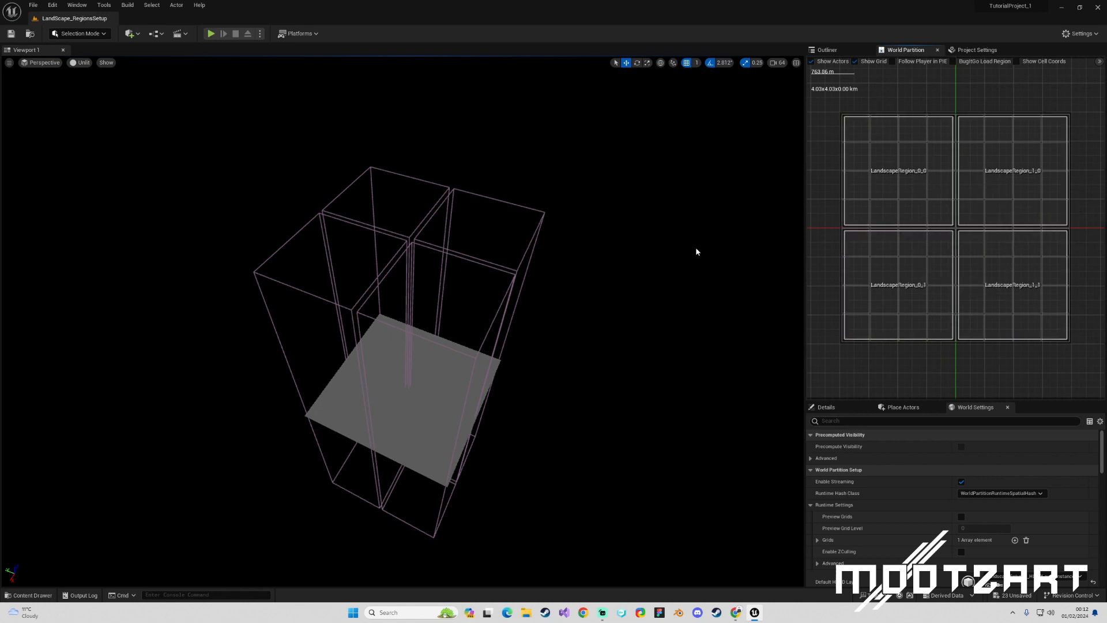
# Select one of the Landscape's region volumes in the viewport and collapse the Landscape hierarchy in the Outliner.
pyautogui.press('d')
pyautogui.moveTo(695, 252); pyautogui.dragTo(595, 363, button='right')
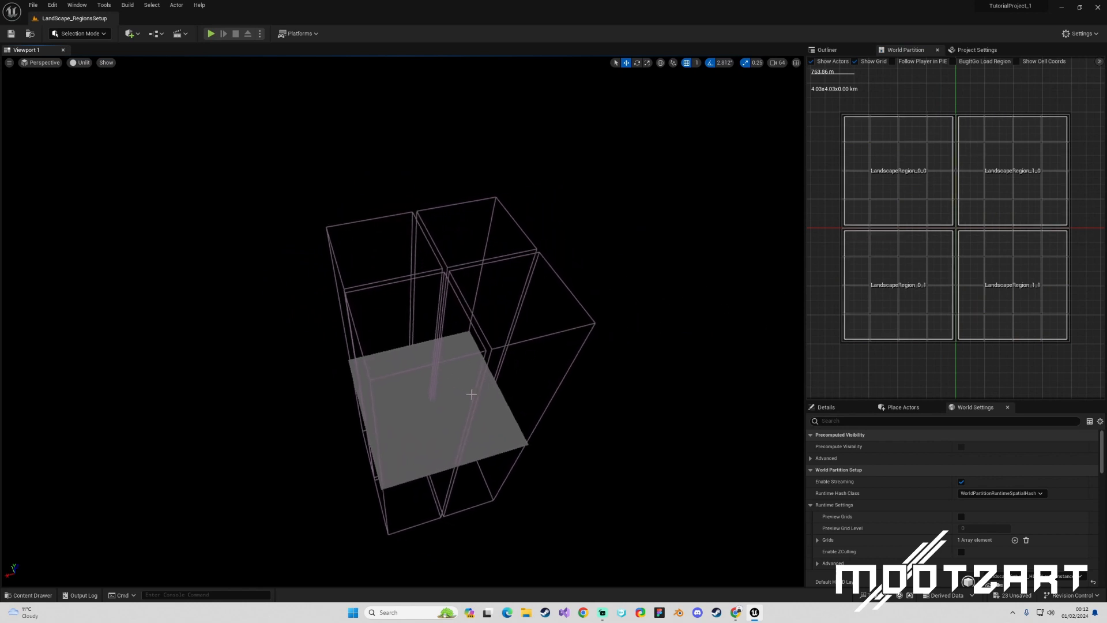
pyautogui.click(576, 327)
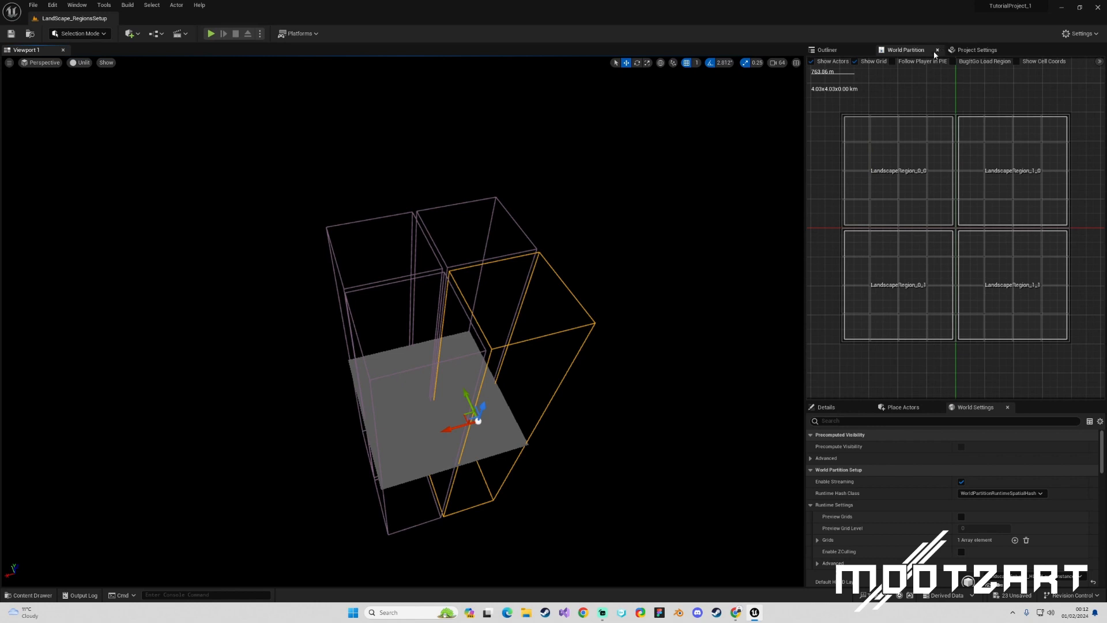
pyautogui.click(826, 52)
pyautogui.click(848, 97)
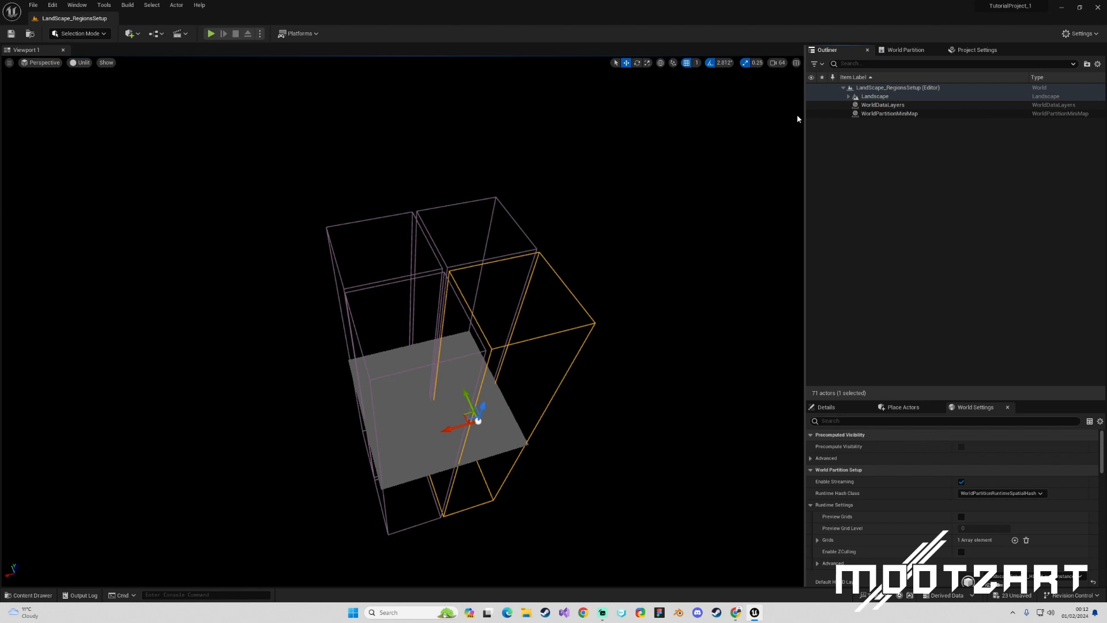
# Start a new landscape in Landscape mode and set its World Partition Region Size to 8.
pyautogui.click(80, 34)
pyautogui.click(79, 60)
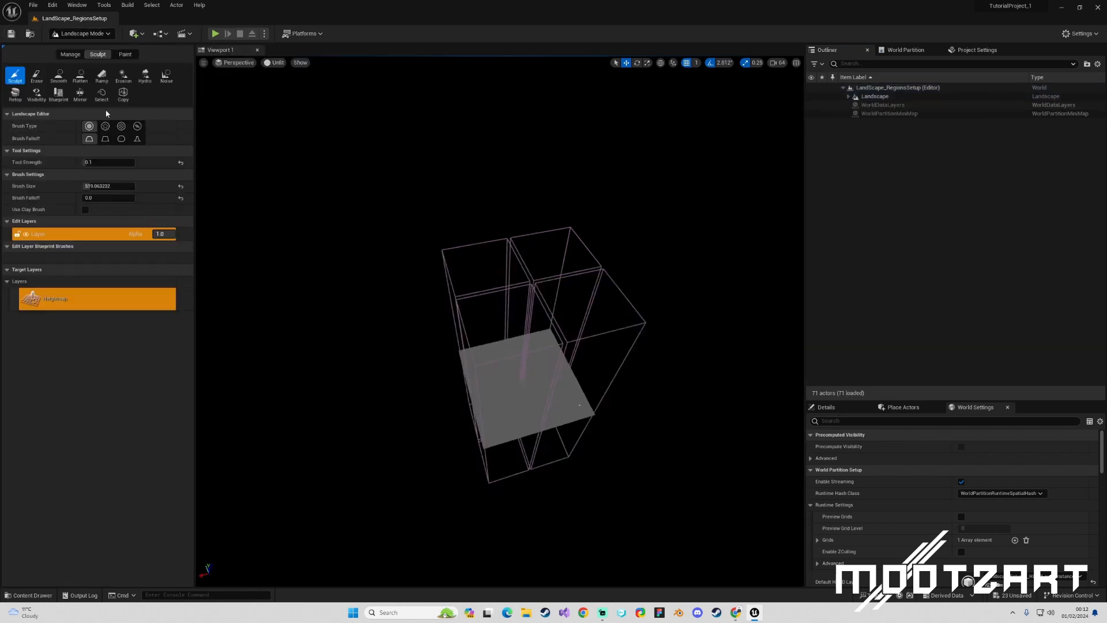
pyautogui.click(70, 54)
pyautogui.click(15, 75)
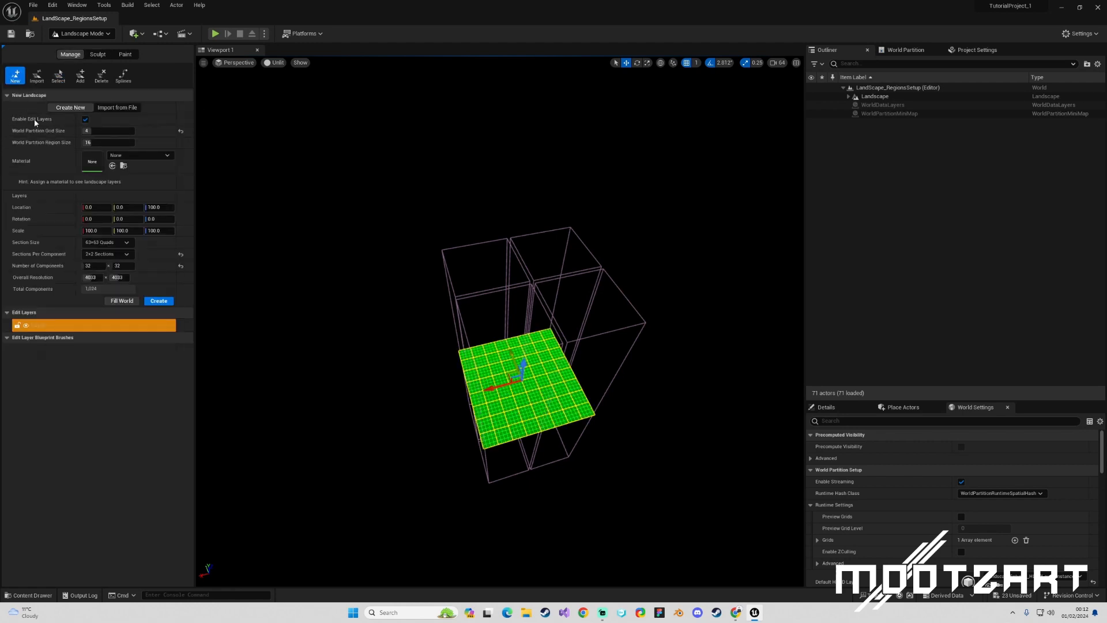
pyautogui.click(101, 143)
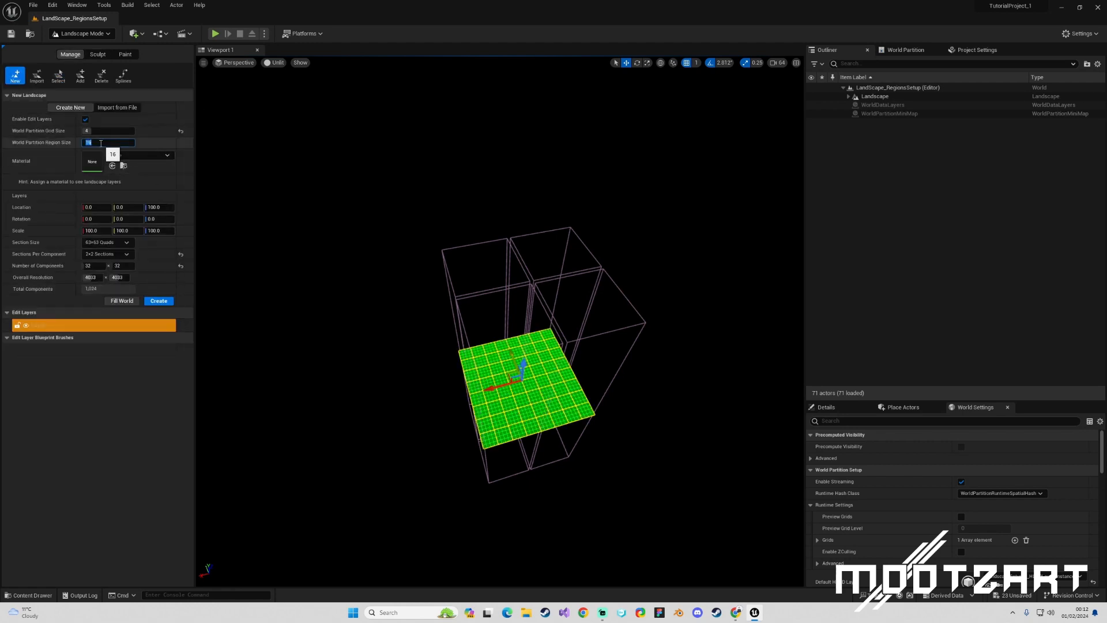
pyautogui.write('8')
pyautogui.press('Return')
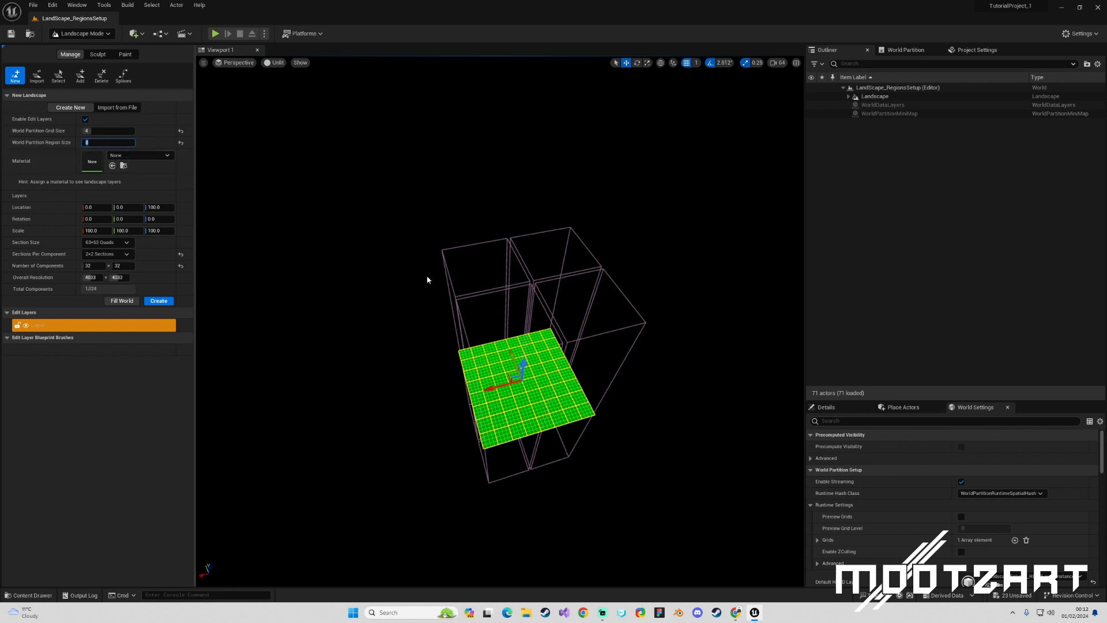
# Hide the existing Landscape in the Outliner and create the new landscape with the current settings.
pyautogui.moveTo(499, 321); pyautogui.dragTo(637, 363, button='right')
pyautogui.moveTo(404, 276); pyautogui.dragTo(427, 279, button='right')
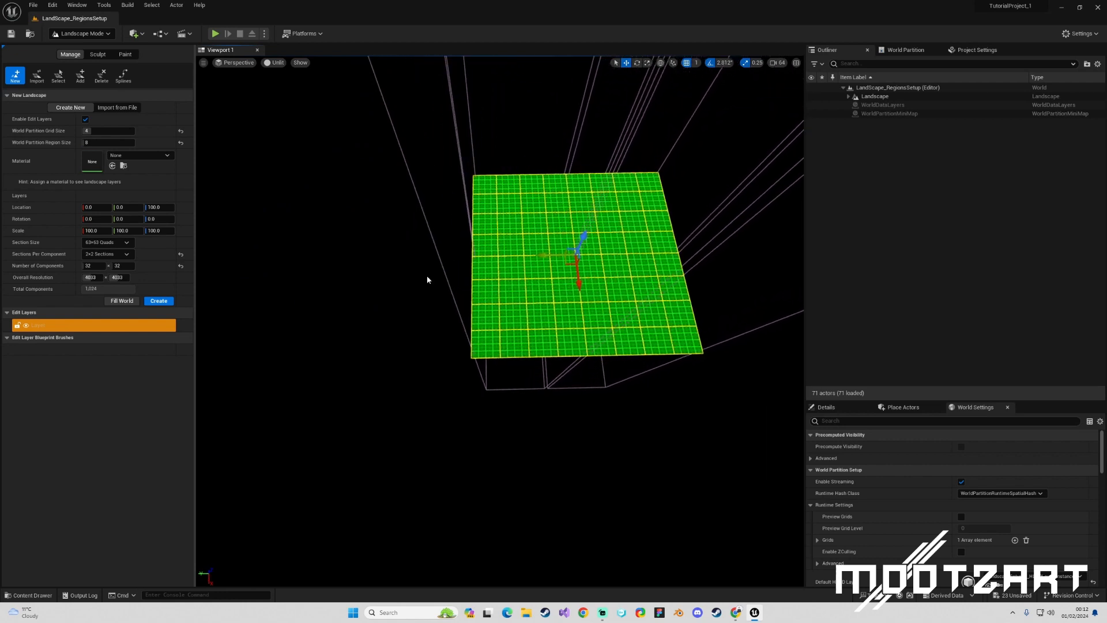
pyautogui.moveTo(486, 353); pyautogui.dragTo(486, 353, button='right')
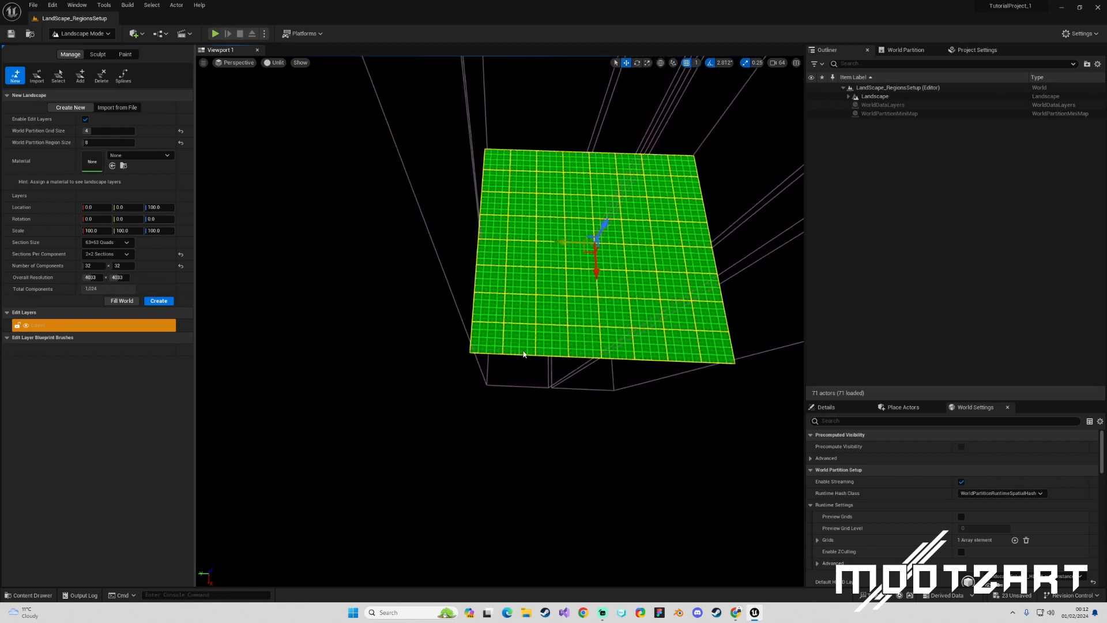
pyautogui.moveTo(555, 335); pyautogui.dragTo(584, 308, button='right')
pyautogui.press('s')
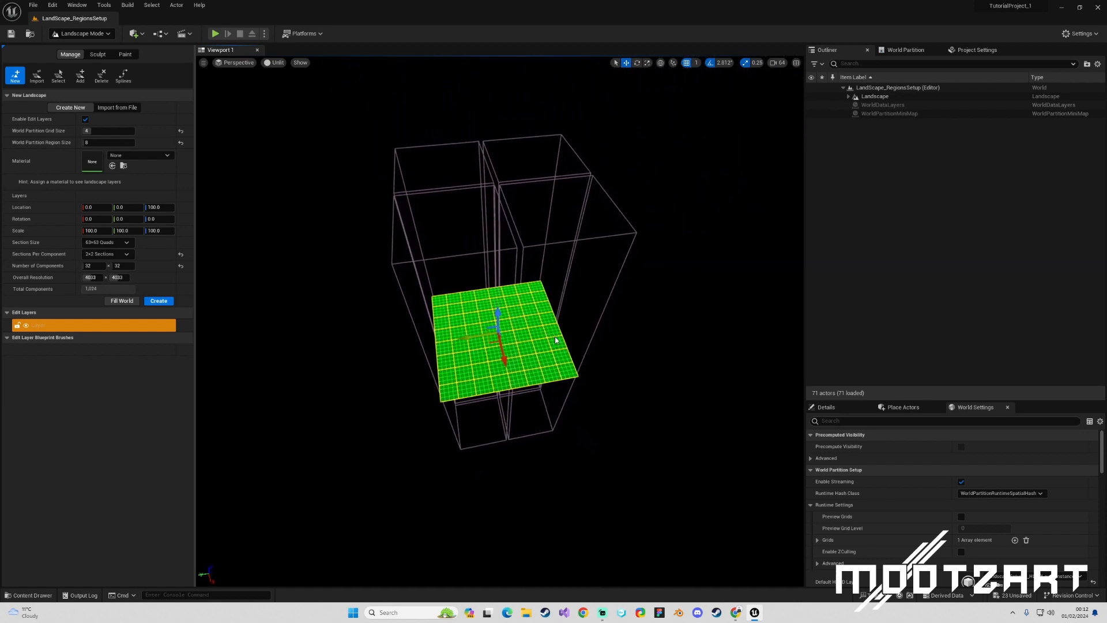
pyautogui.press('a')
pyautogui.moveTo(518, 332); pyautogui.dragTo(595, 340, button='right')
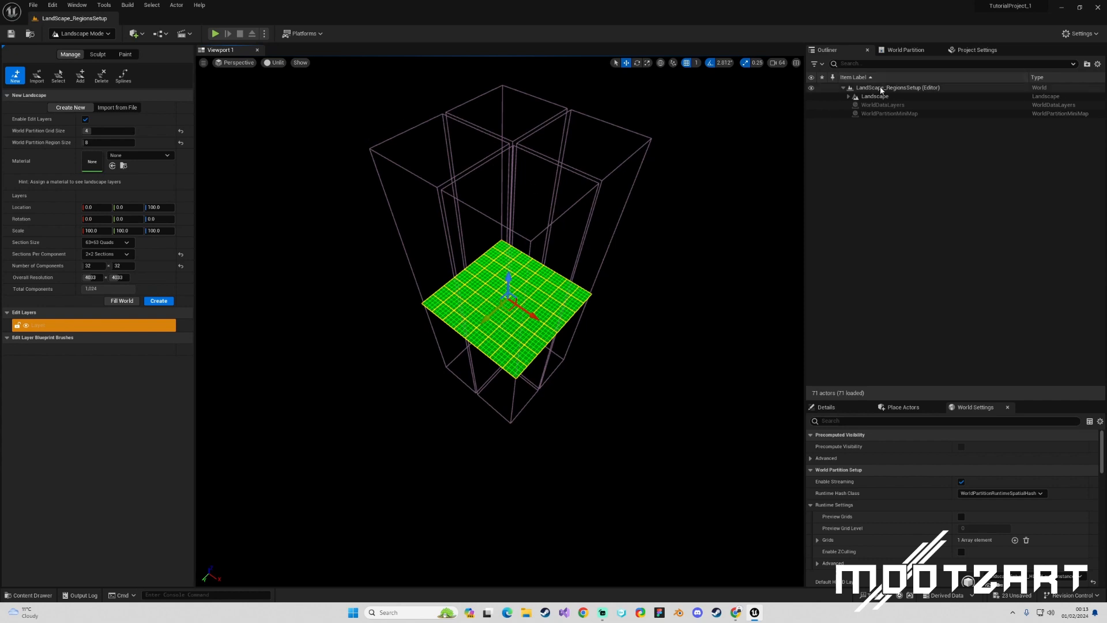
pyautogui.click(812, 97)
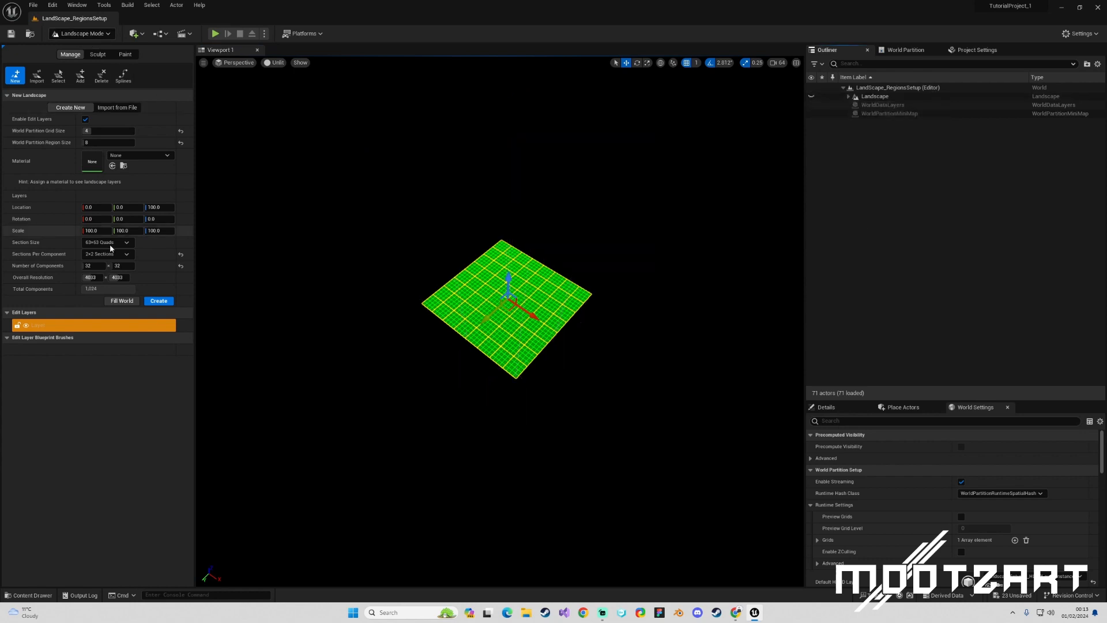
pyautogui.click(166, 303)
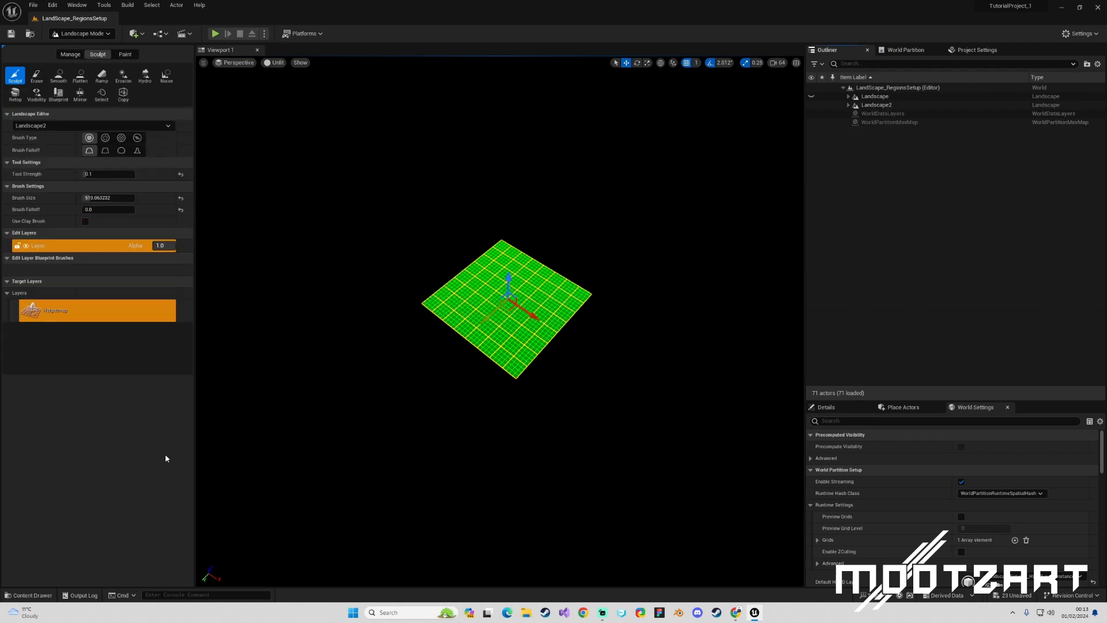
# Return to Selection mode and view the new landscape's region volumes in the viewport.
pyautogui.moveTo(589, 297); pyautogui.dragTo(591, 297, button='right')
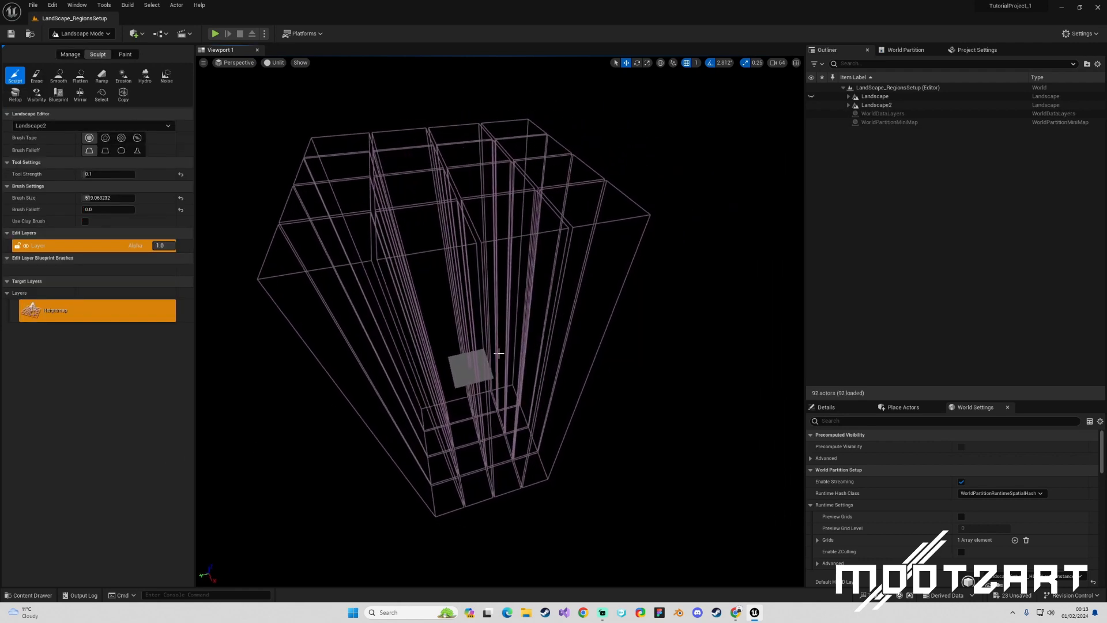
pyautogui.click(92, 34)
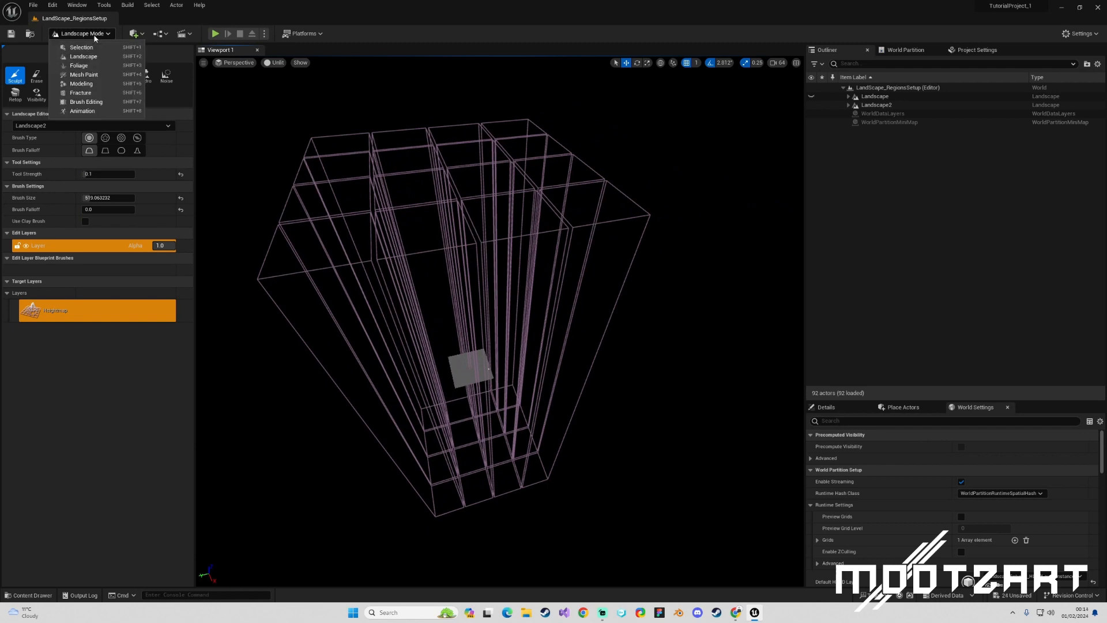
pyautogui.click(86, 47)
pyautogui.moveTo(369, 242); pyautogui.dragTo(369, 242, button='right')
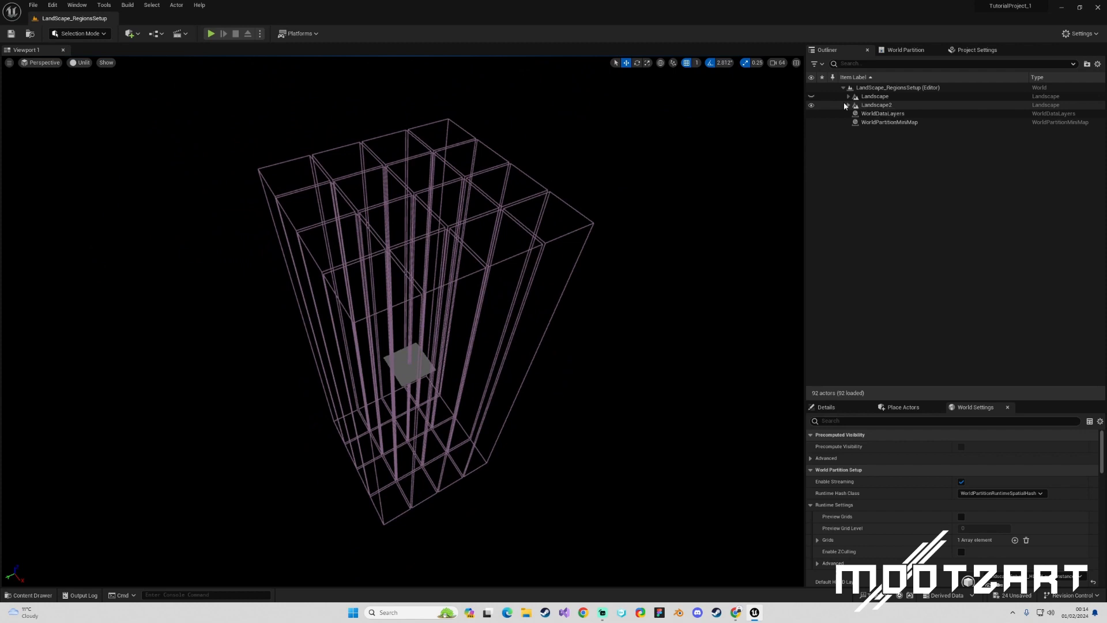
# Toggle the visibility of Landscape and Landscape2 to compare their region volumes, leaving only Landscape shown.
pyautogui.click(812, 97)
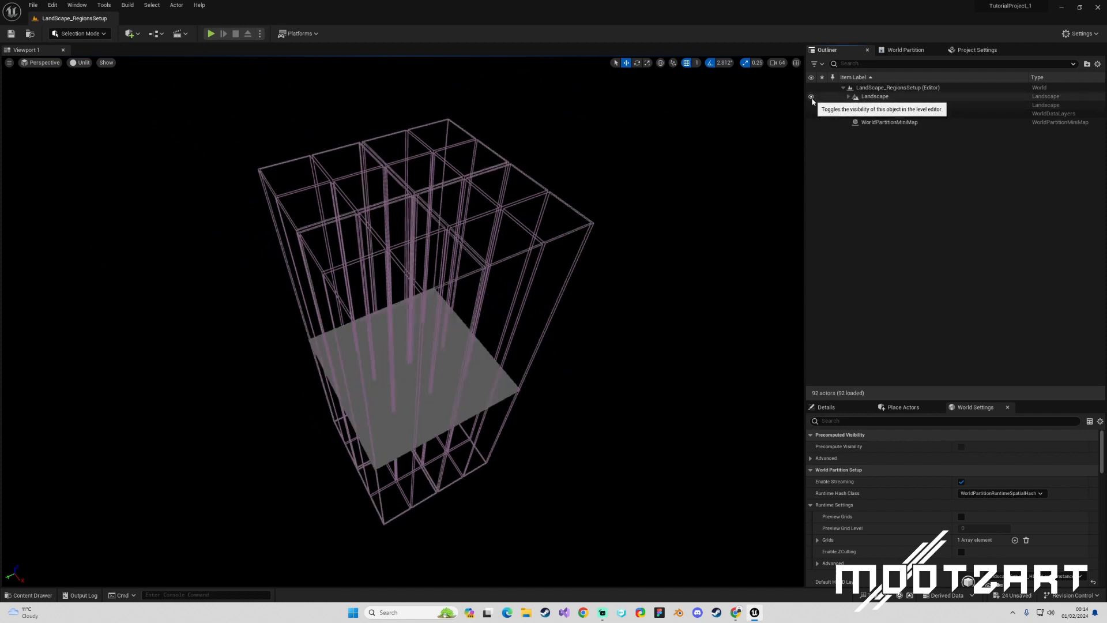
pyautogui.click(812, 97)
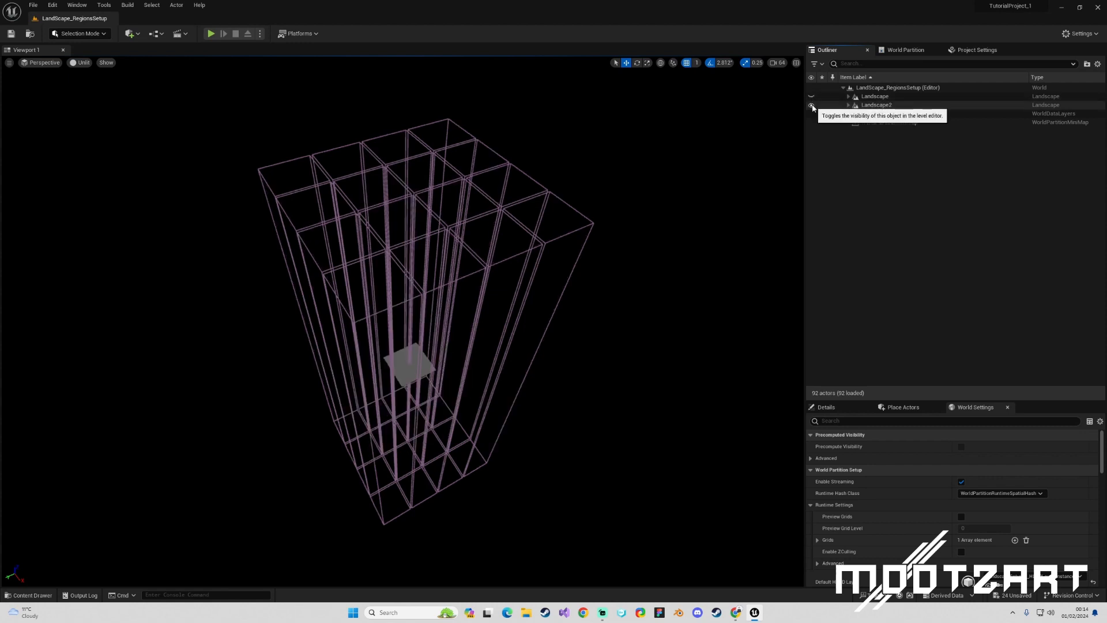
pyautogui.click(810, 105)
pyautogui.click(811, 106)
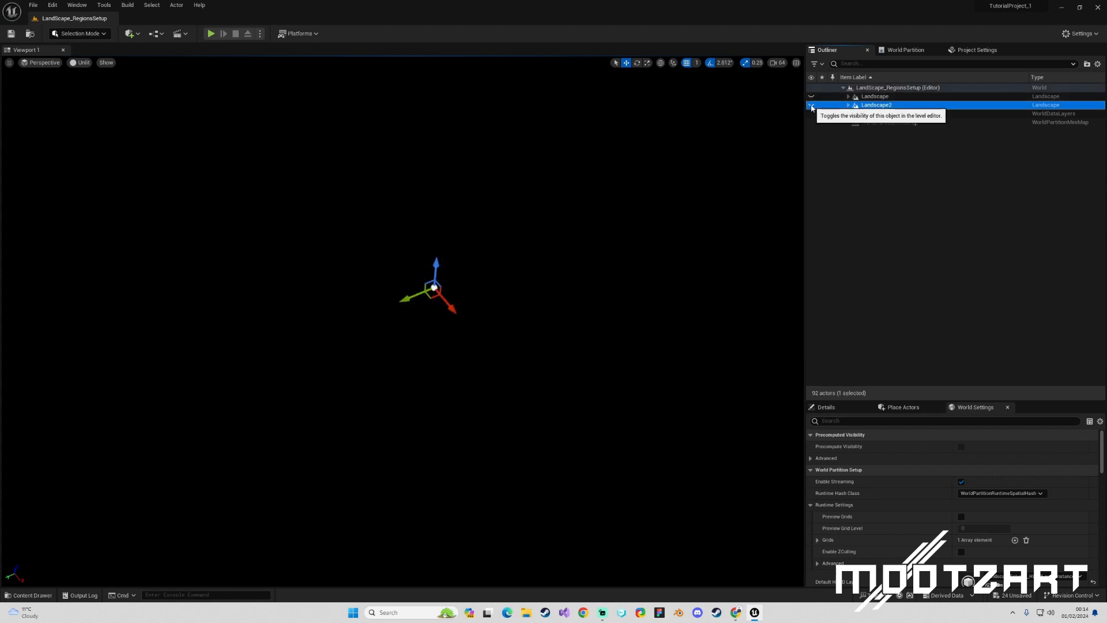
pyautogui.click(811, 106)
pyautogui.click(811, 106)
pyautogui.click(812, 96)
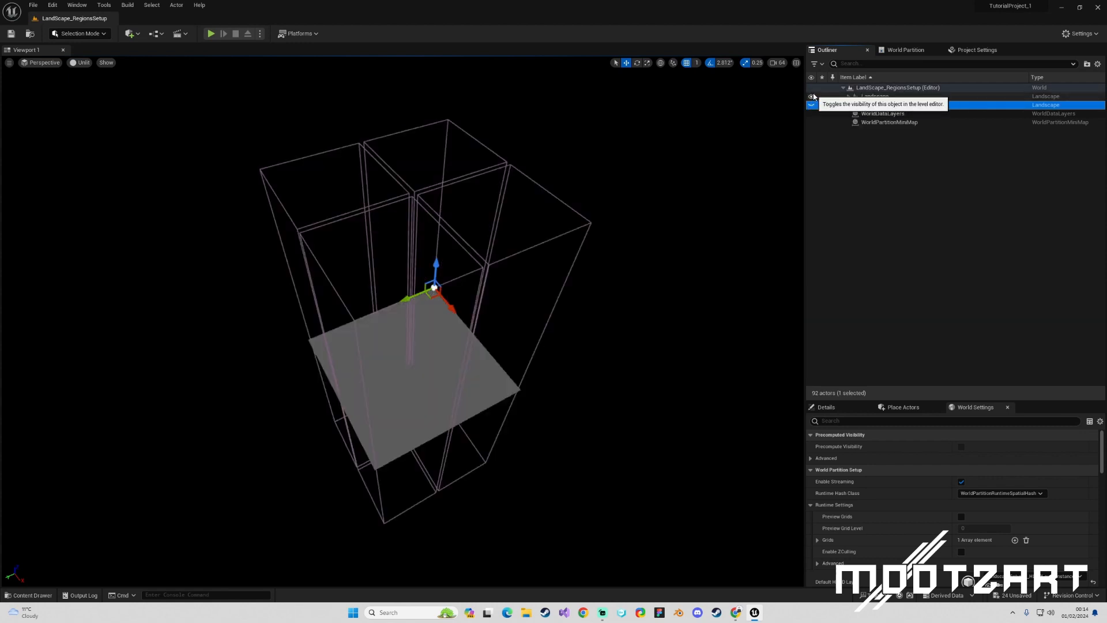
# Delete all region volumes and streaming proxies under the older Landscape together with that landscape.
pyautogui.click(848, 97)
pyautogui.click(881, 107)
pyautogui.scroll(-10, 917, 332)
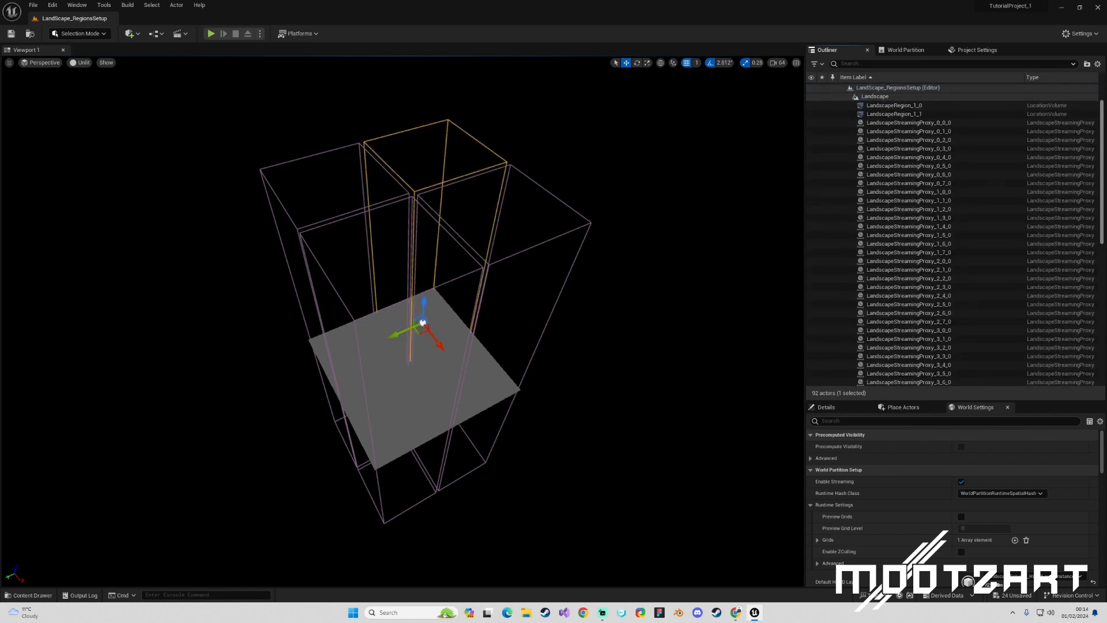
pyautogui.keyDown('shift'); pyautogui.click(911, 355); pyautogui.keyUp('shift')
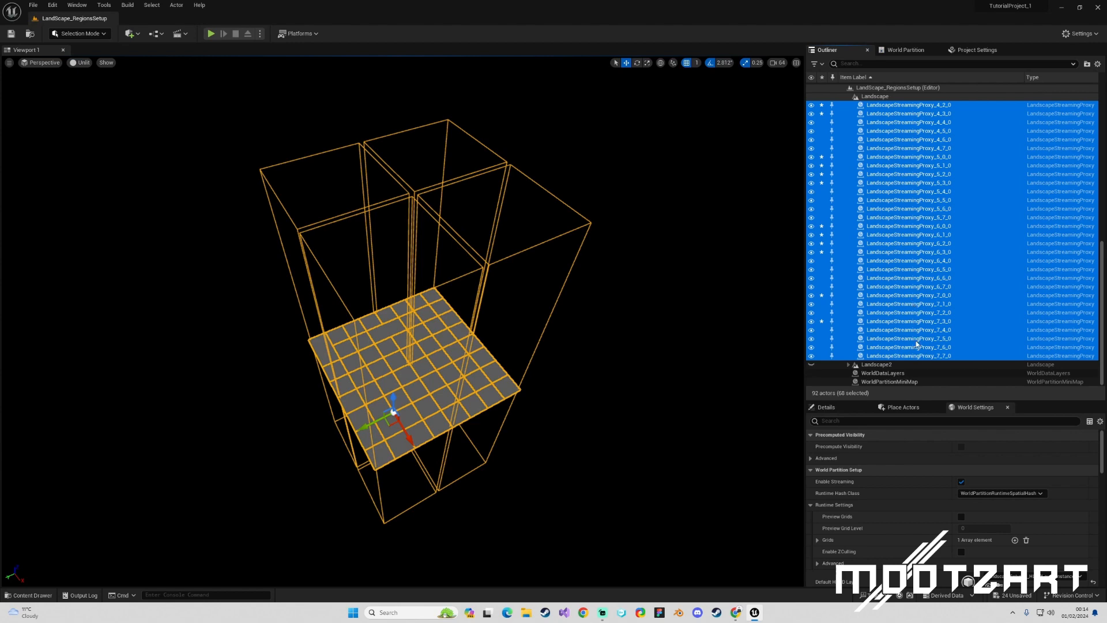
pyautogui.press('Delete')
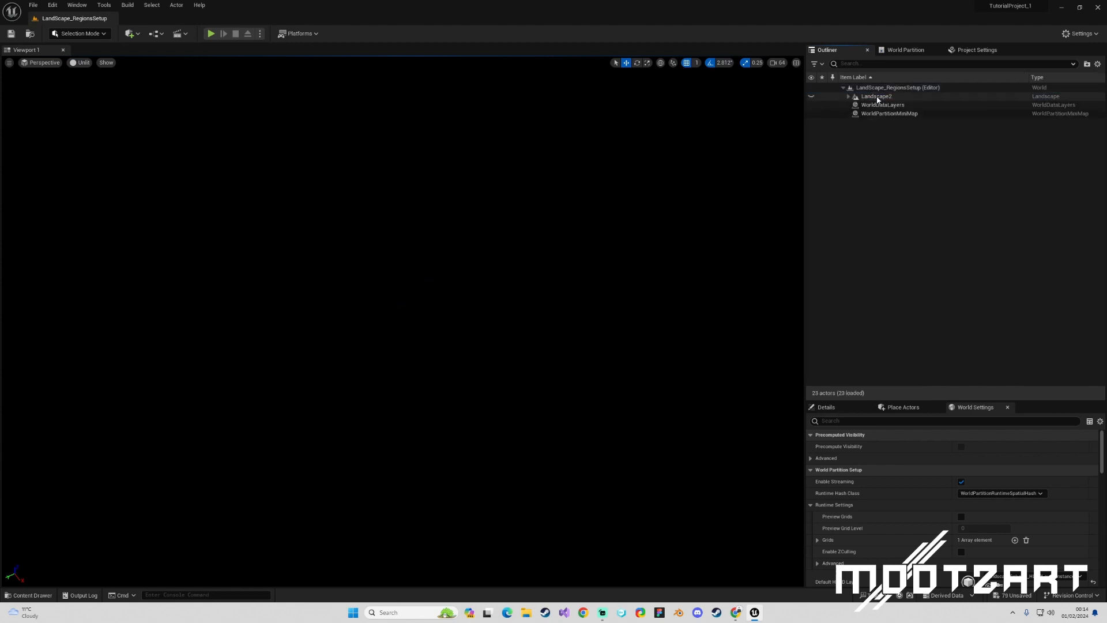
# Make Landscape2 visible again in the Outliner and view its region volumes.
pyautogui.click(807, 98)
pyautogui.click(810, 96)
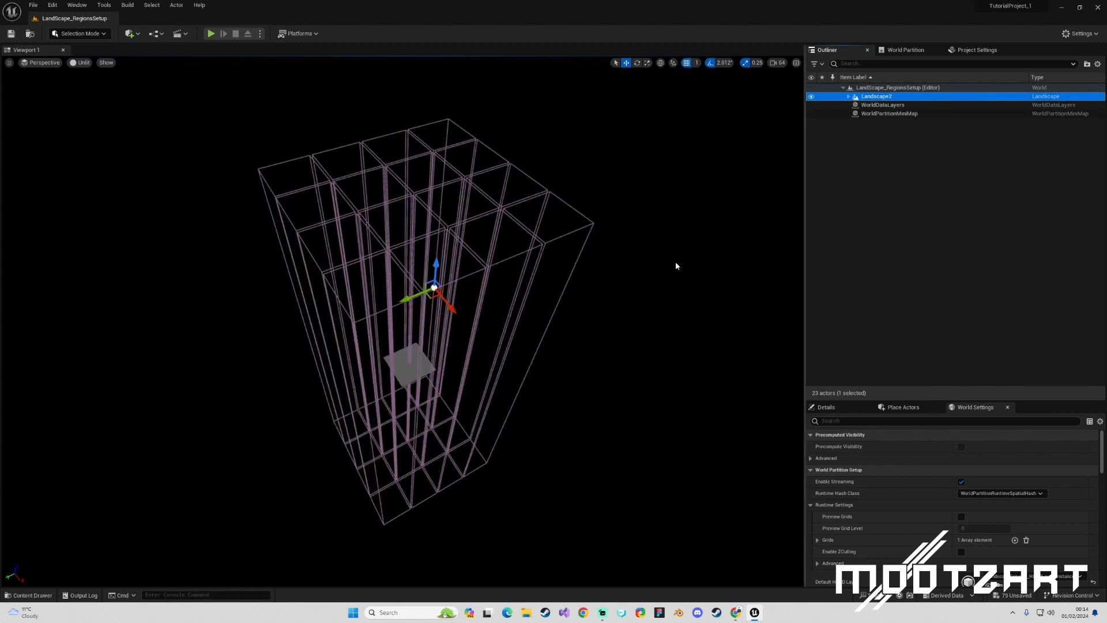
pyautogui.moveTo(677, 265); pyautogui.dragTo(719, 282, button='right')
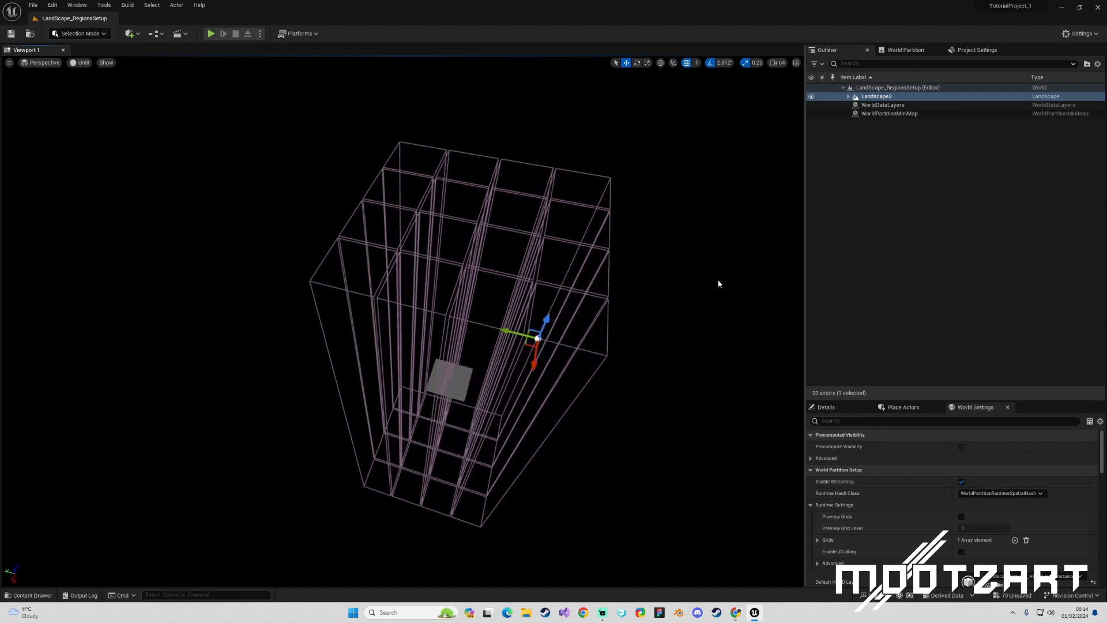
# Select all of Landscape2's regions on the World Partition map and load them.
pyautogui.click(905, 50)
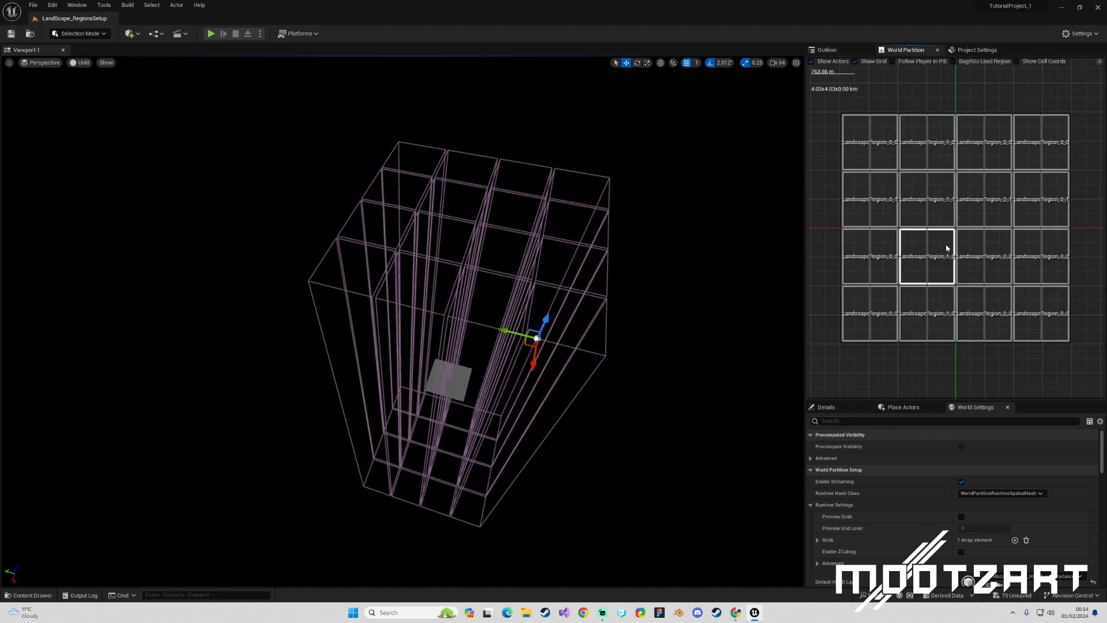
pyautogui.moveTo(876, 141); pyautogui.dragTo(1049, 319)
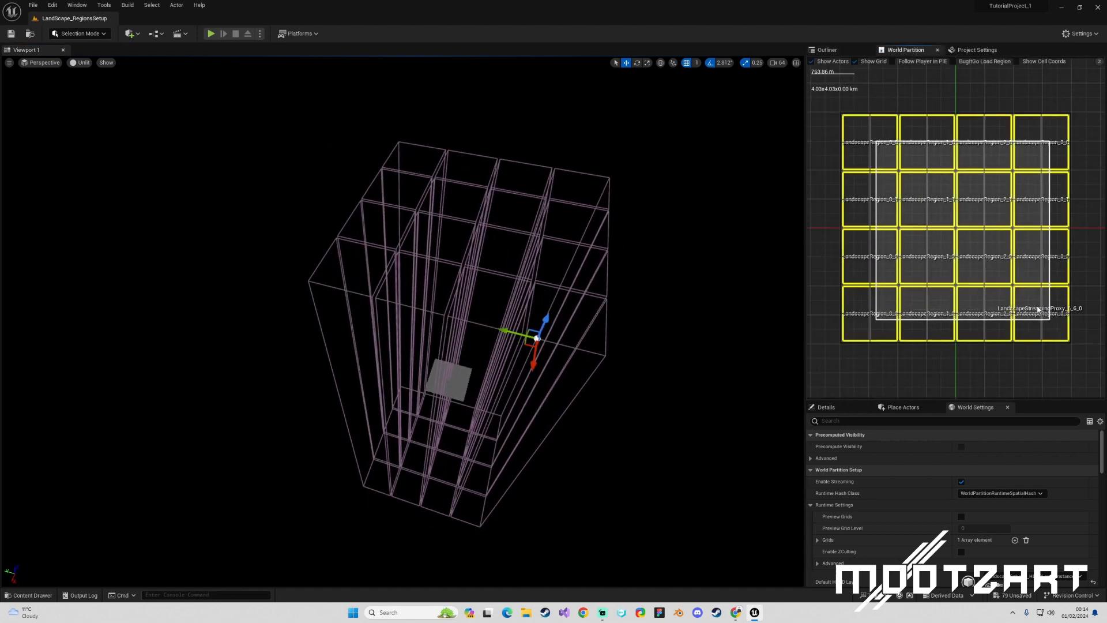
pyautogui.rightClick(1026, 298)
pyautogui.click(1035, 333)
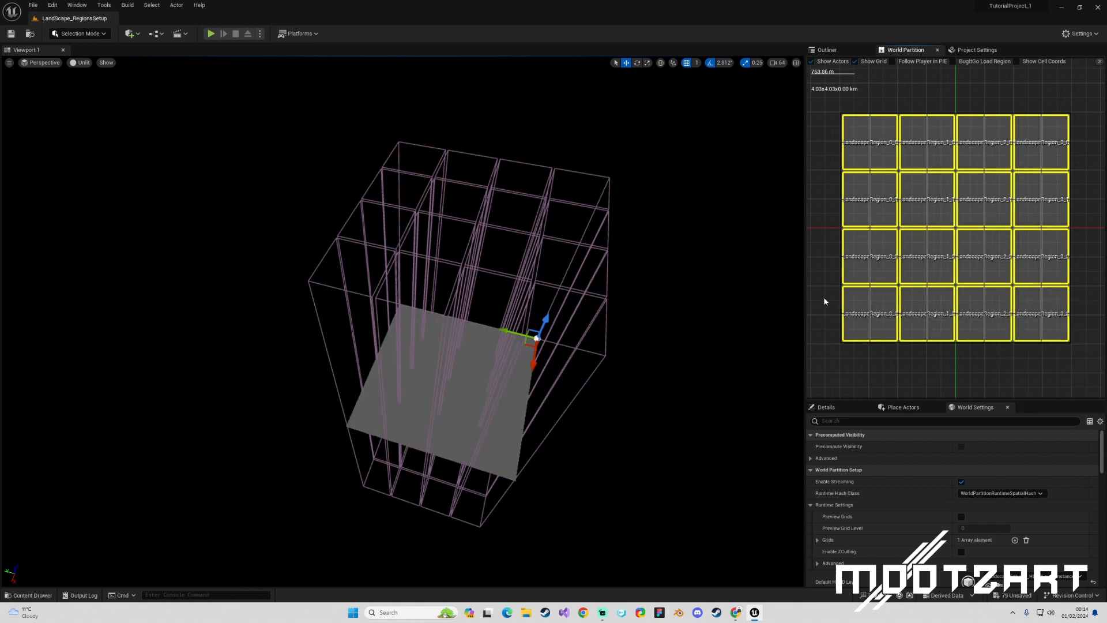
# Select individual streaming proxies near the corner of the loaded landscape to examine how many fit in one region.
pyautogui.moveTo(659, 326); pyautogui.dragTo(606, 340, button='right')
pyautogui.click(454, 458)
pyautogui.click(462, 457)
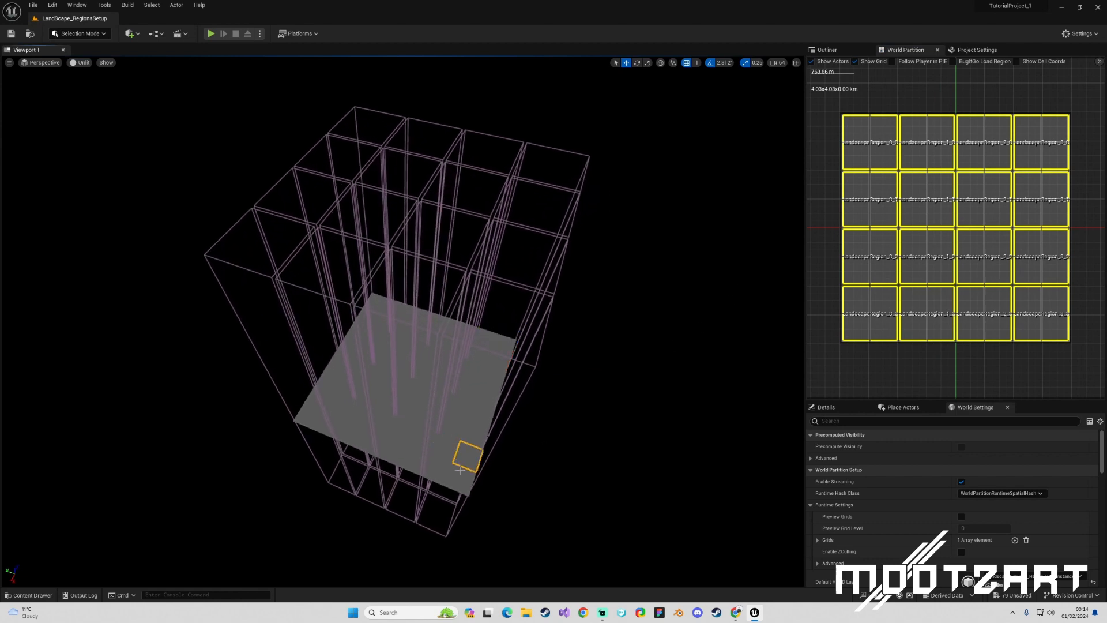
pyautogui.click(462, 473)
pyautogui.moveTo(462, 472); pyautogui.dragTo(408, 455, button='right')
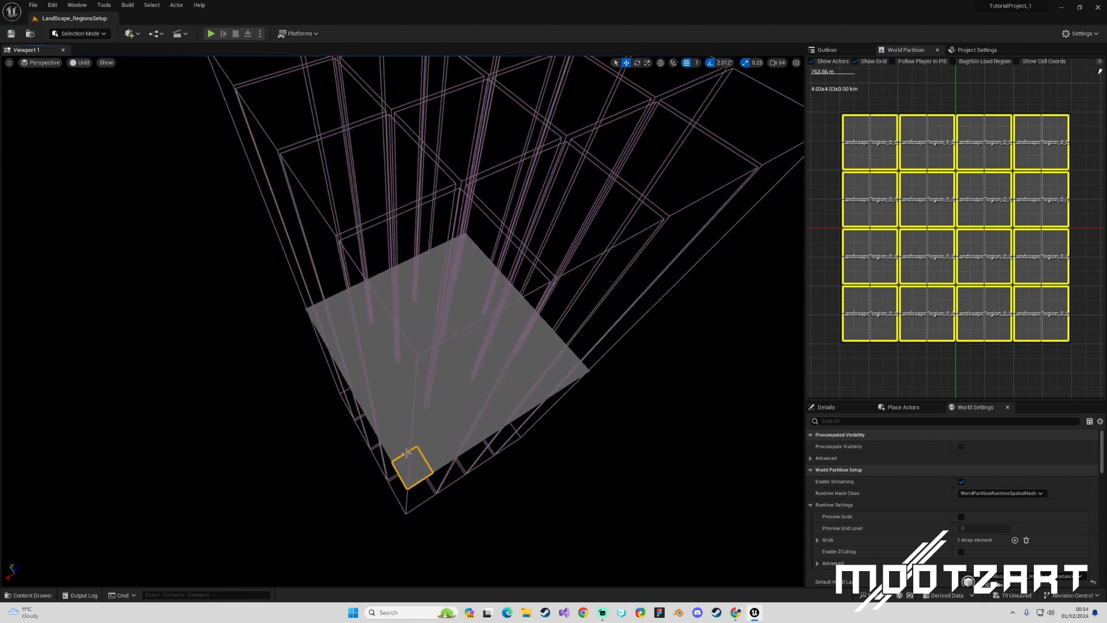
pyautogui.click(400, 445)
pyautogui.click(415, 428)
pyautogui.click(437, 442)
pyautogui.click(411, 462)
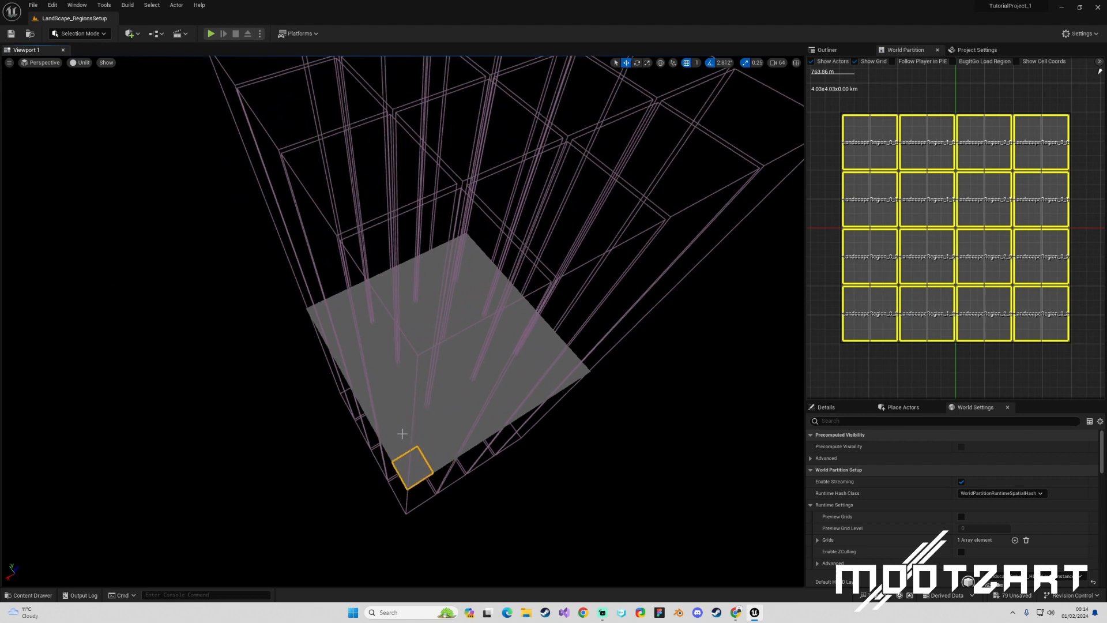
pyautogui.click(420, 426)
pyautogui.moveTo(421, 425); pyautogui.dragTo(545, 427, button='right')
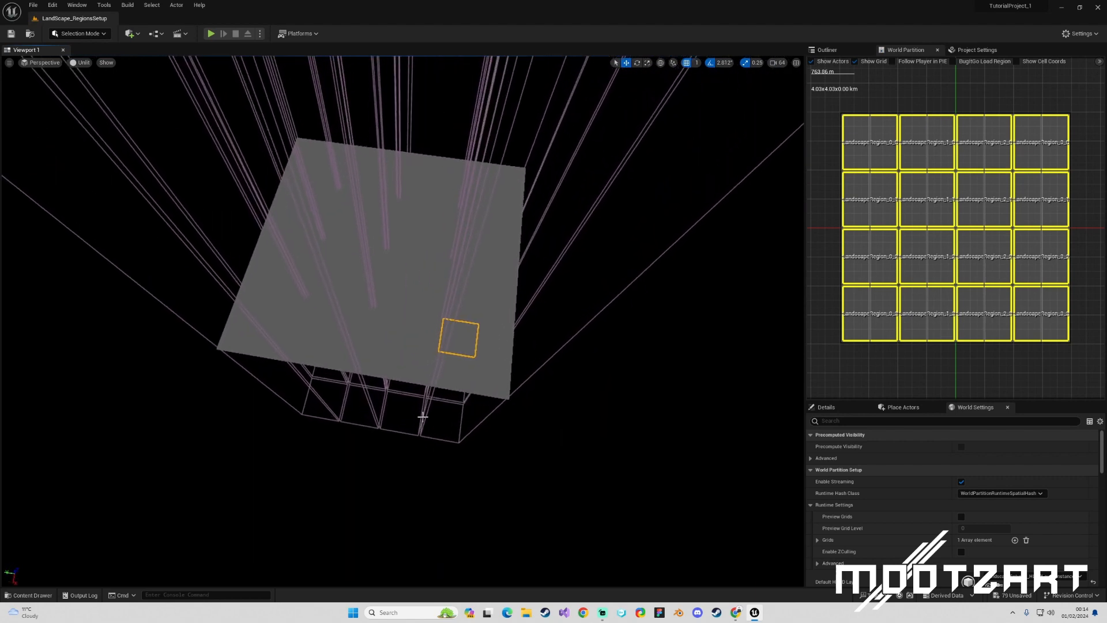
pyautogui.moveTo(558, 381); pyautogui.dragTo(567, 321, button='right')
# Check the World Partition Grid Size description in the new landscape settings and return to Selection mode.
pyautogui.click(98, 36)
pyautogui.click(83, 56)
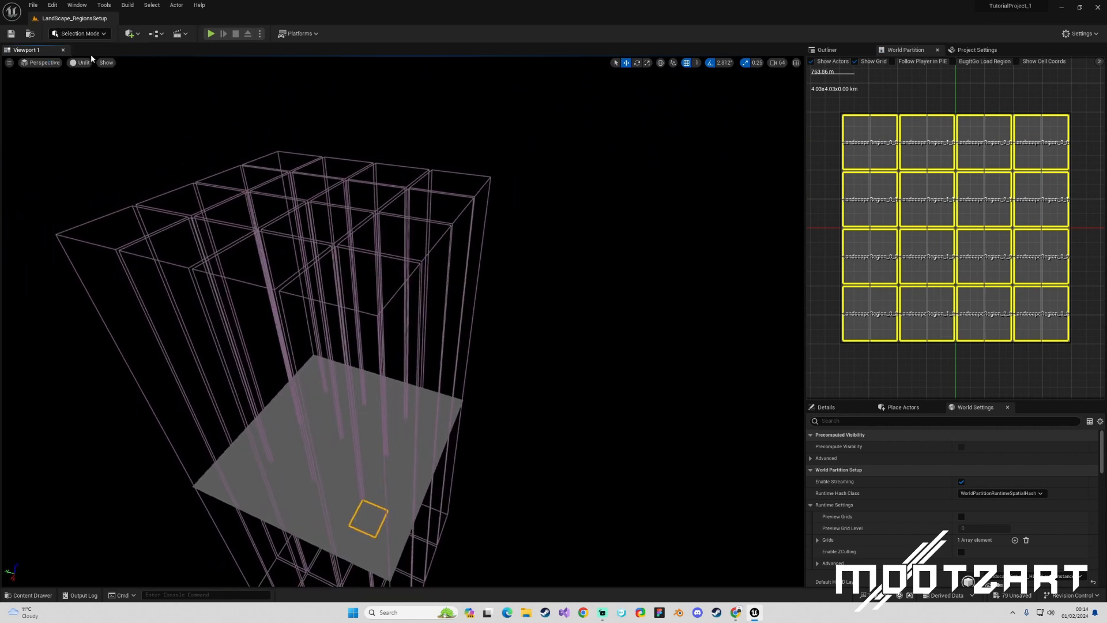
pyautogui.click(53, 71)
pyautogui.click(16, 74)
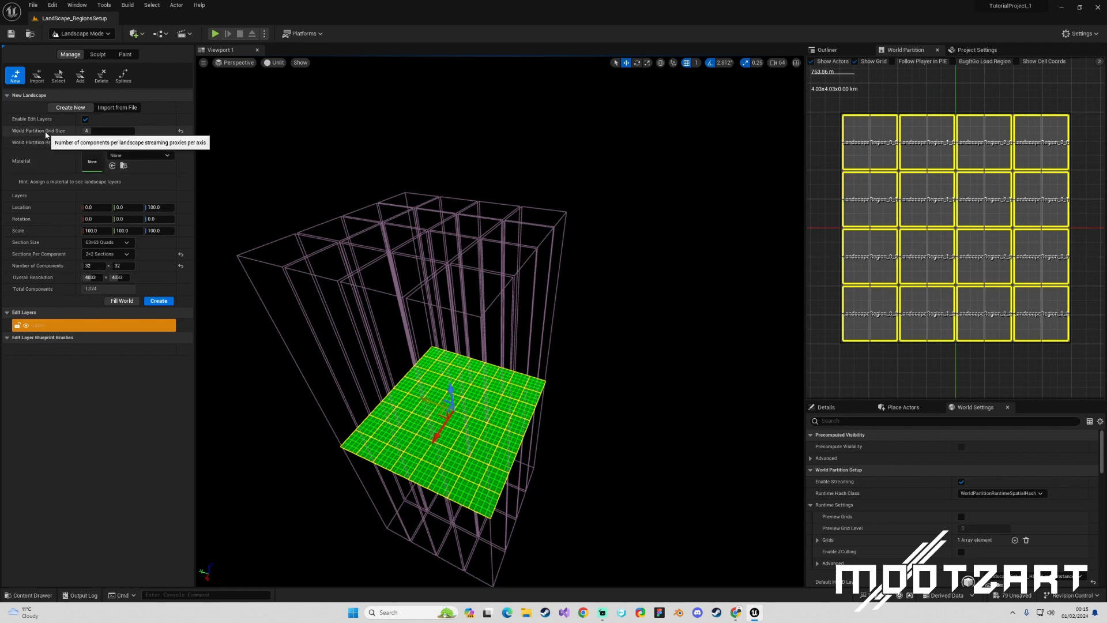
pyautogui.click(76, 38)
pyautogui.click(82, 47)
pyautogui.moveTo(413, 267); pyautogui.dragTo(412, 267, button='right')
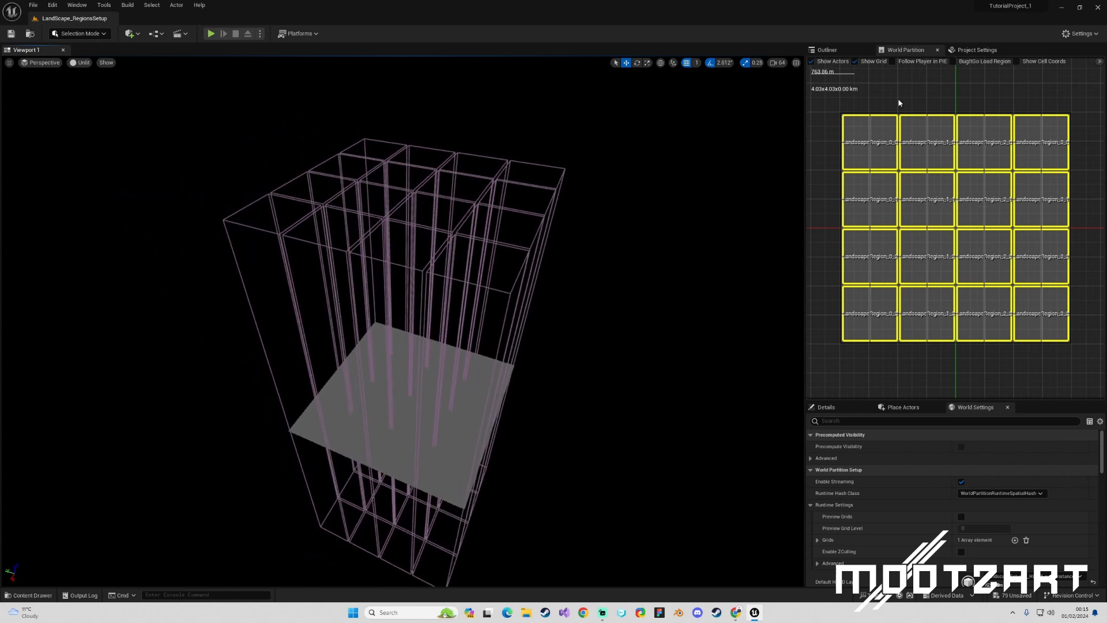
# Unload all of Landscape2's regions on the World Partition map and select one region volume in the viewport.
pyautogui.click(898, 107)
pyautogui.moveTo(864, 137); pyautogui.dragTo(1027, 310)
pyautogui.rightClick(973, 264)
pyautogui.click(1000, 309)
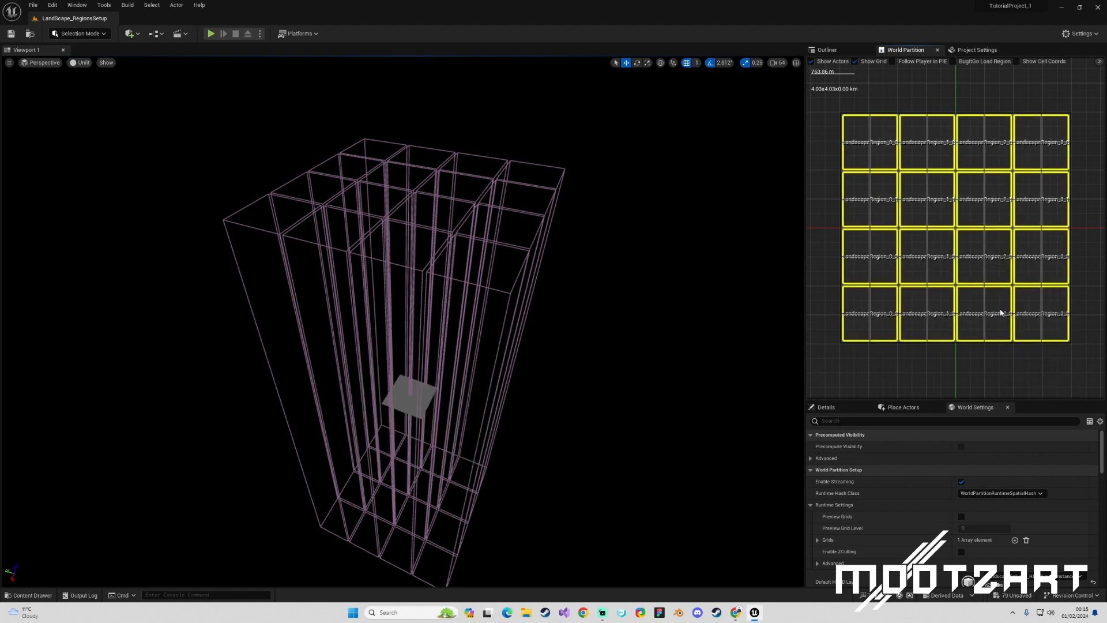
pyautogui.click(904, 380)
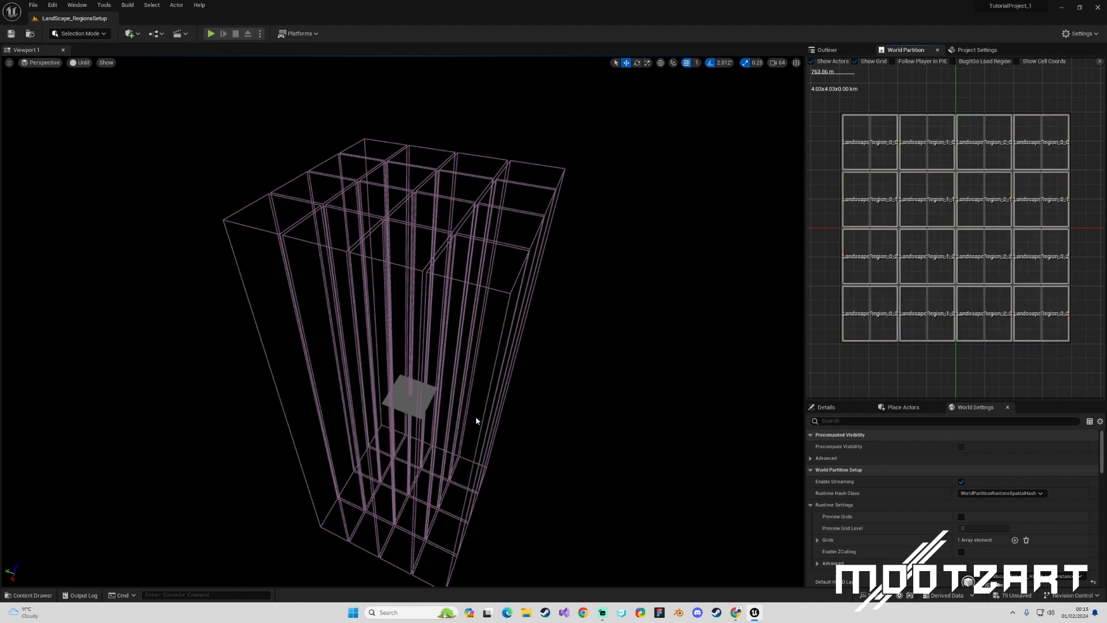
pyautogui.click(414, 389)
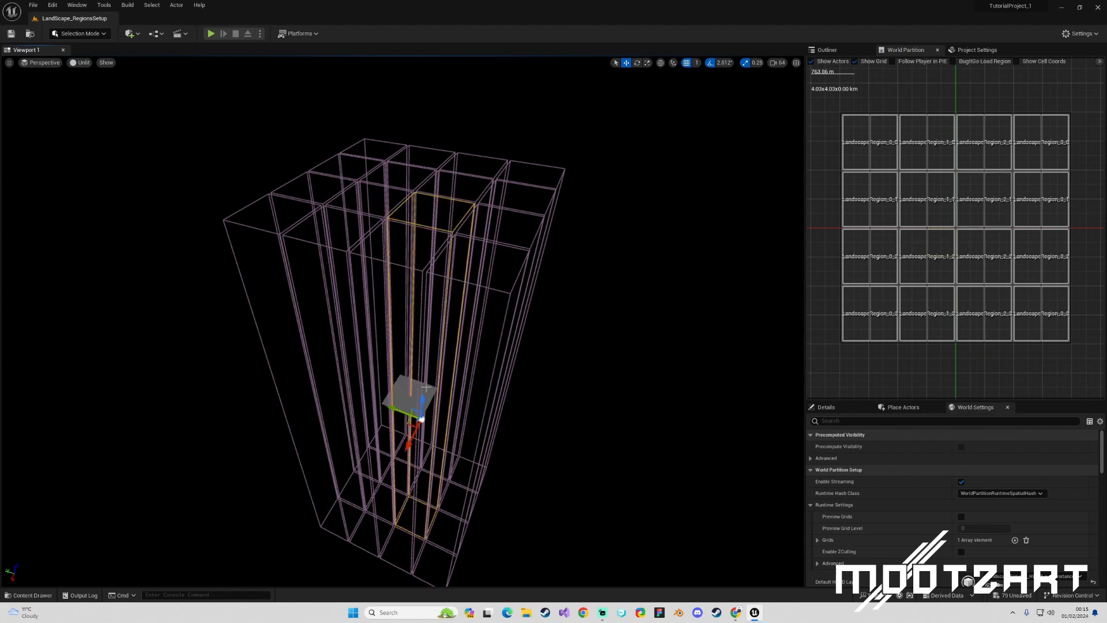
# Select a streaming proxy in the loaded block at the landscape's centre and locate it in the Outliner.
pyautogui.click(425, 387)
pyautogui.moveTo(426, 388)
pyautogui.mouseDown(button='right')
pyautogui.moveTo(427, 346)
pyautogui.moveTo(441, 347)
pyautogui.moveTo(452, 392)
pyautogui.moveTo(490, 438)
pyautogui.moveTo(585, 490)
pyautogui.moveTo(597, 470)
pyautogui.mouseUp(button='right')
pyautogui.press('s')
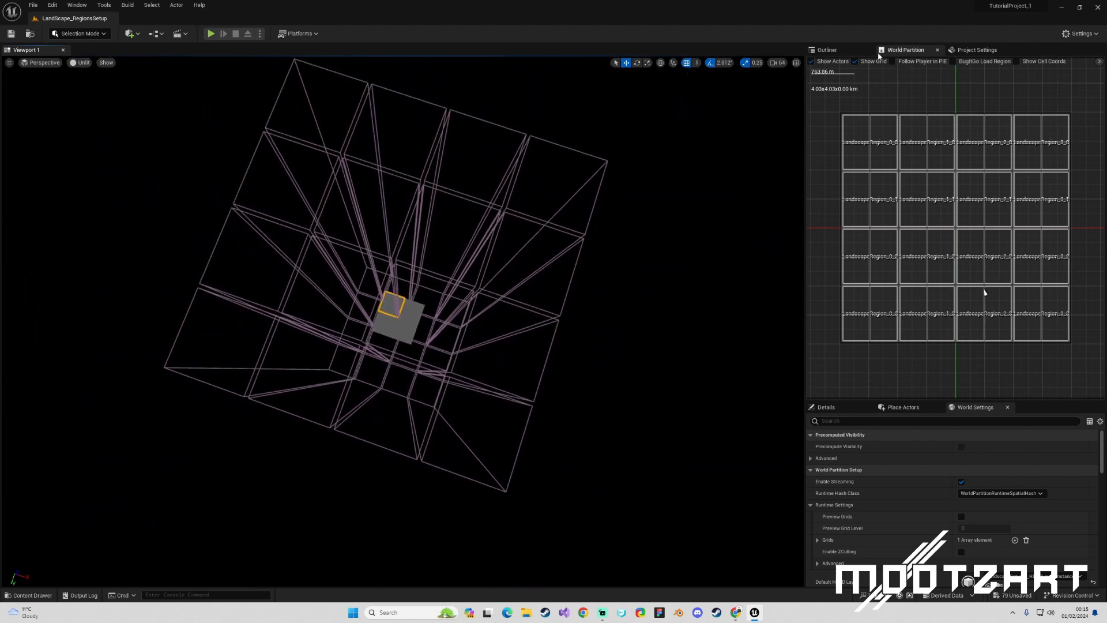
pyautogui.click(827, 50)
pyautogui.scroll(-1, 946, 248)
pyautogui.click(950, 270)
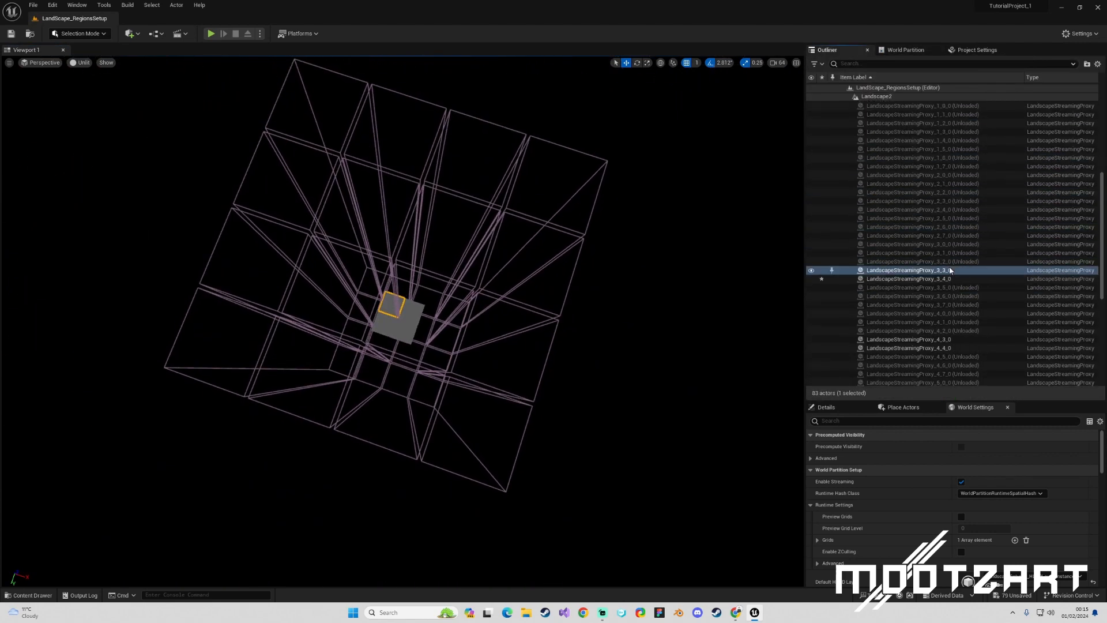
pyautogui.keyDown('alt'); pyautogui.moveTo(588, 311); pyautogui.dragTo(467, 242); pyautogui.keyUp('alt')
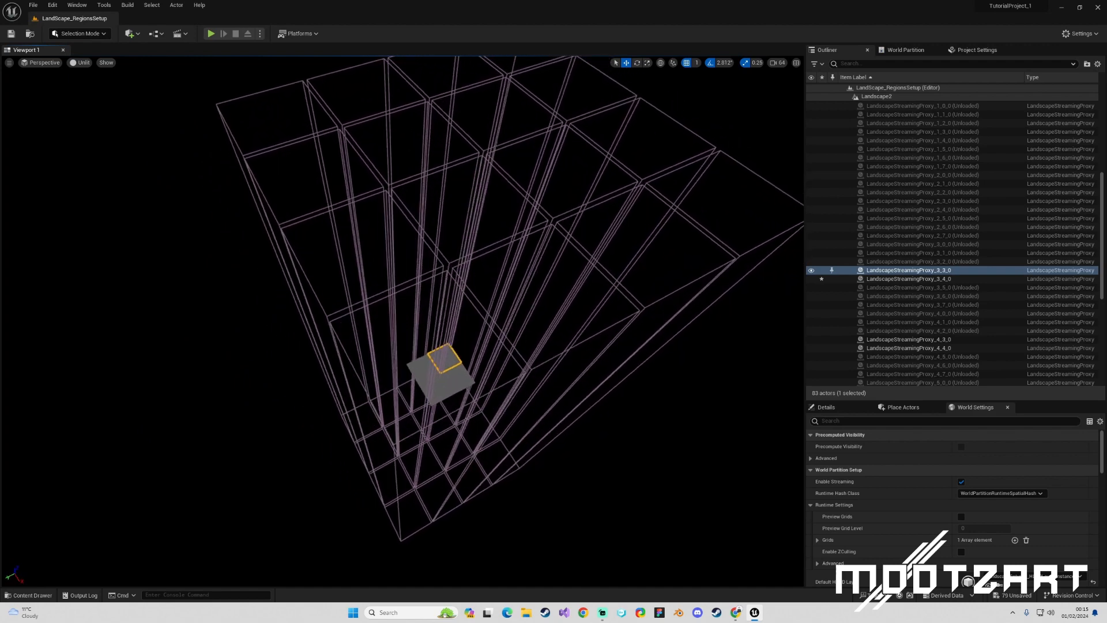
pyautogui.moveTo(663, 230); pyautogui.dragTo(586, 236, button='right')
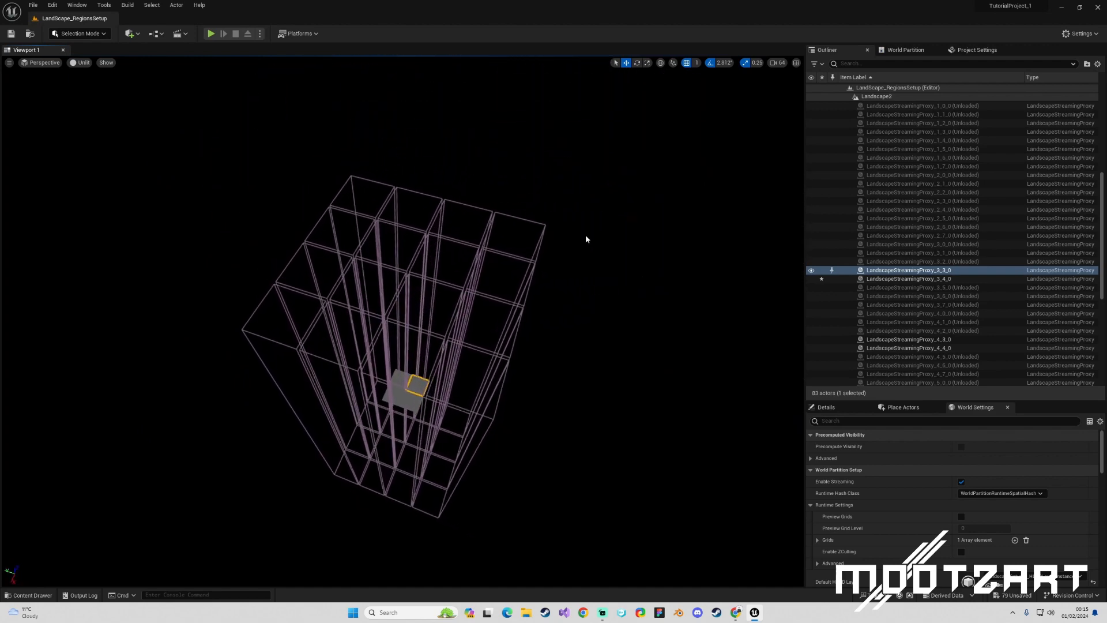
pyautogui.click(584, 237)
# Load the four landscape regions in the first column of the World Partition map.
pyautogui.keyDown('alt'); pyautogui.moveTo(583, 236); pyautogui.dragTo(494, 356); pyautogui.keyUp('alt')
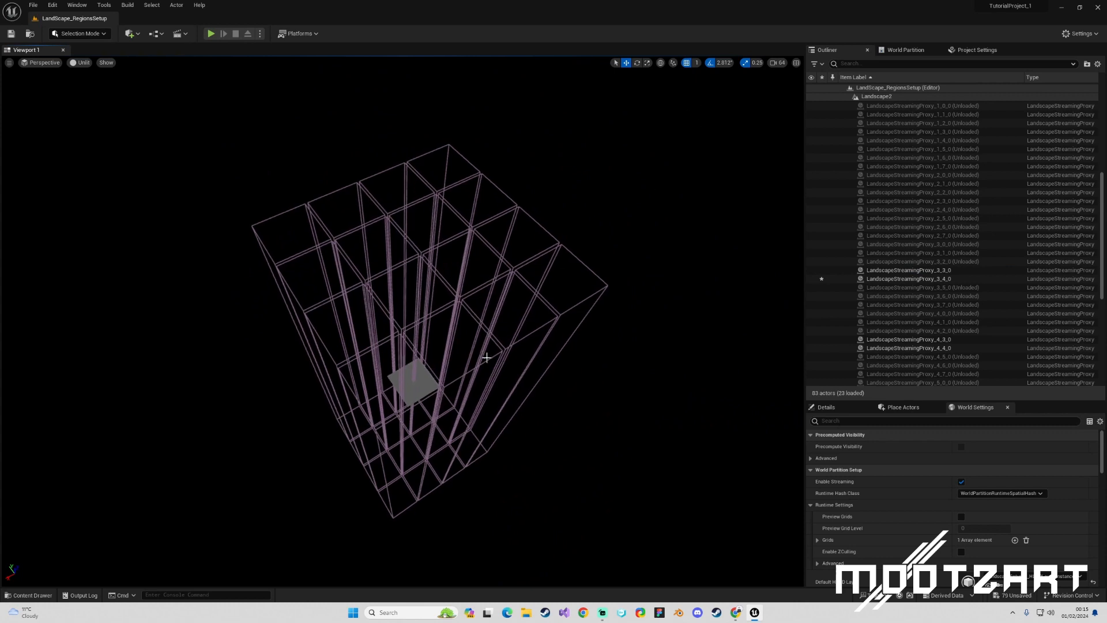
pyautogui.keyDown('alt'); pyautogui.moveTo(684, 179); pyautogui.dragTo(750, 199); pyautogui.keyUp('alt')
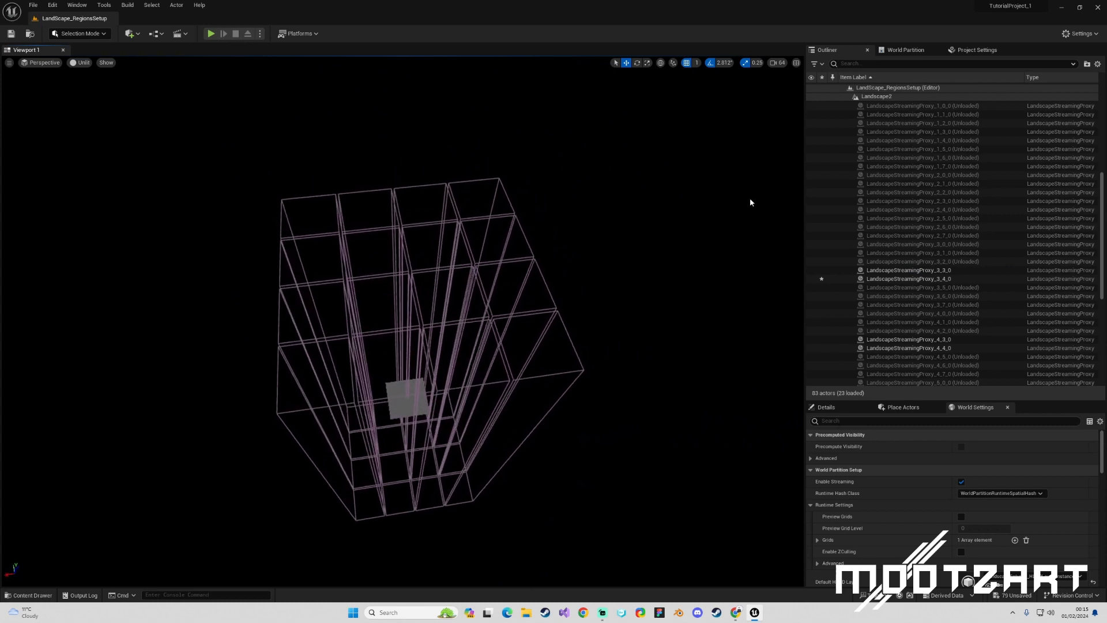
pyautogui.click(920, 50)
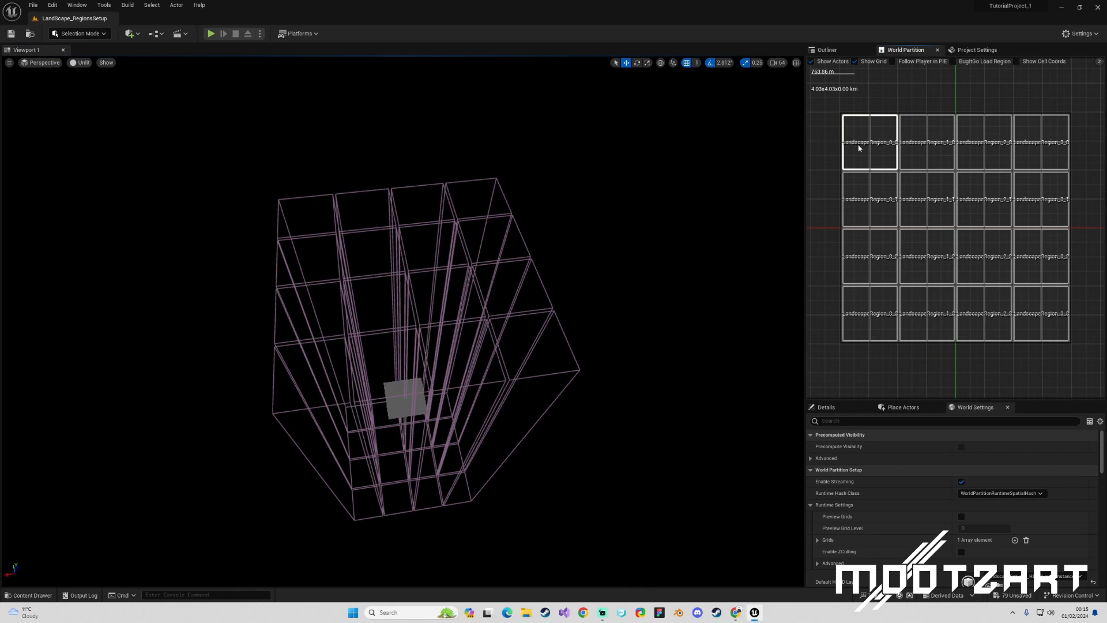
pyautogui.moveTo(849, 143); pyautogui.dragTo(878, 333)
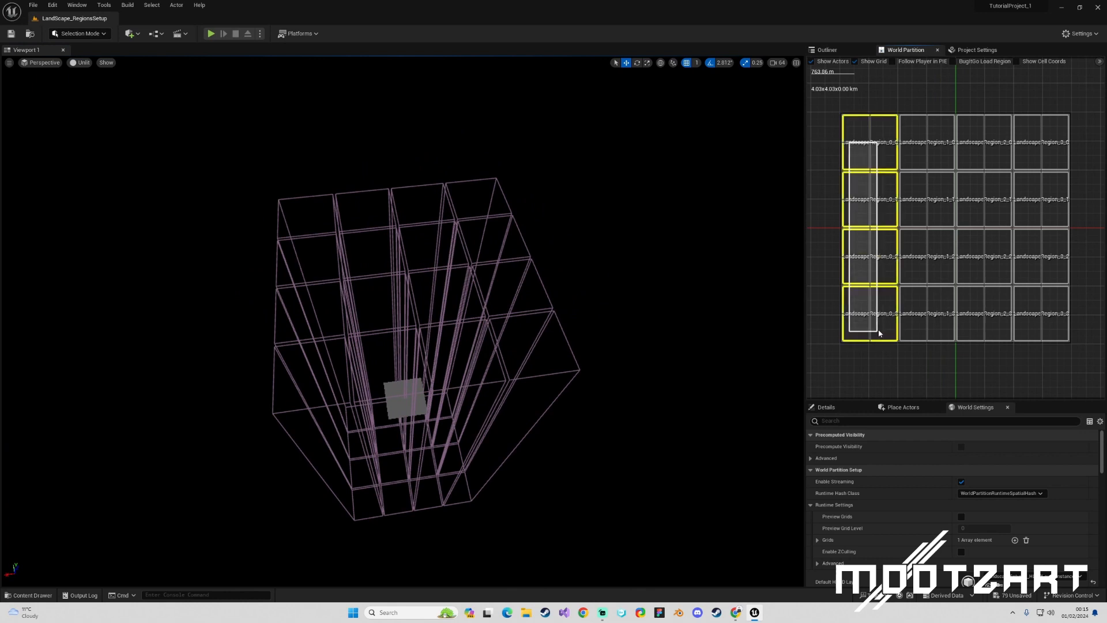
pyautogui.rightClick(868, 256)
pyautogui.click(891, 289)
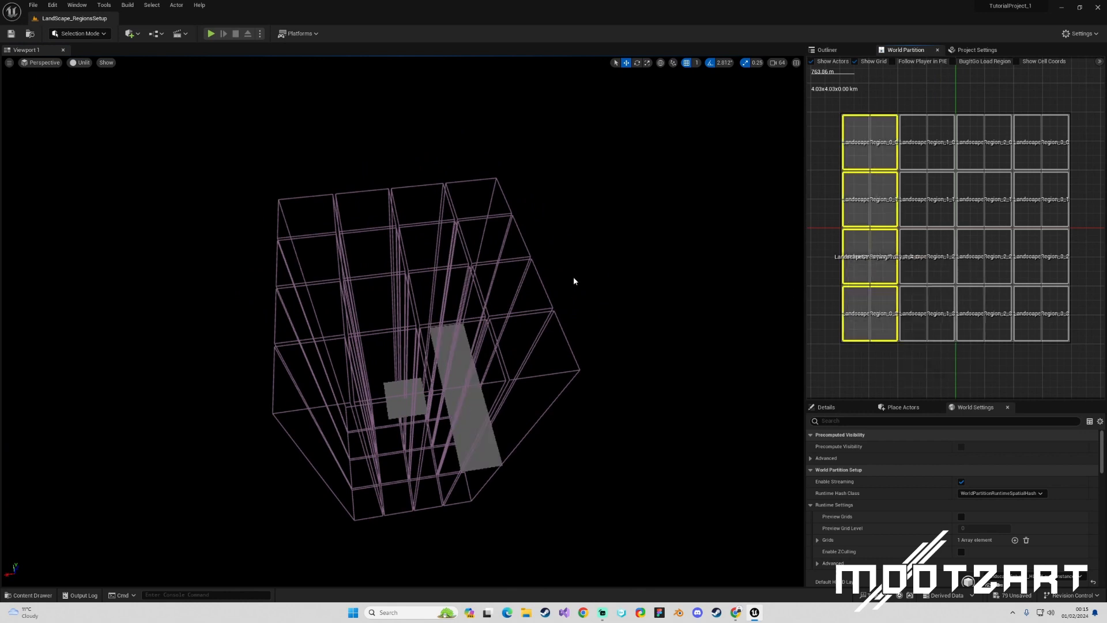
# Load the four landscape regions in the second column of the World Partition map.
pyautogui.moveTo(576, 274); pyautogui.dragTo(637, 267, button='right')
pyautogui.moveTo(912, 140); pyautogui.dragTo(945, 326)
pyautogui.rightClick(947, 284)
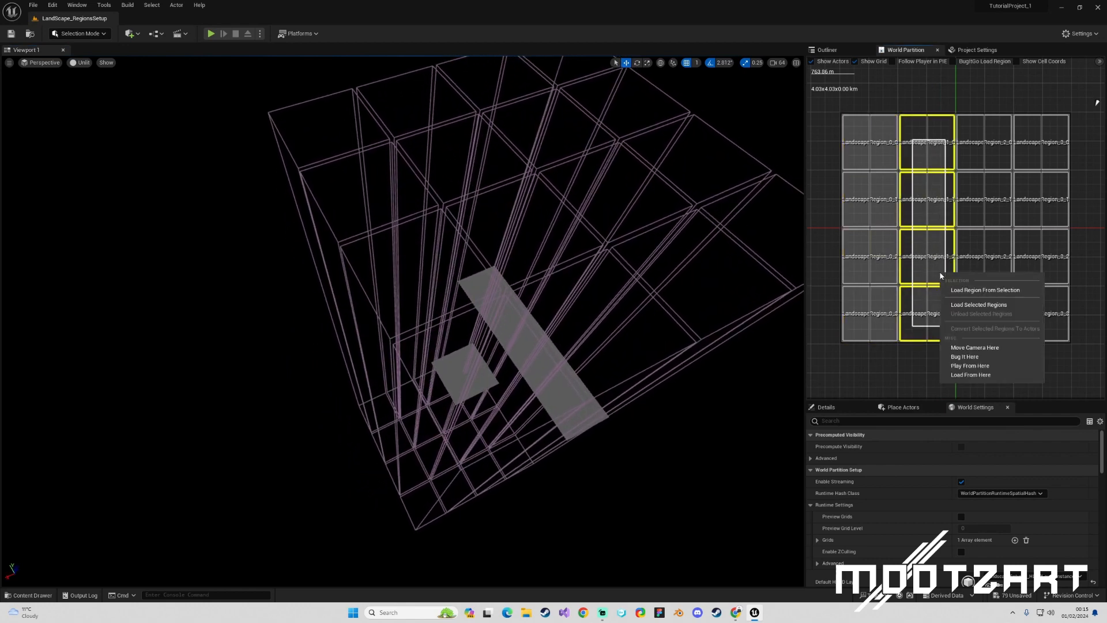
pyautogui.click(960, 306)
# Select the central streaming proxy bordering the small protruding block of the loaded landscape and check its entry in the Outliner.
pyautogui.moveTo(519, 323); pyautogui.dragTo(490, 324, button='right')
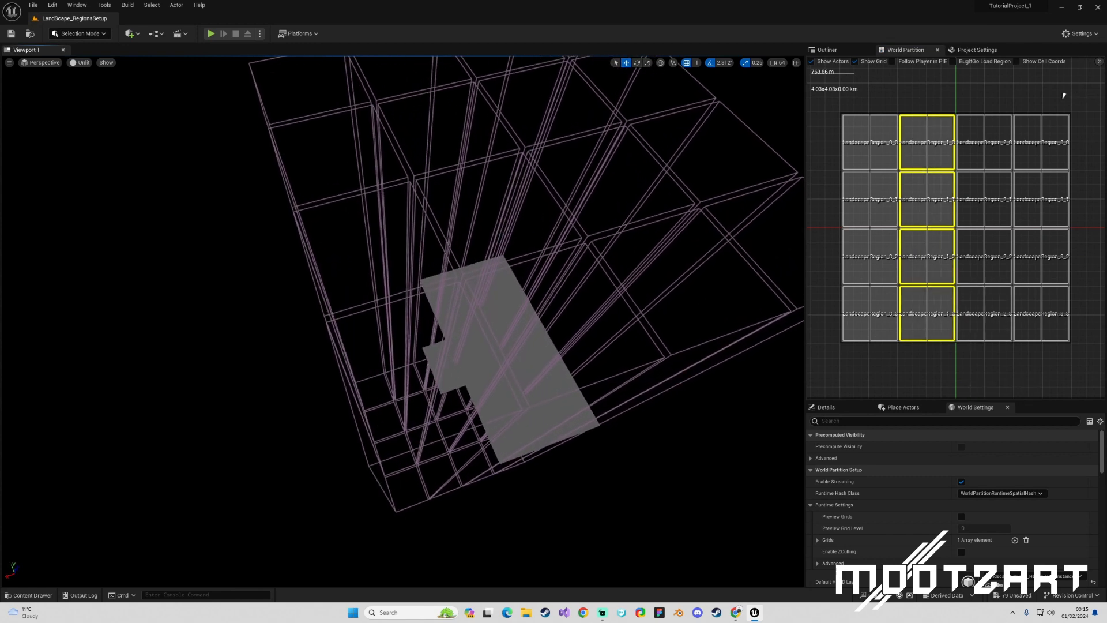
pyautogui.click(457, 347)
pyautogui.click(463, 346)
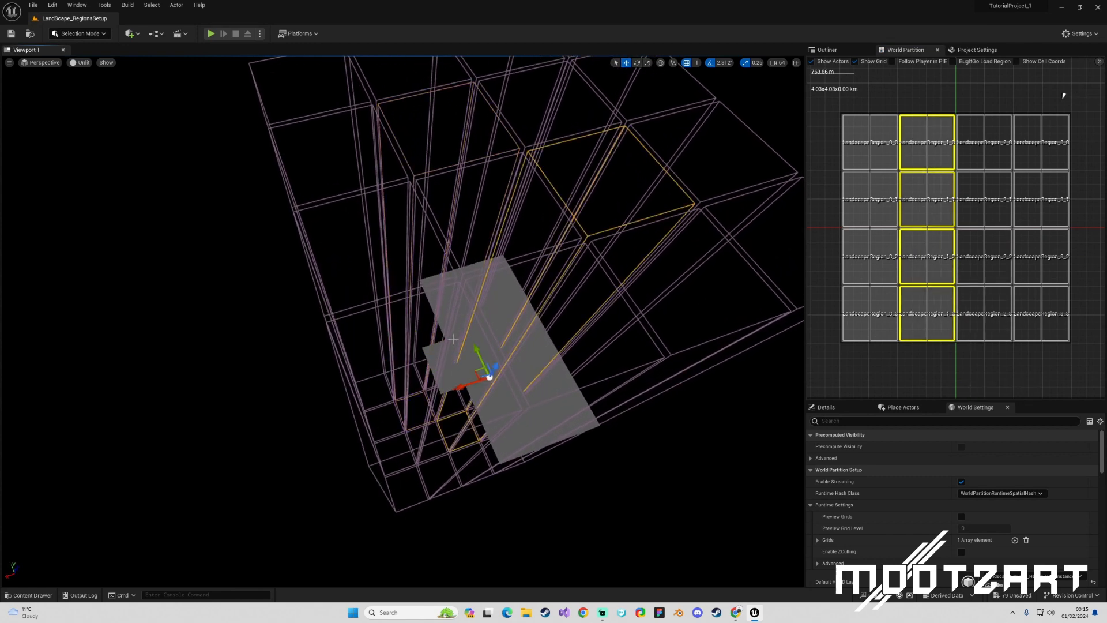
pyautogui.click(453, 339)
pyautogui.press('w')
pyautogui.moveTo(454, 339); pyautogui.dragTo(254, 369, button='right')
pyautogui.press('d')
pyautogui.click(467, 336)
pyautogui.click(409, 348)
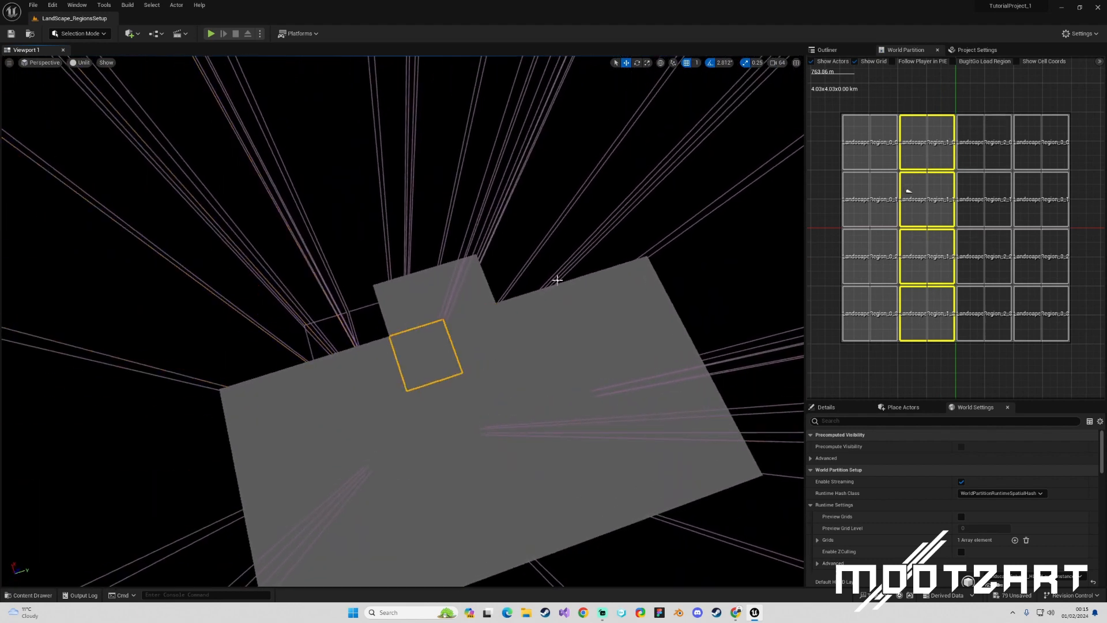
pyautogui.click(827, 50)
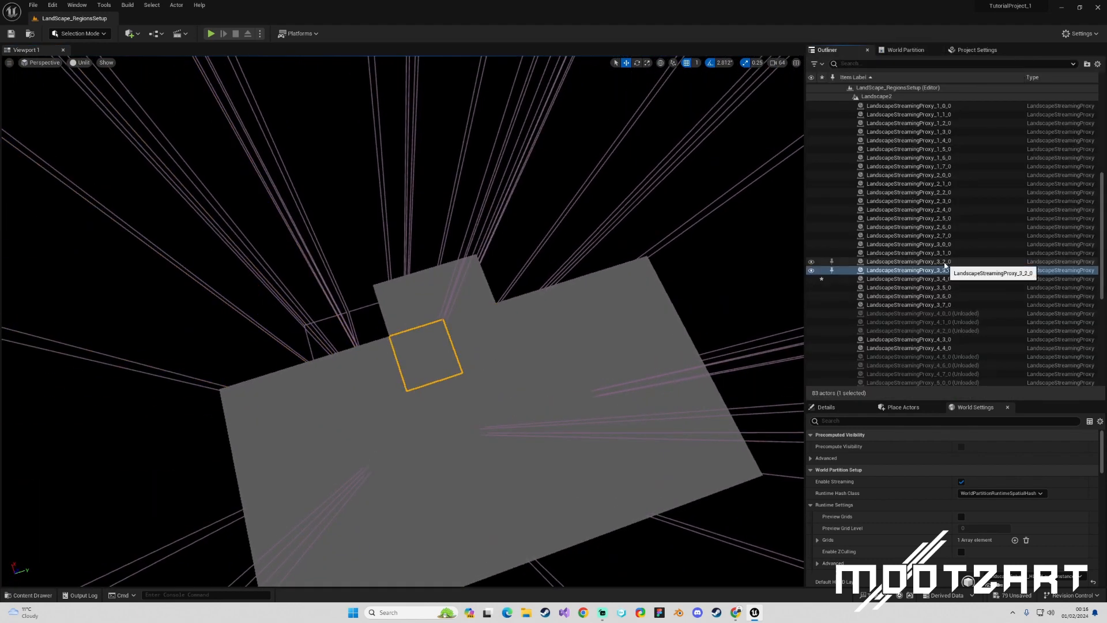
# Clear the proxy selection and collapse Landscape2's list of regions and streaming proxies in the Outliner.
pyautogui.moveTo(576, 248); pyautogui.dragTo(627, 198, button='right')
pyautogui.press('s')
pyautogui.press('s')
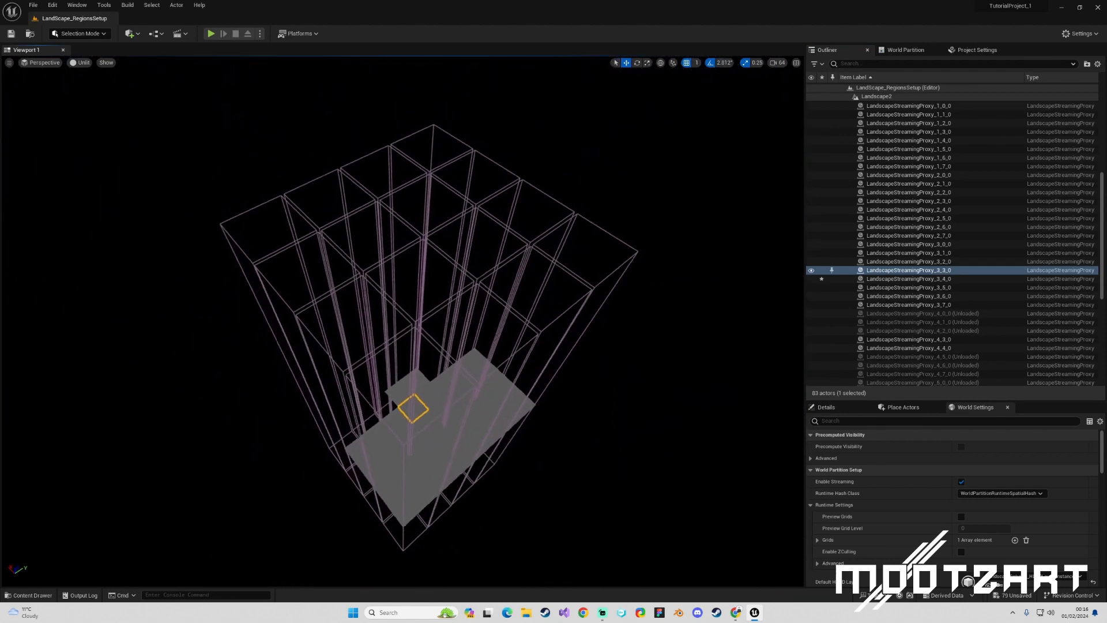
pyautogui.moveTo(681, 371)
pyautogui.mouseDown(button='right')
pyautogui.moveTo(689, 375)
pyautogui.moveTo(663, 357)
pyautogui.moveTo(690, 371)
pyautogui.mouseUp(button='right')
pyautogui.click(688, 376)
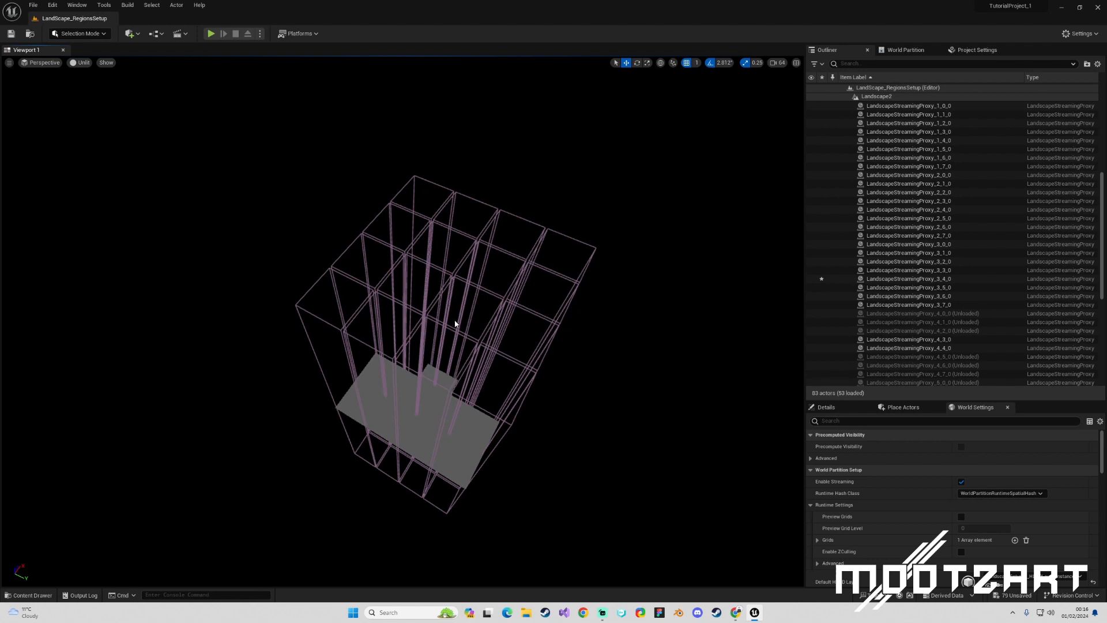
pyautogui.moveTo(1102, 179); pyautogui.dragTo(1099, 84)
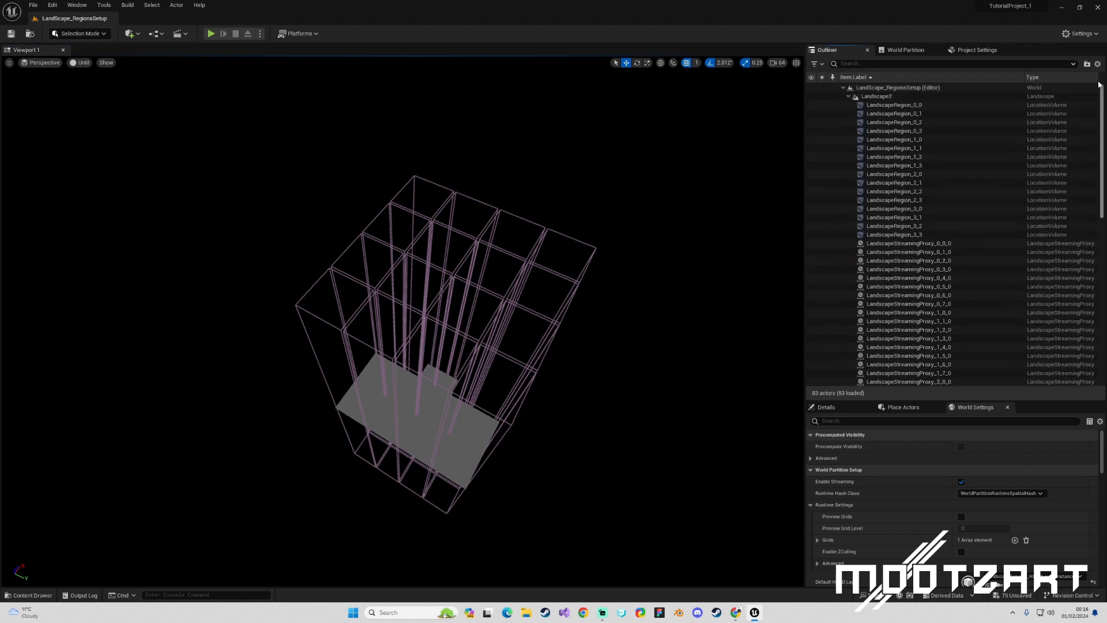
pyautogui.click(848, 96)
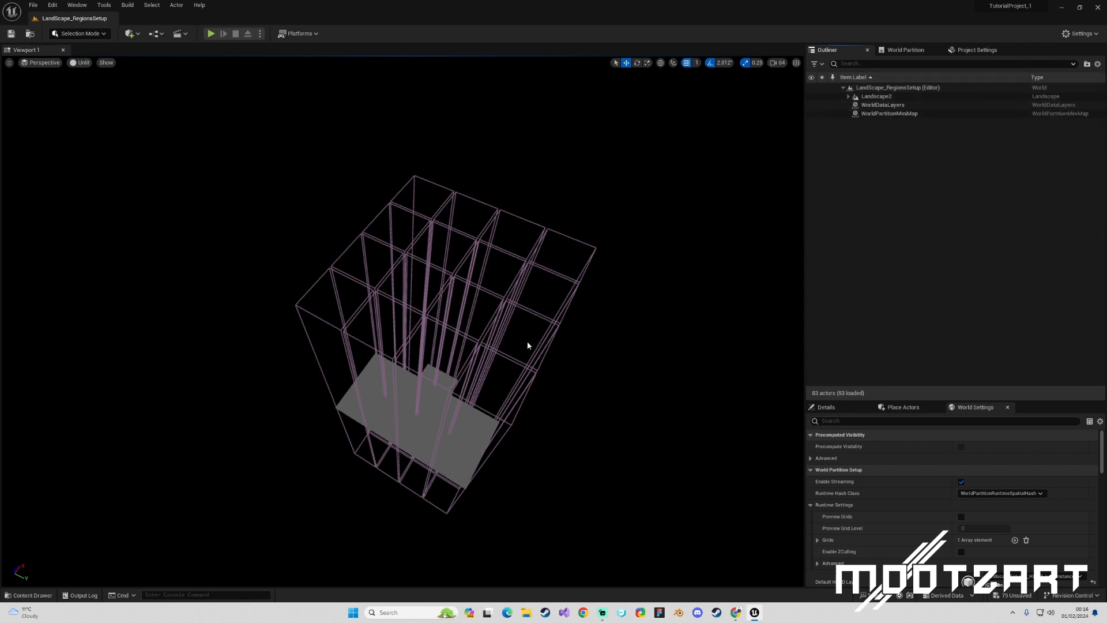